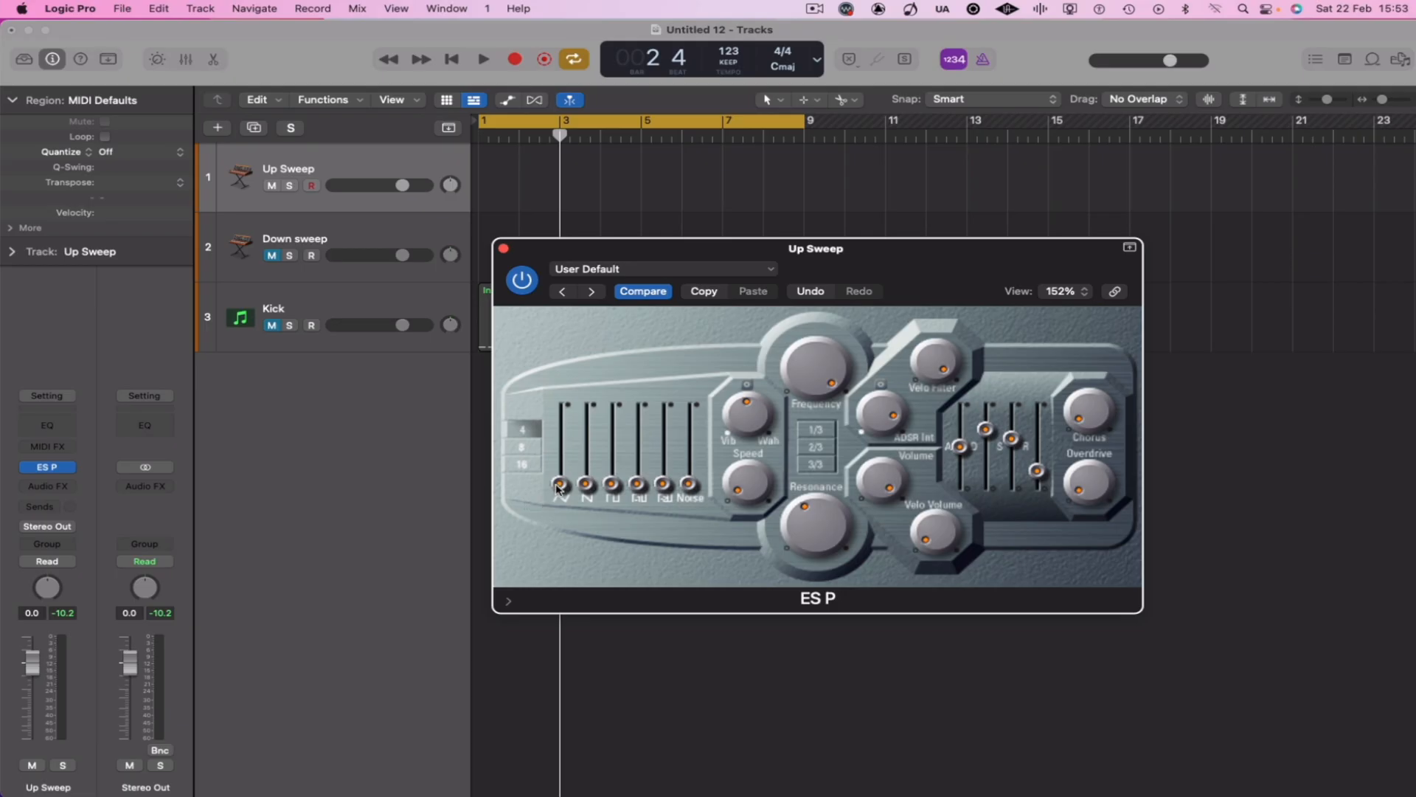
Try the triangle and sawtooth waves at just above mid-level, with the envelope Attack at minimum
{"action": "left_click_drag", "start_coordinate": [561, 486], "coordinate": [558, 438]}
{"action": "left_click_drag", "start_coordinate": [586, 485], "coordinate": [570, 435]}
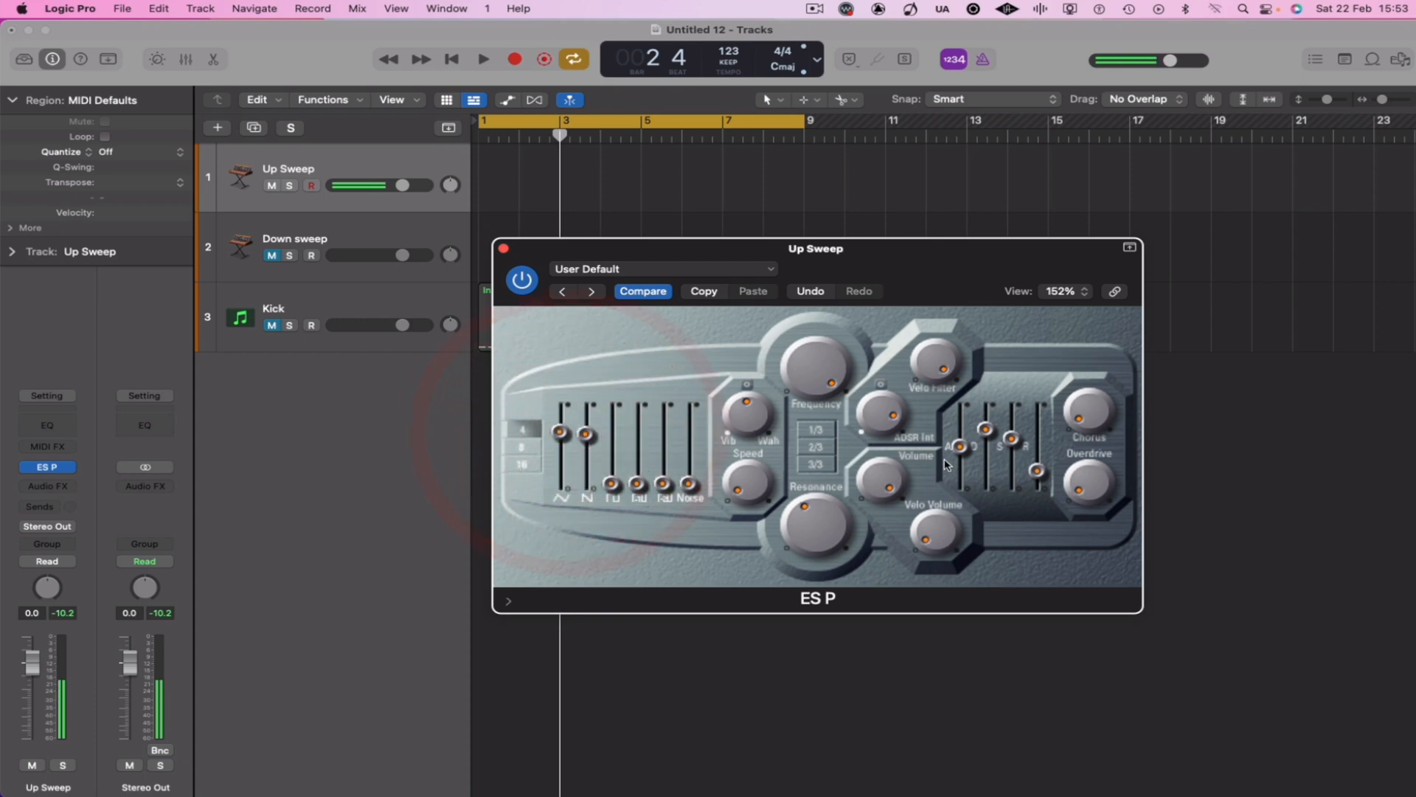
{"action": "left_click_drag", "start_coordinate": [959, 446], "coordinate": [961, 502]}
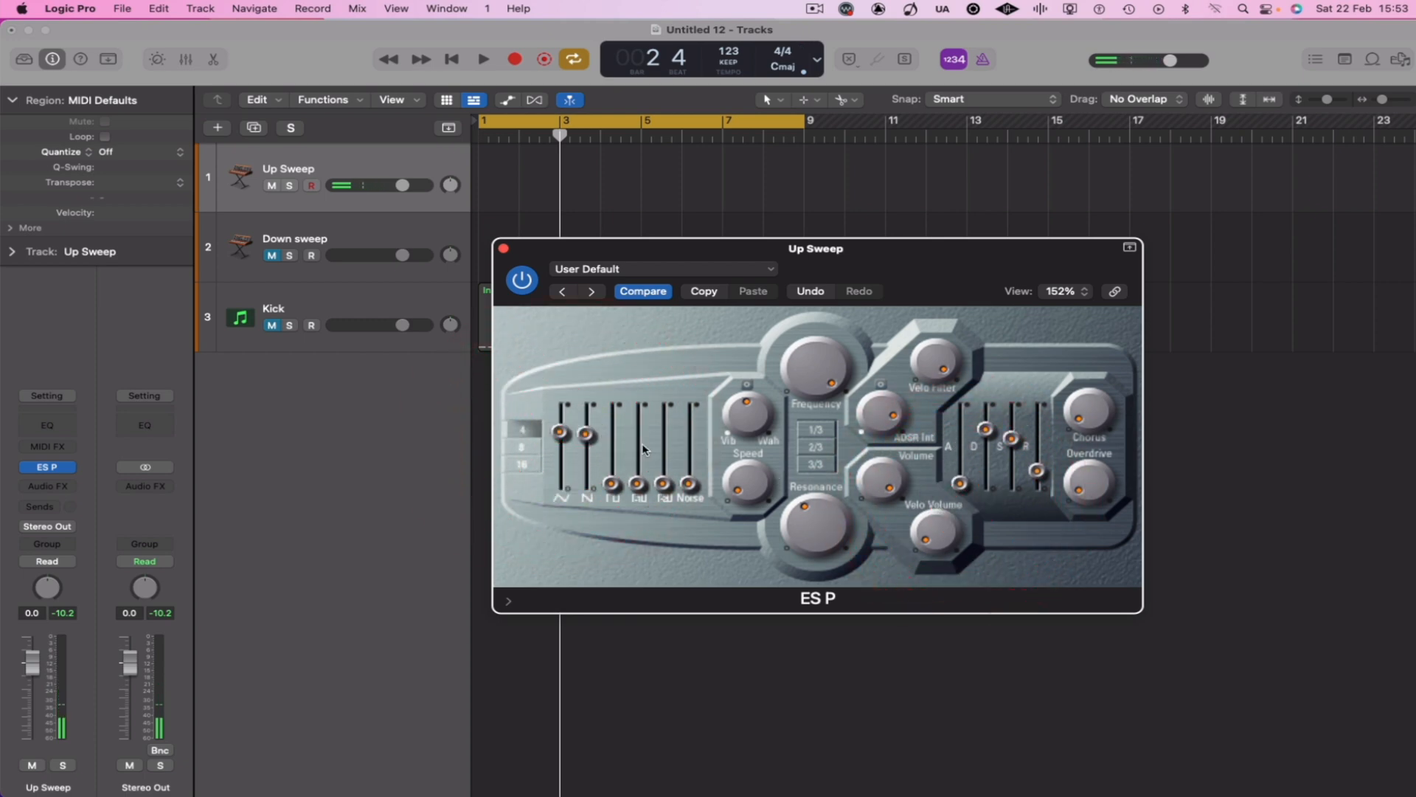
Audition the square wave, lower the triangle, sawtooth and square levels to zero, and raise Noise to maximum
{"action": "left_click_drag", "start_coordinate": [613, 484], "coordinate": [531, 623]}
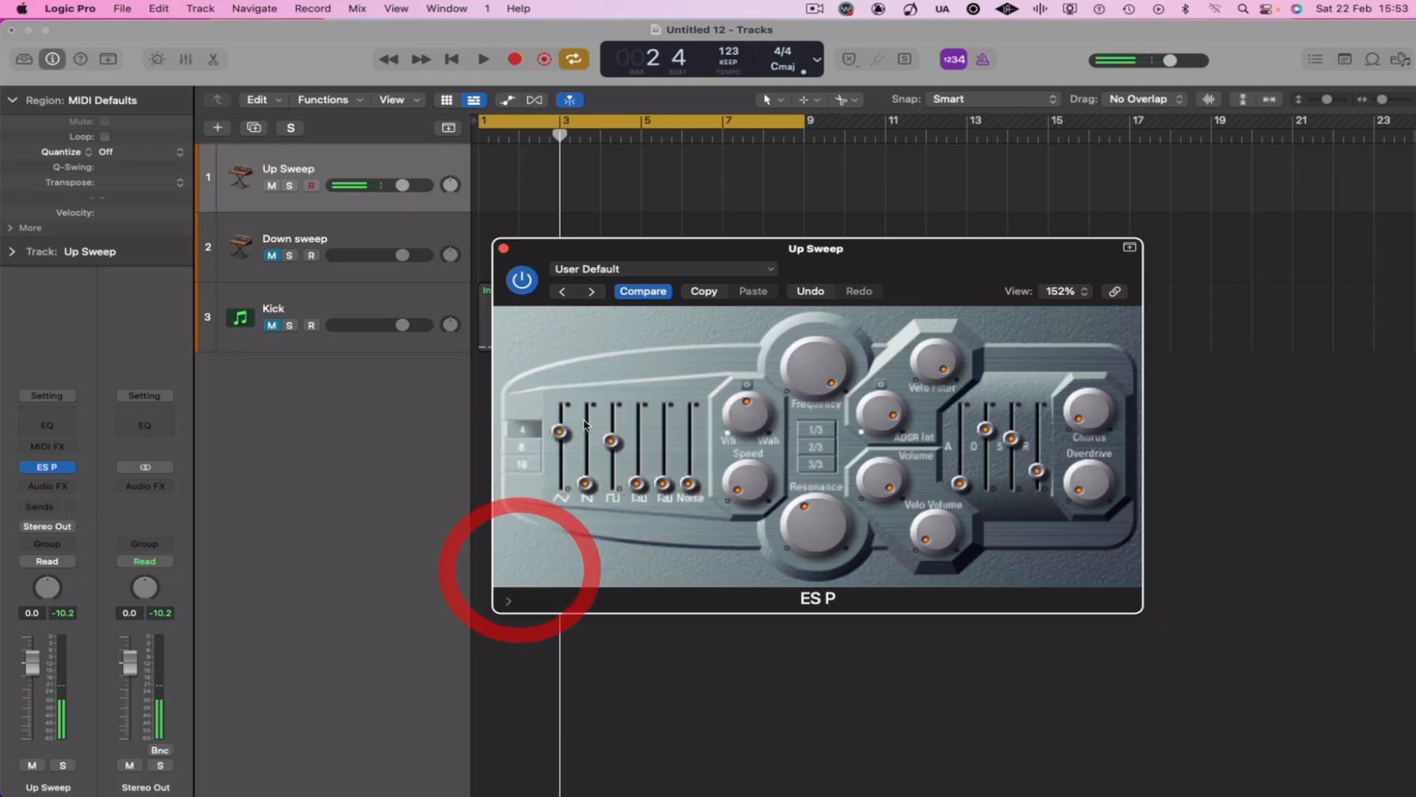
{"action": "left_click_drag", "start_coordinate": [561, 432], "coordinate": [566, 553]}
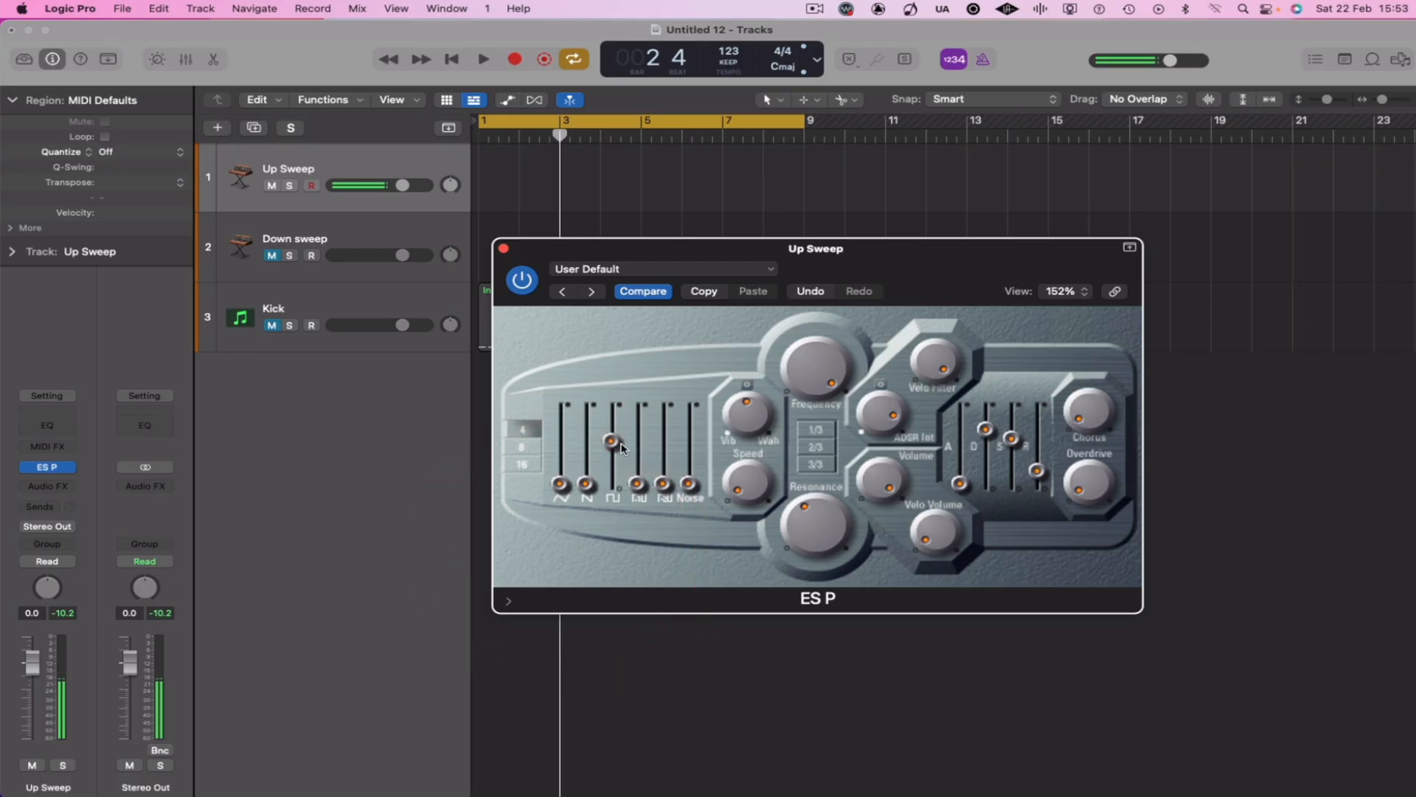
{"action": "left_click_drag", "start_coordinate": [613, 441], "coordinate": [607, 502]}
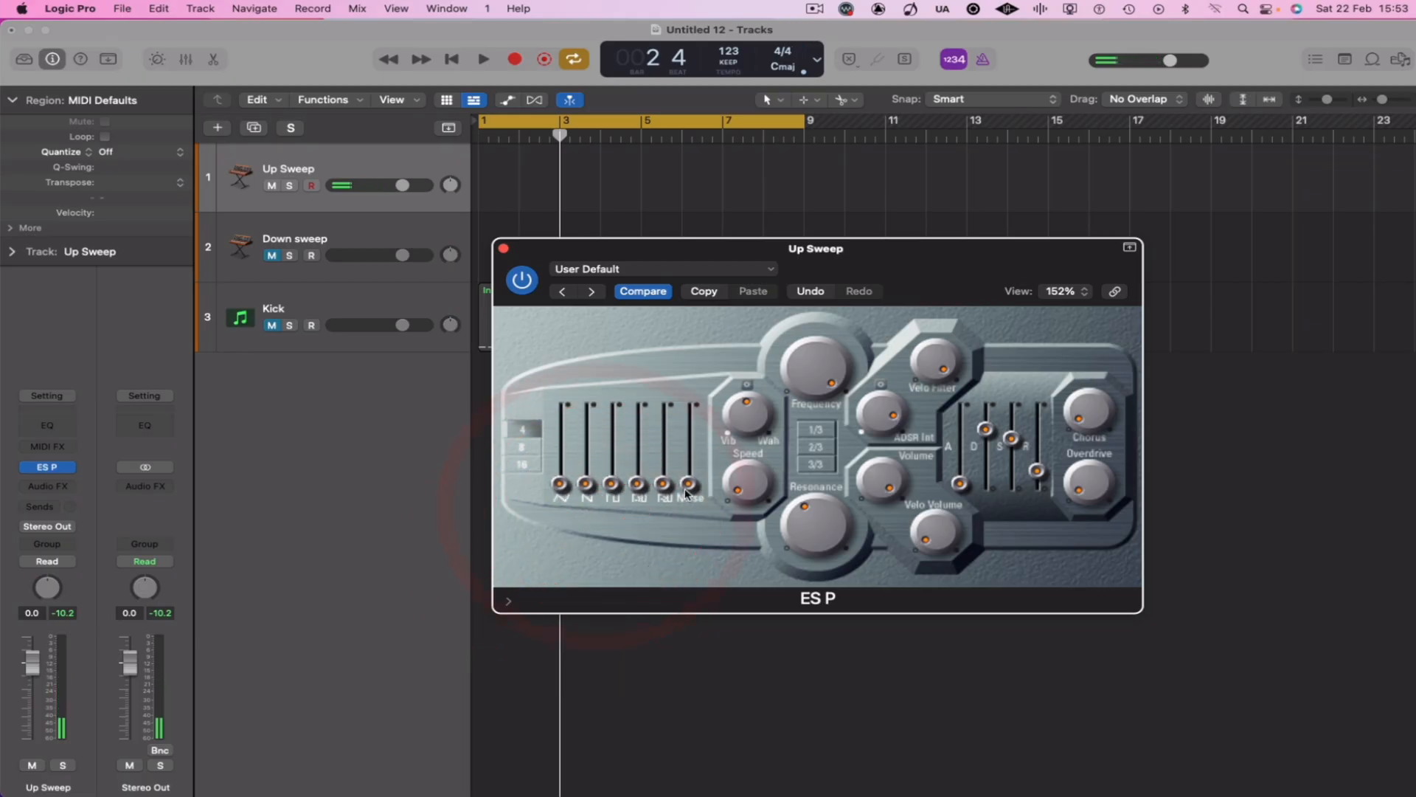
{"action": "left_click_drag", "start_coordinate": [688, 485], "coordinate": [694, 403]}
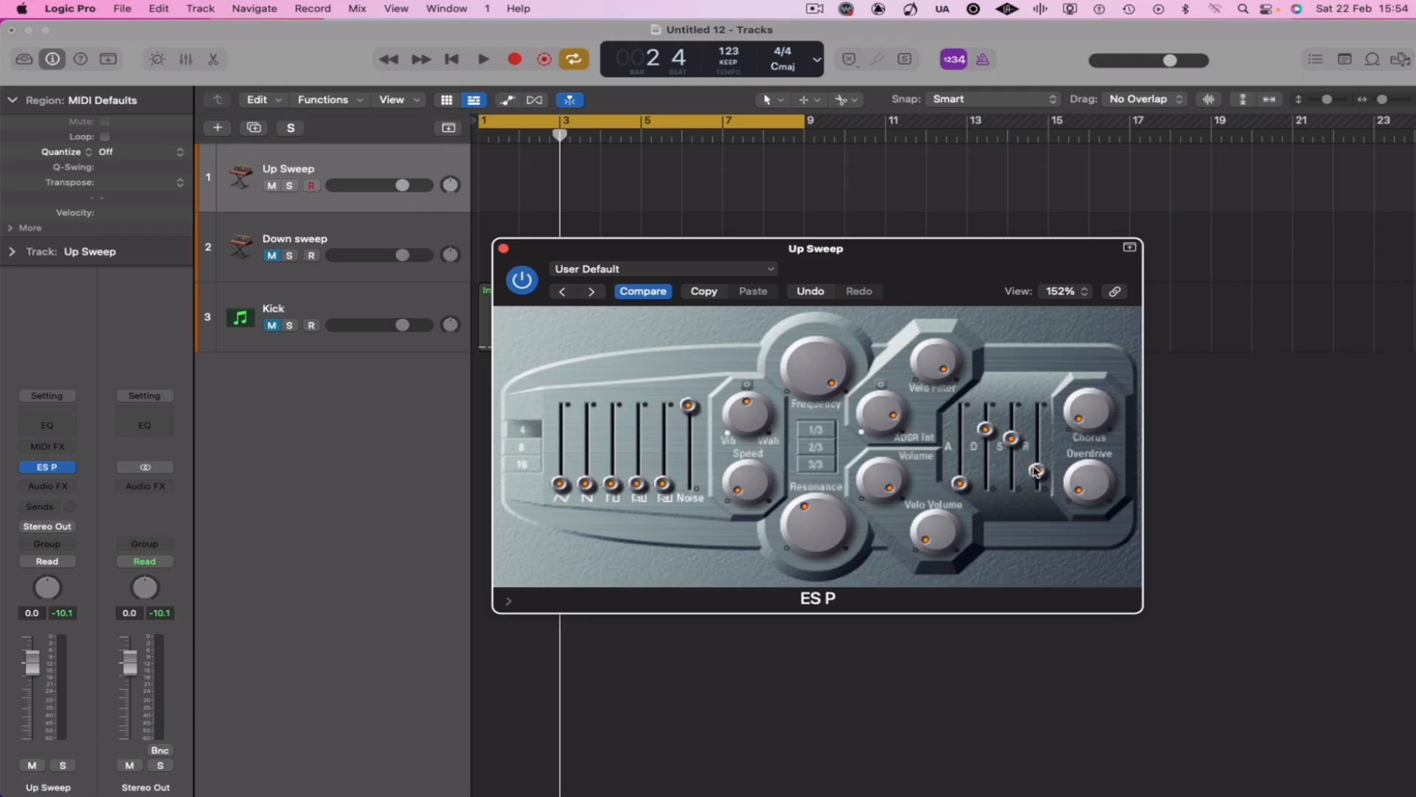
Try longer and shorter Release times on the noise sound, finishing with Release at minimum
{"action": "left_click_drag", "start_coordinate": [1040, 473], "coordinate": [1037, 435]}
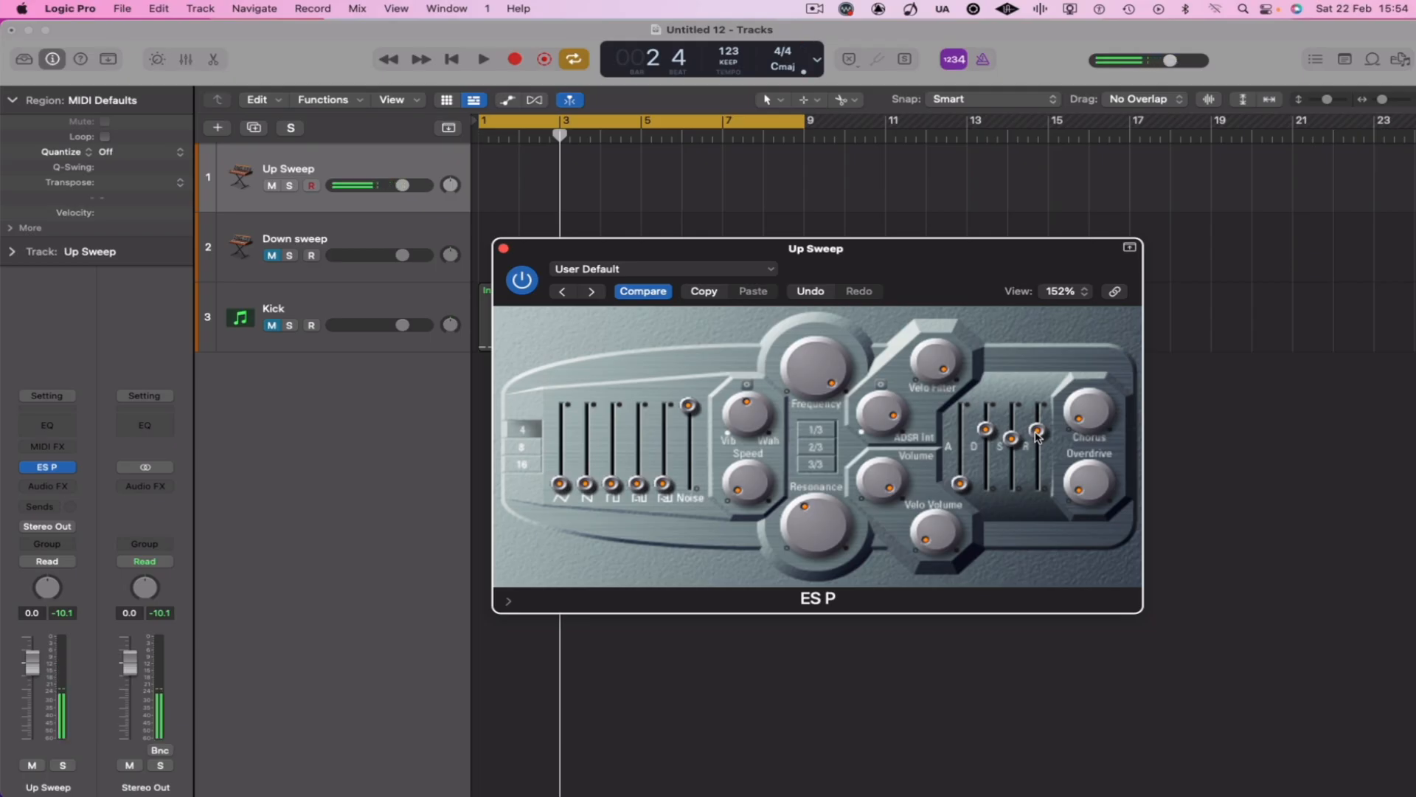
{"action": "left_click_drag", "start_coordinate": [1037, 435], "coordinate": [1046, 501]}
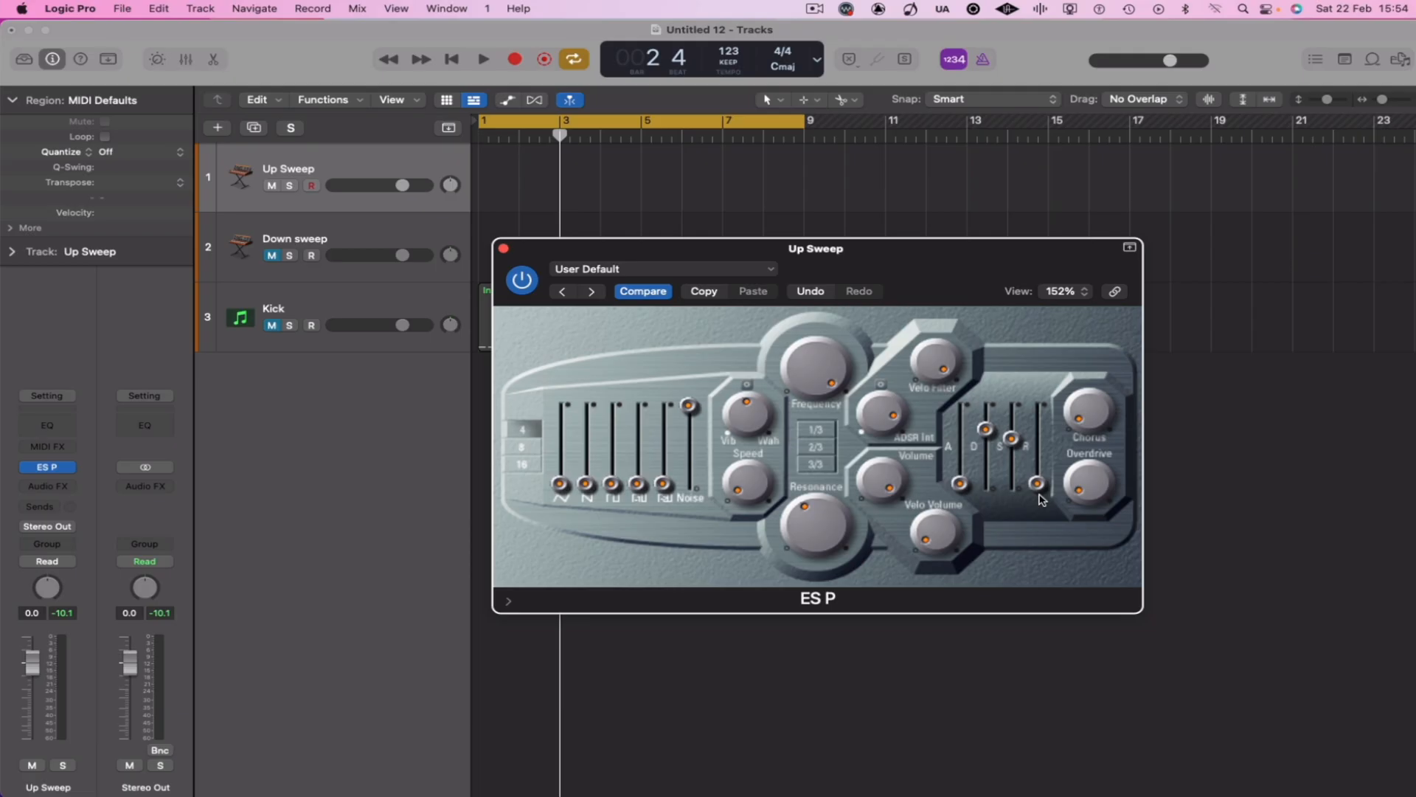
{"action": "left_click_drag", "start_coordinate": [1037, 485], "coordinate": [1039, 465]}
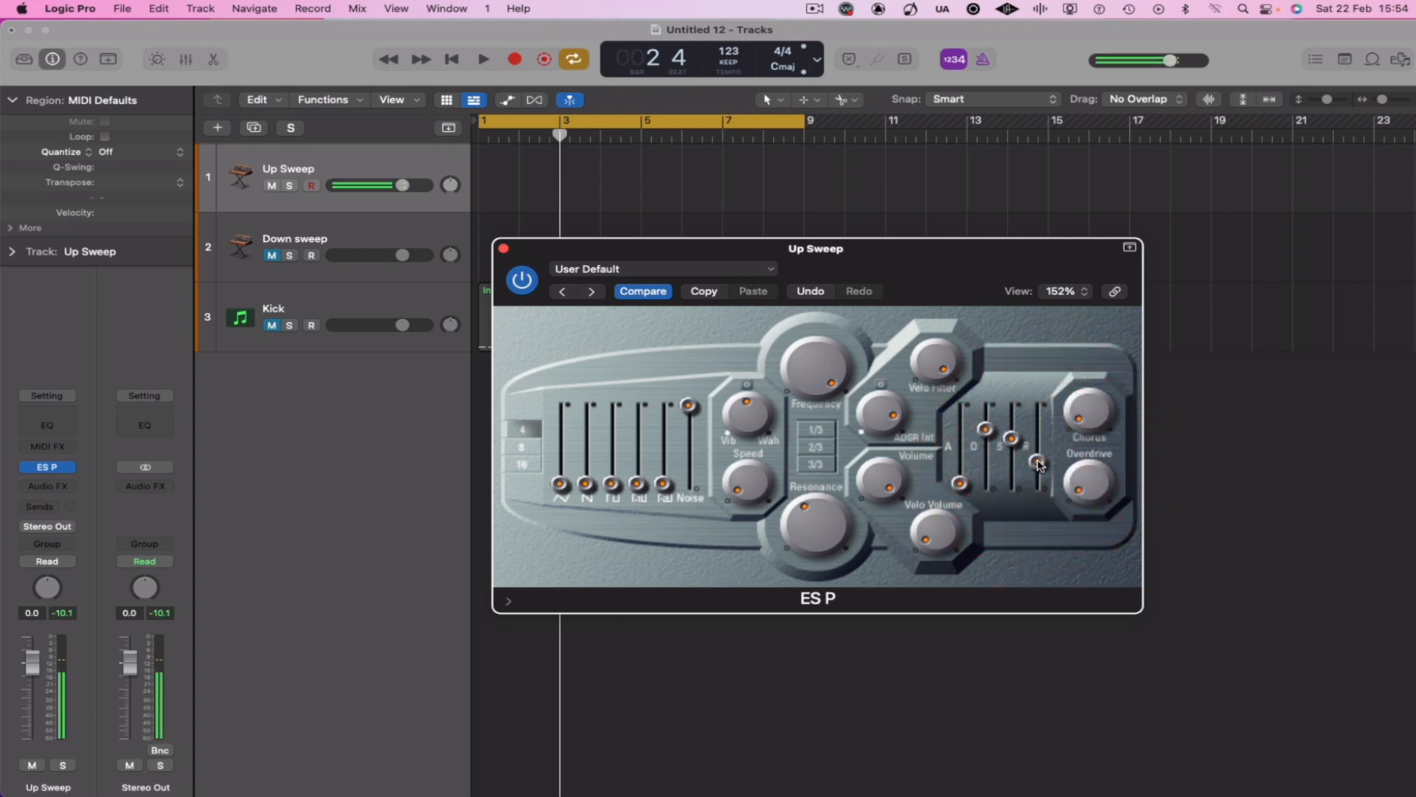
{"action": "left_click_drag", "start_coordinate": [1041, 465], "coordinate": [1045, 445]}
{"action": "left_click_drag", "start_coordinate": [1042, 443], "coordinate": [1039, 490]}
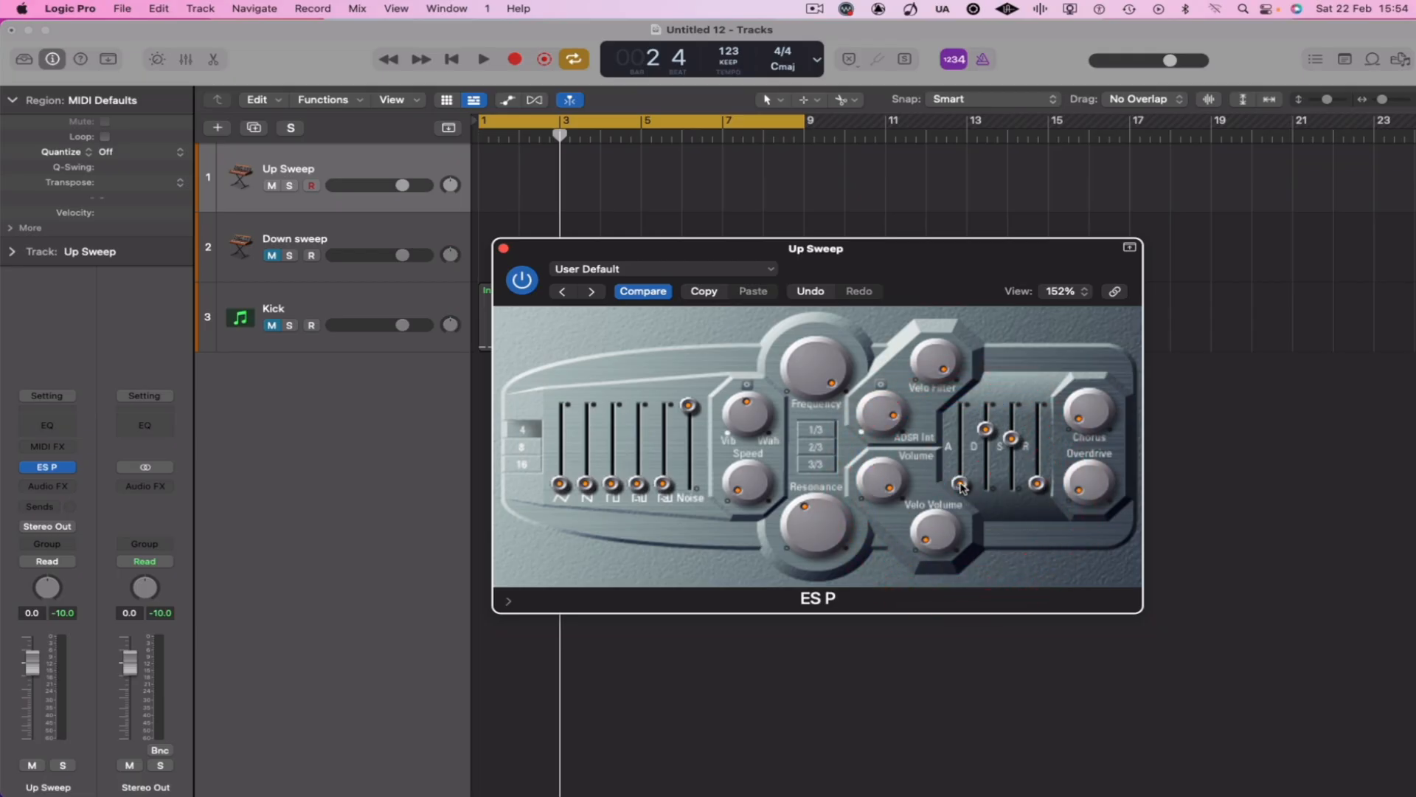
Audition different Attack and Decay times on the envelope, leaving both at slightly above mid-range
{"action": "mouse_move", "coordinate": [969, 488]}
{"action": "left_mouse_down"}
{"action": "mouse_move", "coordinate": [955, 479]}
{"action": "mouse_move", "coordinate": [958, 402]}
{"action": "left_mouse_up"}
{"action": "mouse_move", "coordinate": [985, 429]}
{"action": "left_mouse_down"}
{"action": "mouse_move", "coordinate": [985, 404]}
{"action": "mouse_move", "coordinate": [966, 442]}
{"action": "left_mouse_up"}
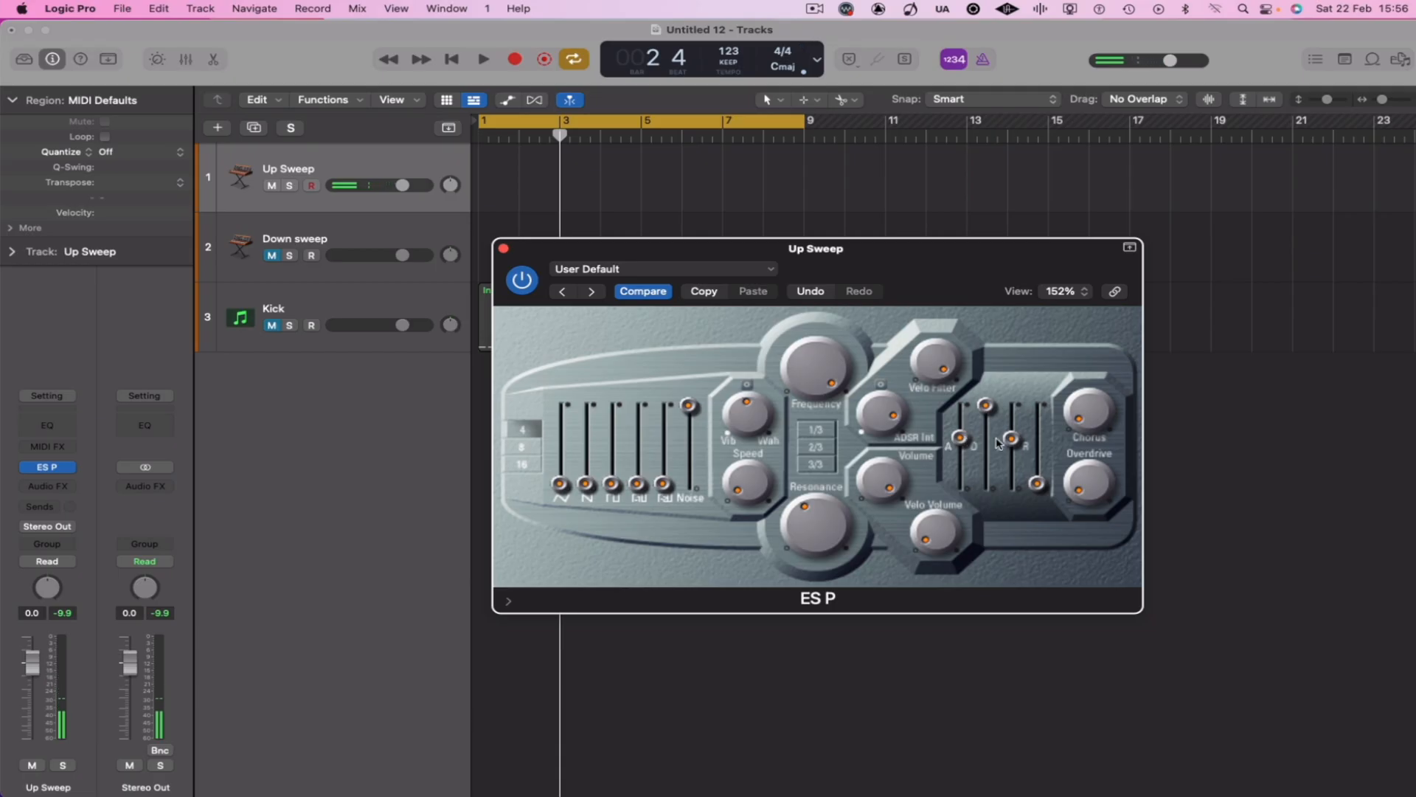
{"action": "left_click_drag", "start_coordinate": [986, 406], "coordinate": [992, 475]}
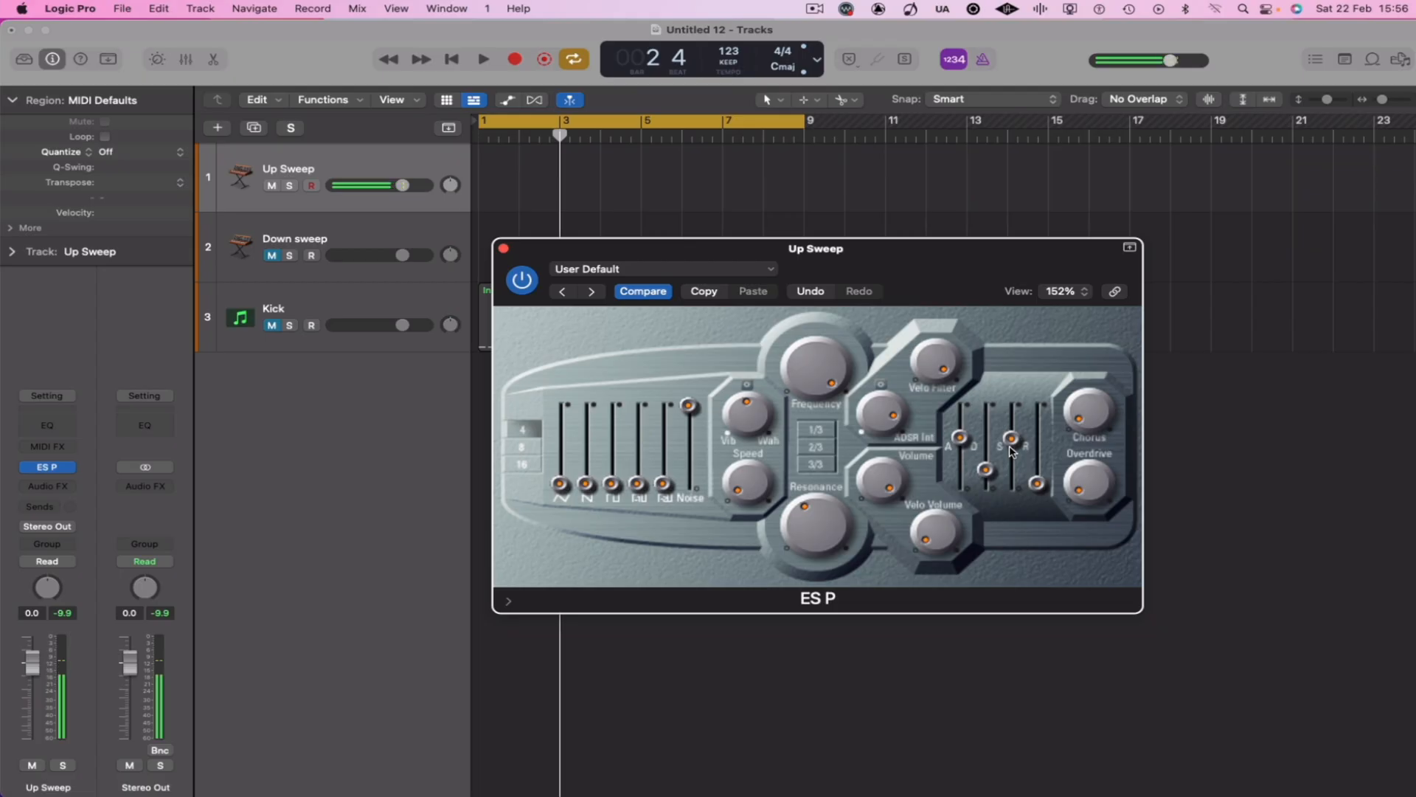
{"action": "left_click_drag", "start_coordinate": [988, 473], "coordinate": [987, 440]}
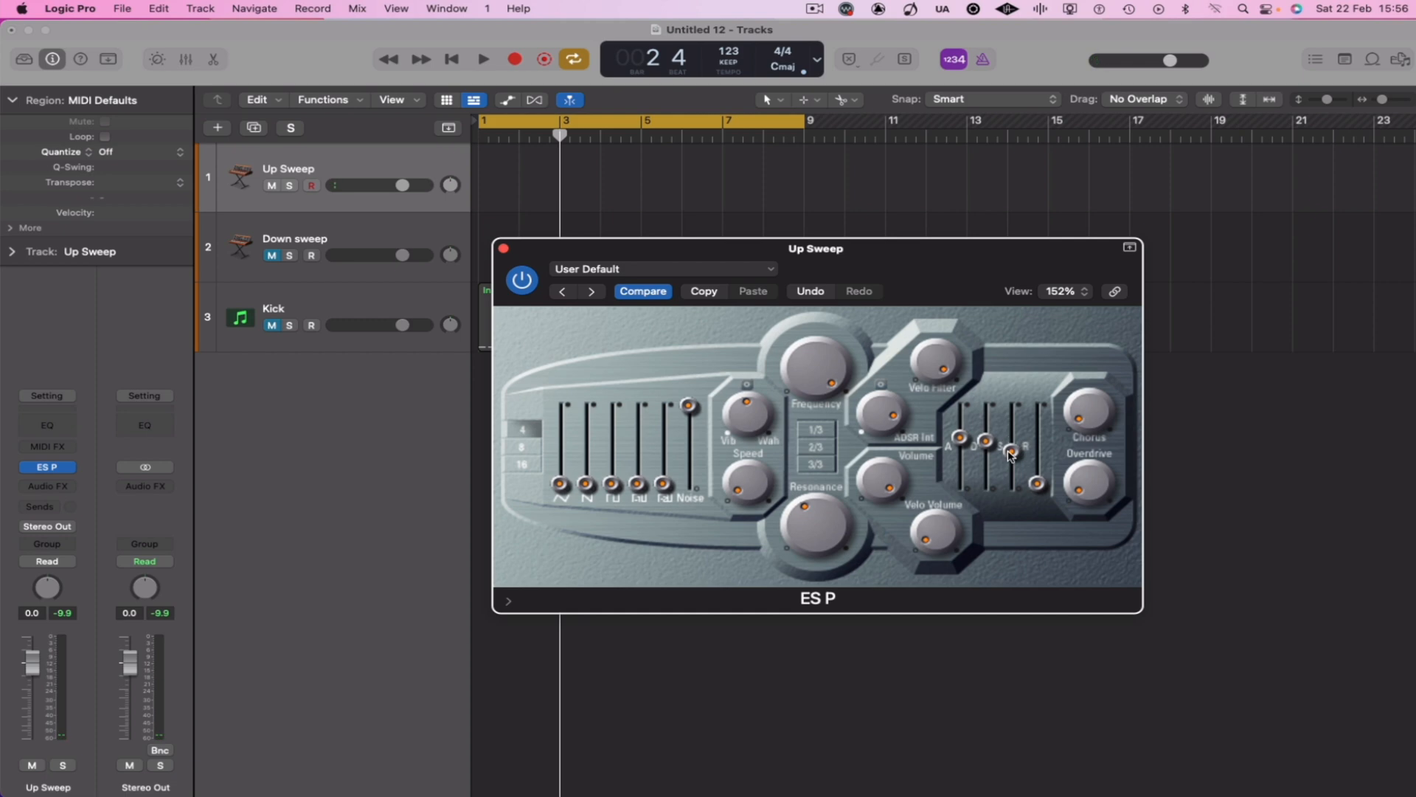
Audition Sustain levels and set it to about one third, raise Decay slightly, and readjust Attack to just above mid-range
{"action": "left_click_drag", "start_coordinate": [1015, 441], "coordinate": [1016, 429]}
{"action": "left_click_drag", "start_coordinate": [1014, 430], "coordinate": [1007, 402]}
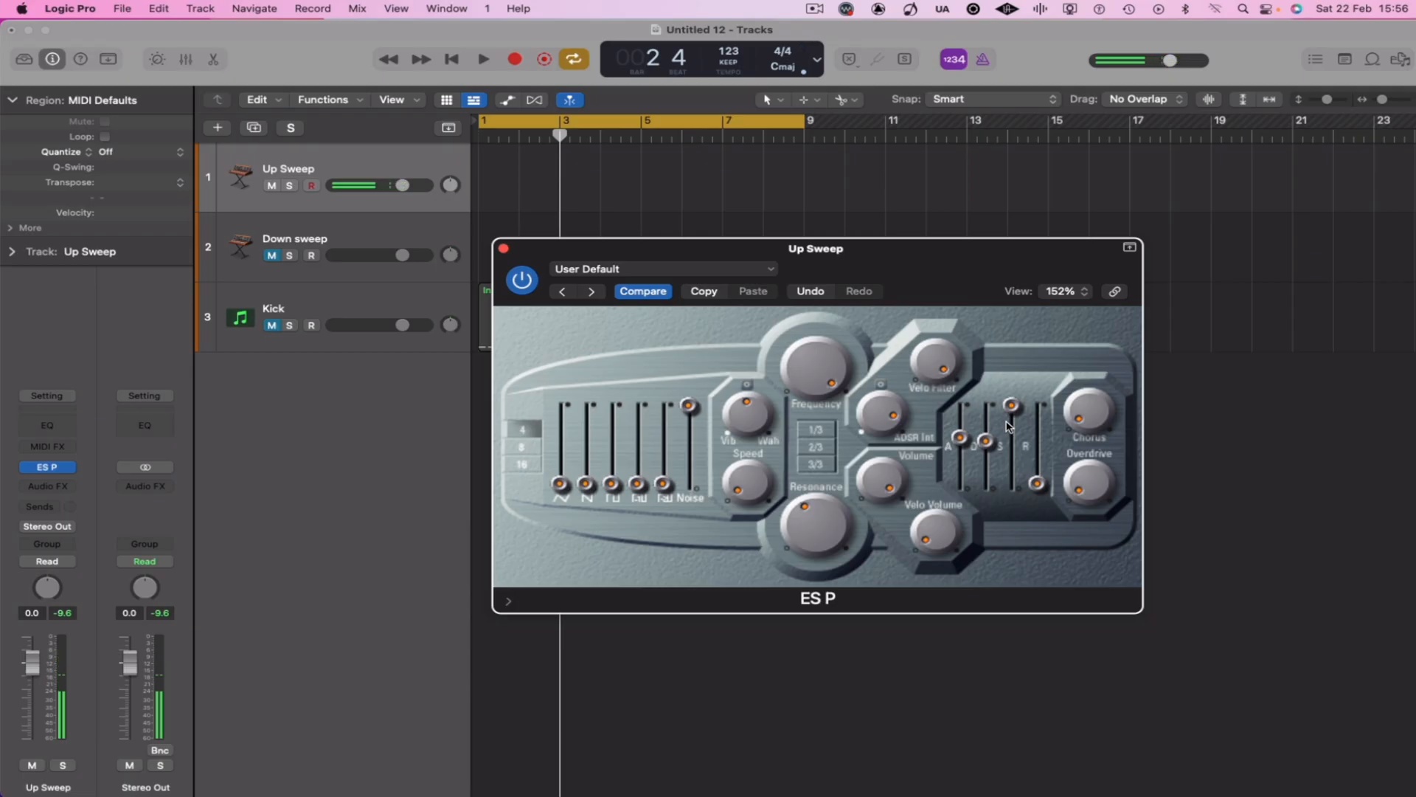
{"action": "left_click_drag", "start_coordinate": [1011, 405], "coordinate": [1010, 464]}
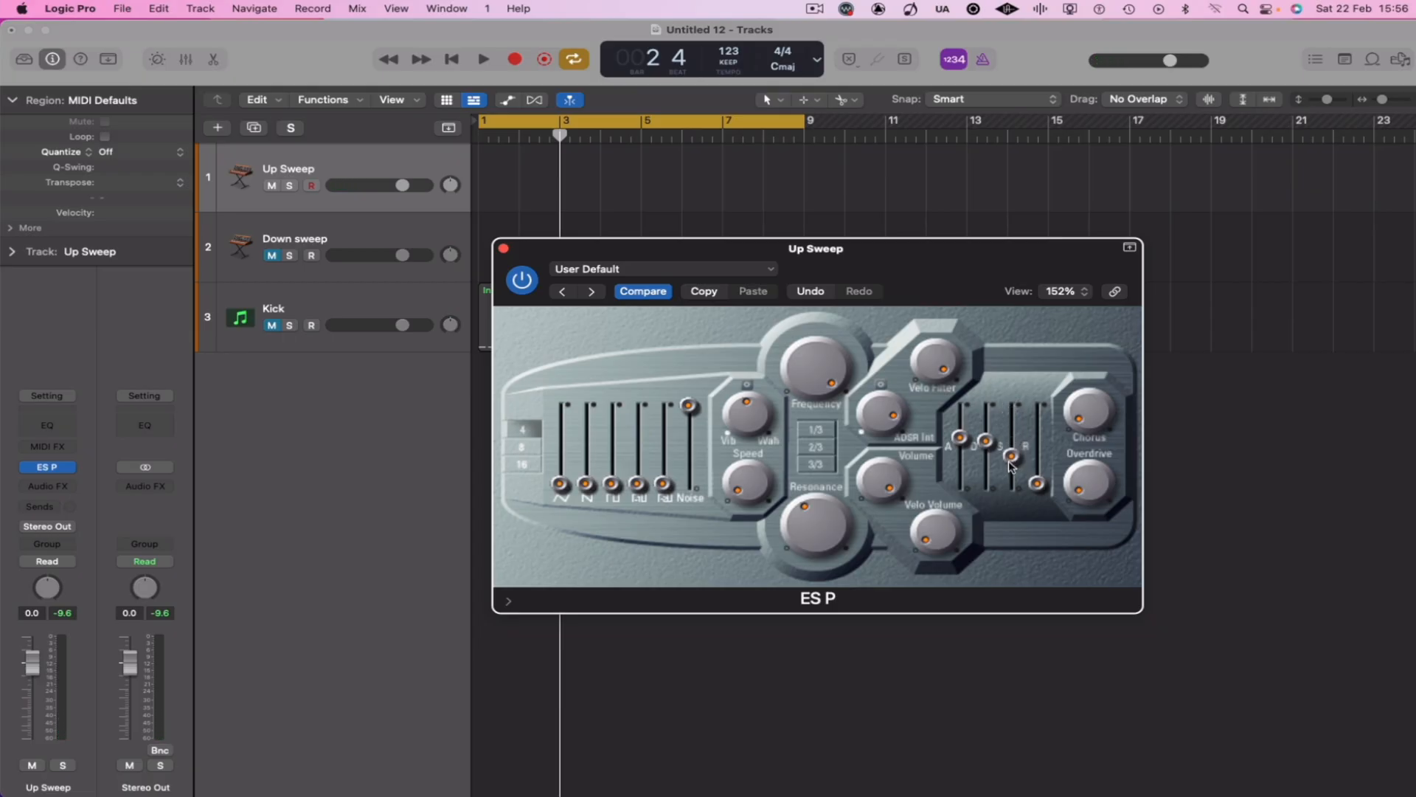
{"action": "left_click_drag", "start_coordinate": [987, 440], "coordinate": [990, 432]}
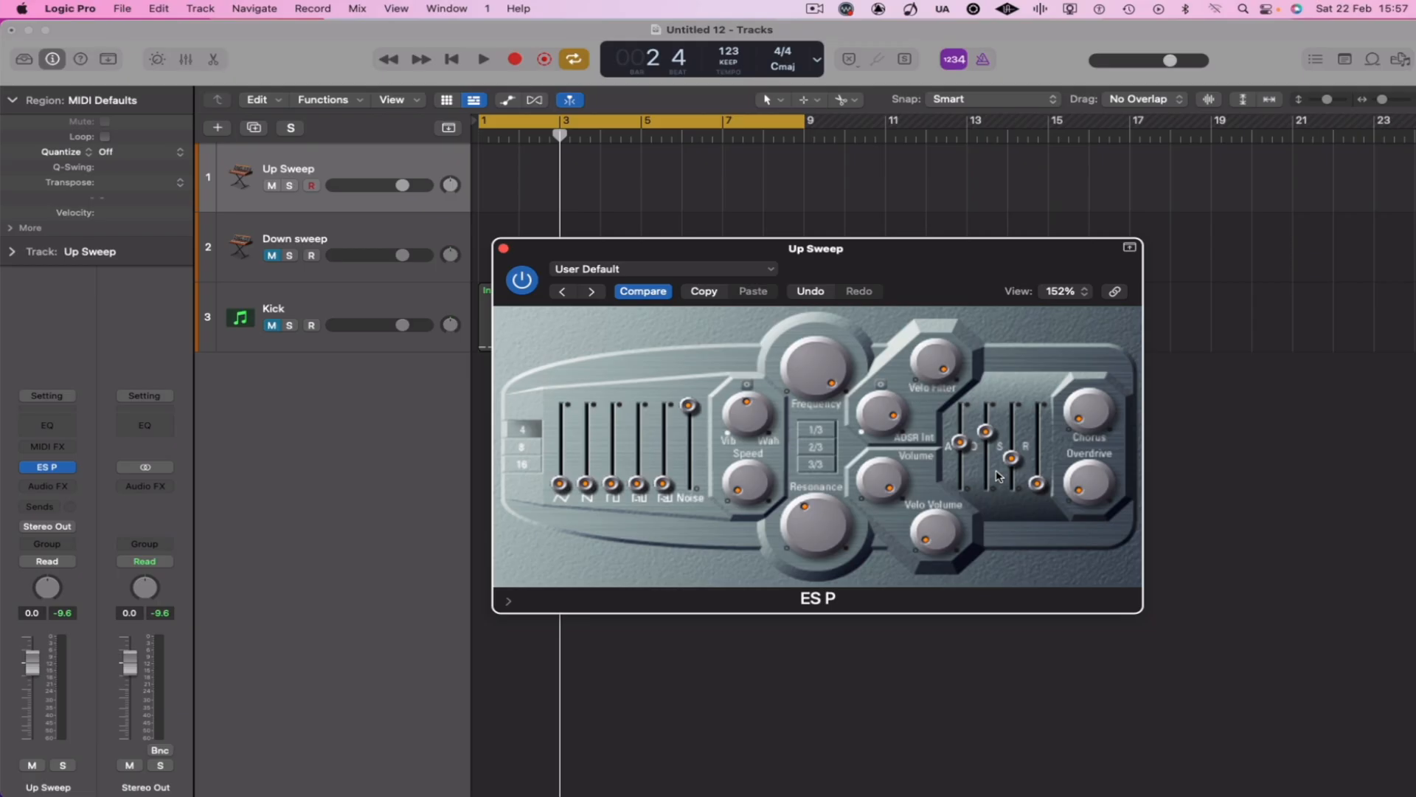
{"action": "left_click_drag", "start_coordinate": [962, 456], "coordinate": [962, 469]}
{"action": "mouse_move", "coordinate": [962, 467]}
{"action": "left_mouse_down"}
{"action": "mouse_move", "coordinate": [961, 447]}
{"action": "mouse_move", "coordinate": [963, 481]}
{"action": "mouse_move", "coordinate": [959, 440]}
{"action": "left_mouse_up"}
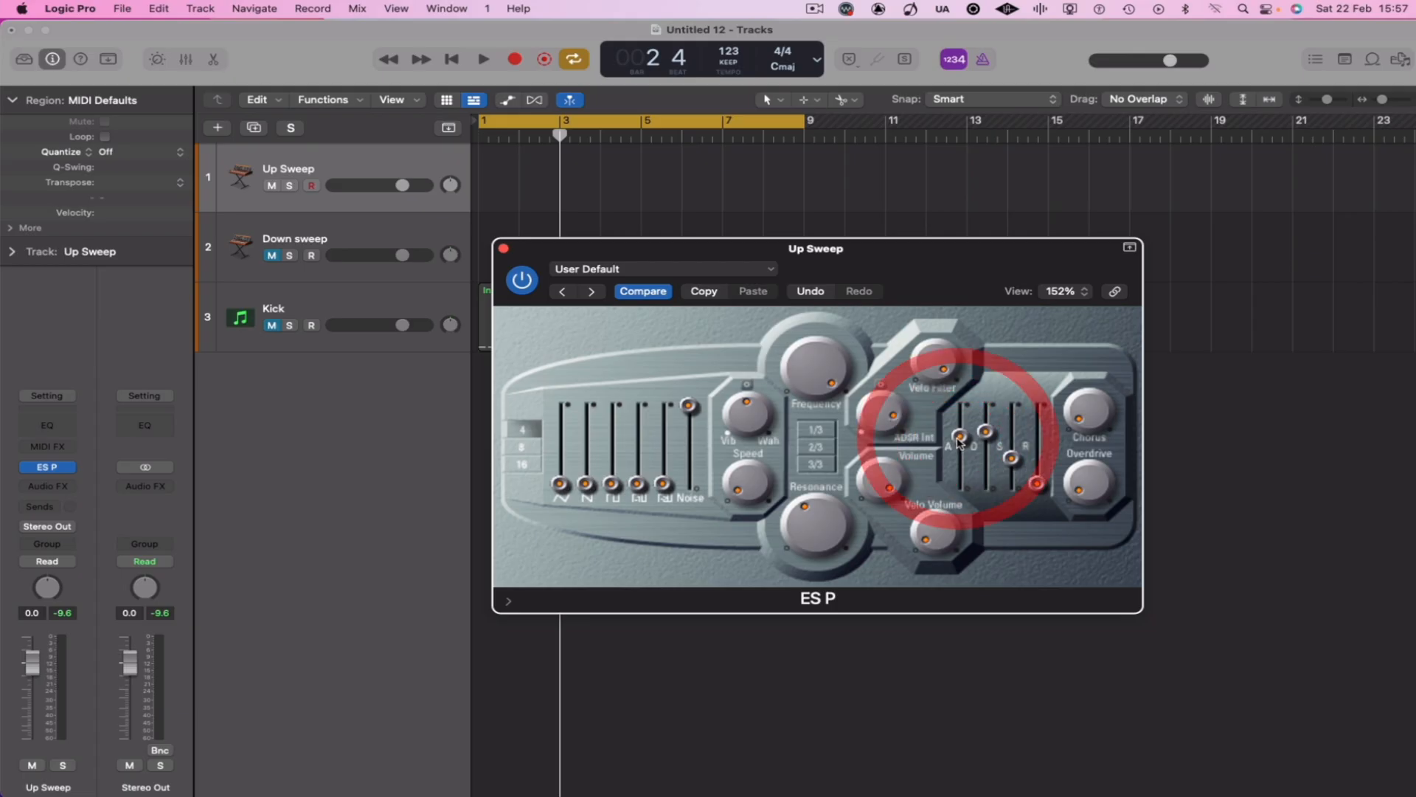
Raise the envelope's Release to slightly below mid-range, Decay to near maximum, and Sustain to slightly above mid-range
{"action": "left_click_drag", "start_coordinate": [1038, 484], "coordinate": [1039, 467]}
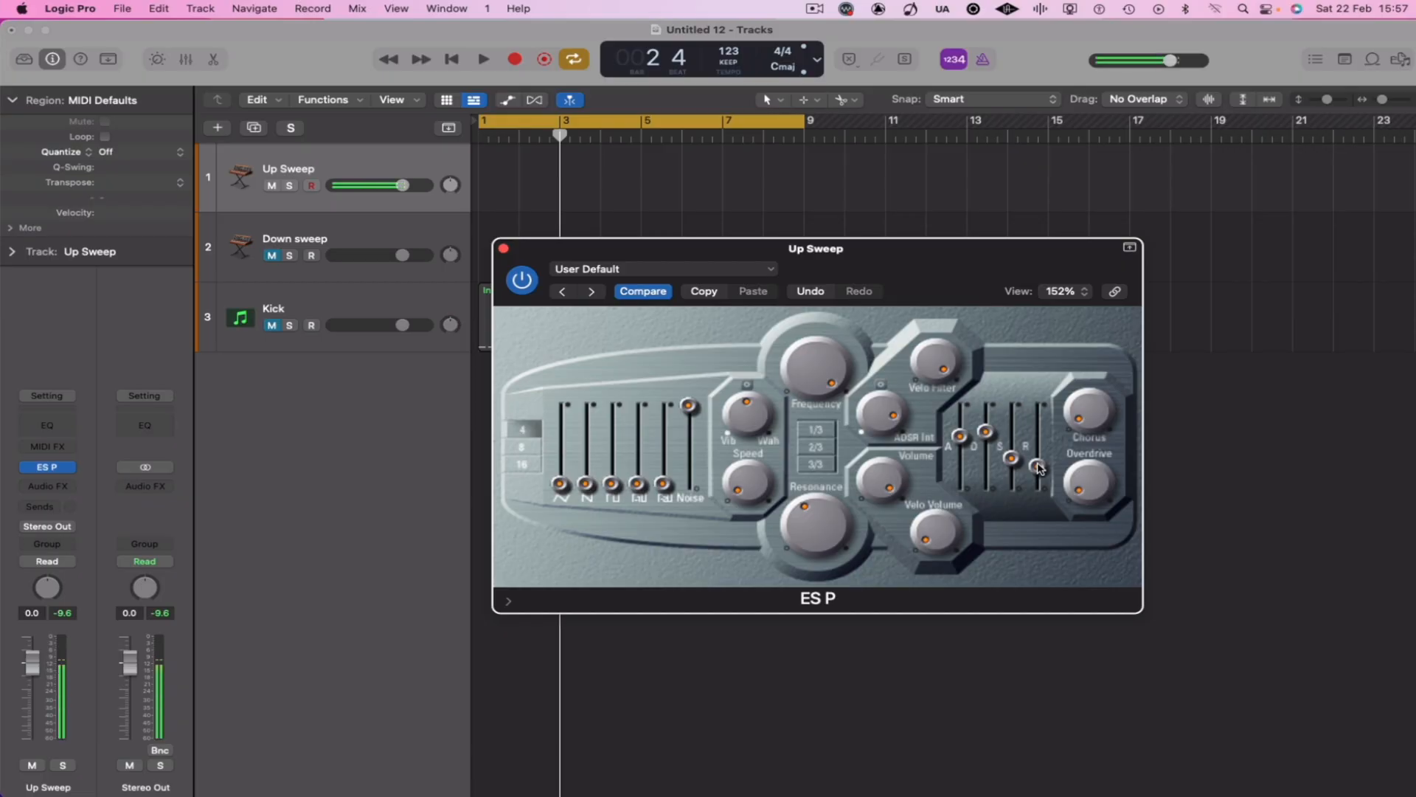
{"action": "left_click_drag", "start_coordinate": [1038, 467], "coordinate": [1039, 457]}
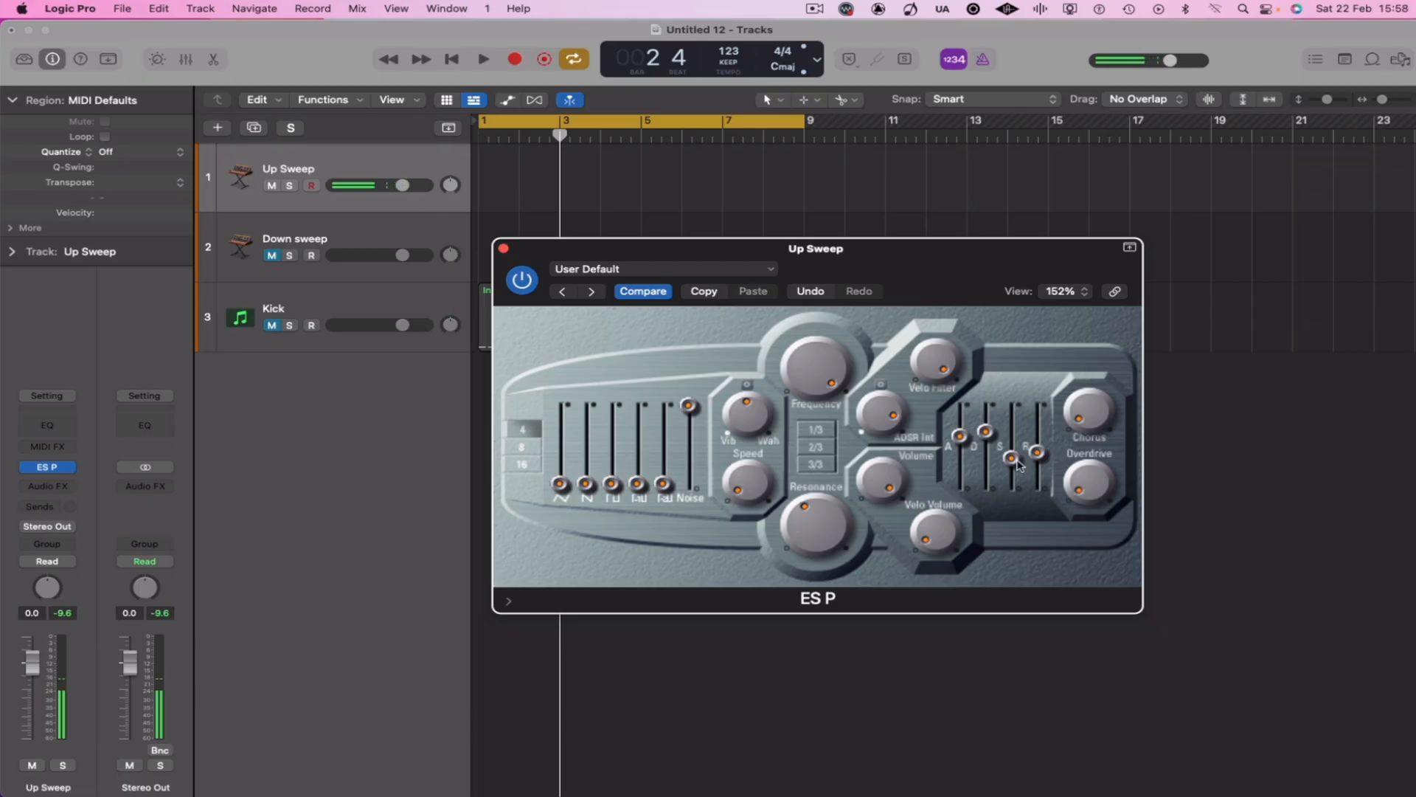
{"action": "left_click_drag", "start_coordinate": [986, 432], "coordinate": [1034, 448]}
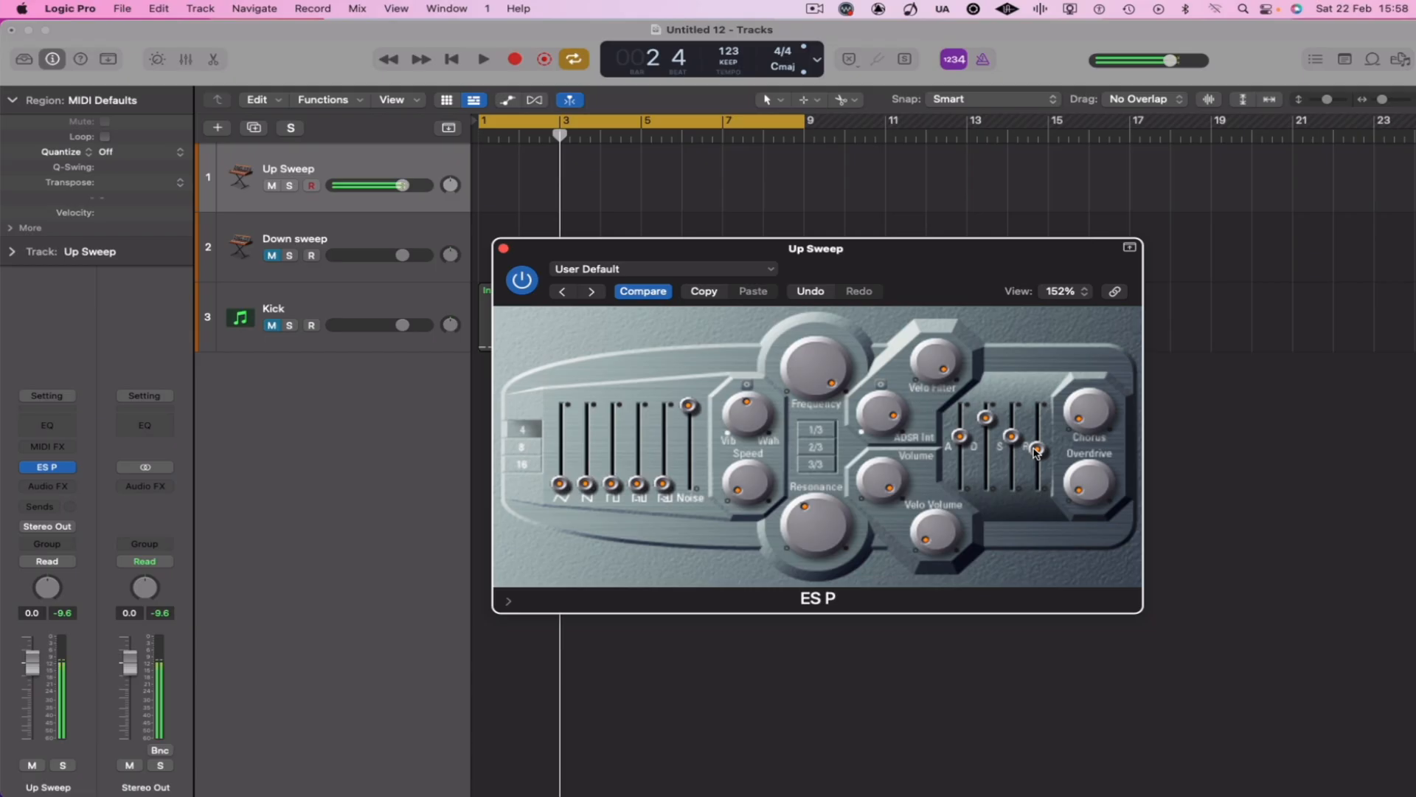
{"action": "left_click_drag", "start_coordinate": [1034, 448], "coordinate": [1032, 449]}
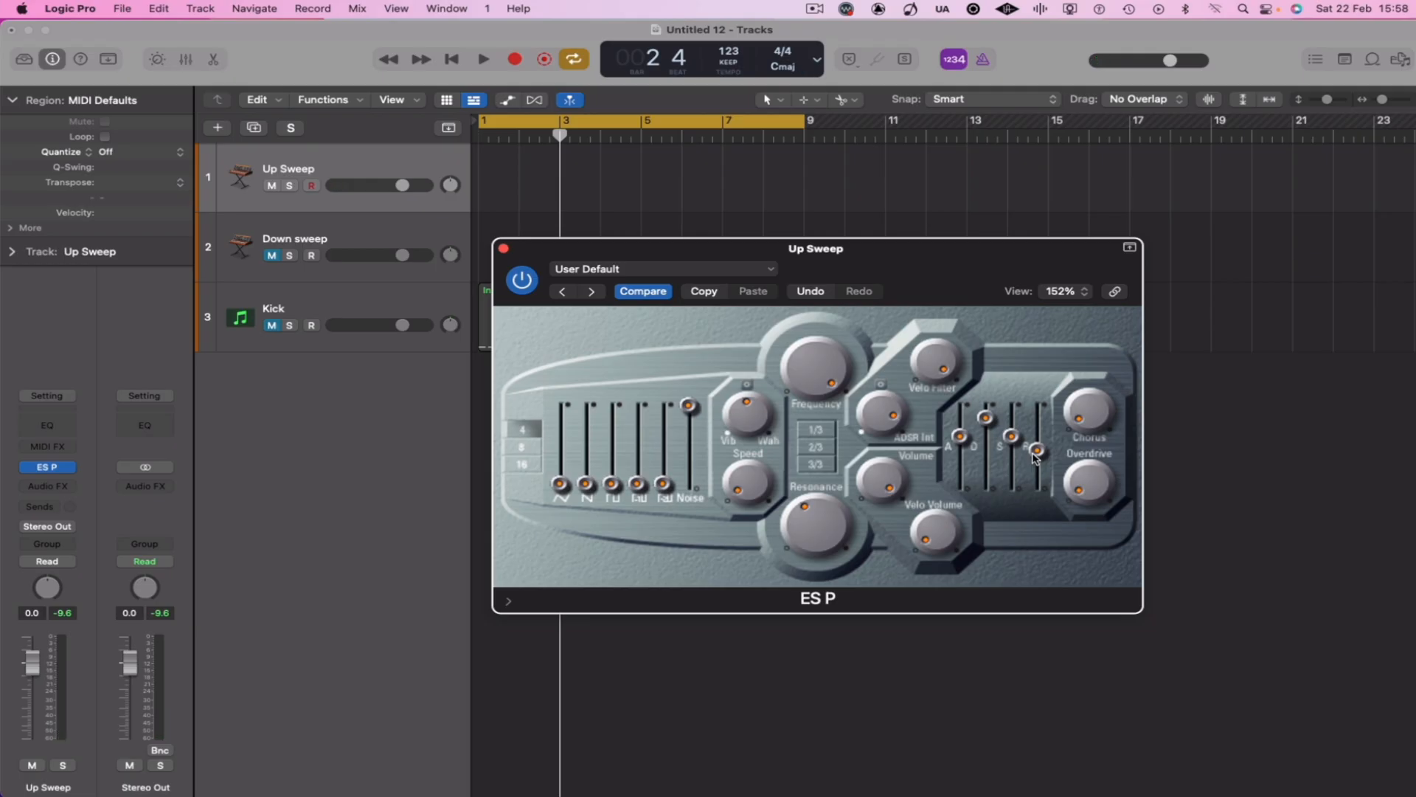
Record a sustained note across bars 1 and 2 of the Up Sweep track and open its region in the Piano Roll
{"action": "key", "text": "r"}
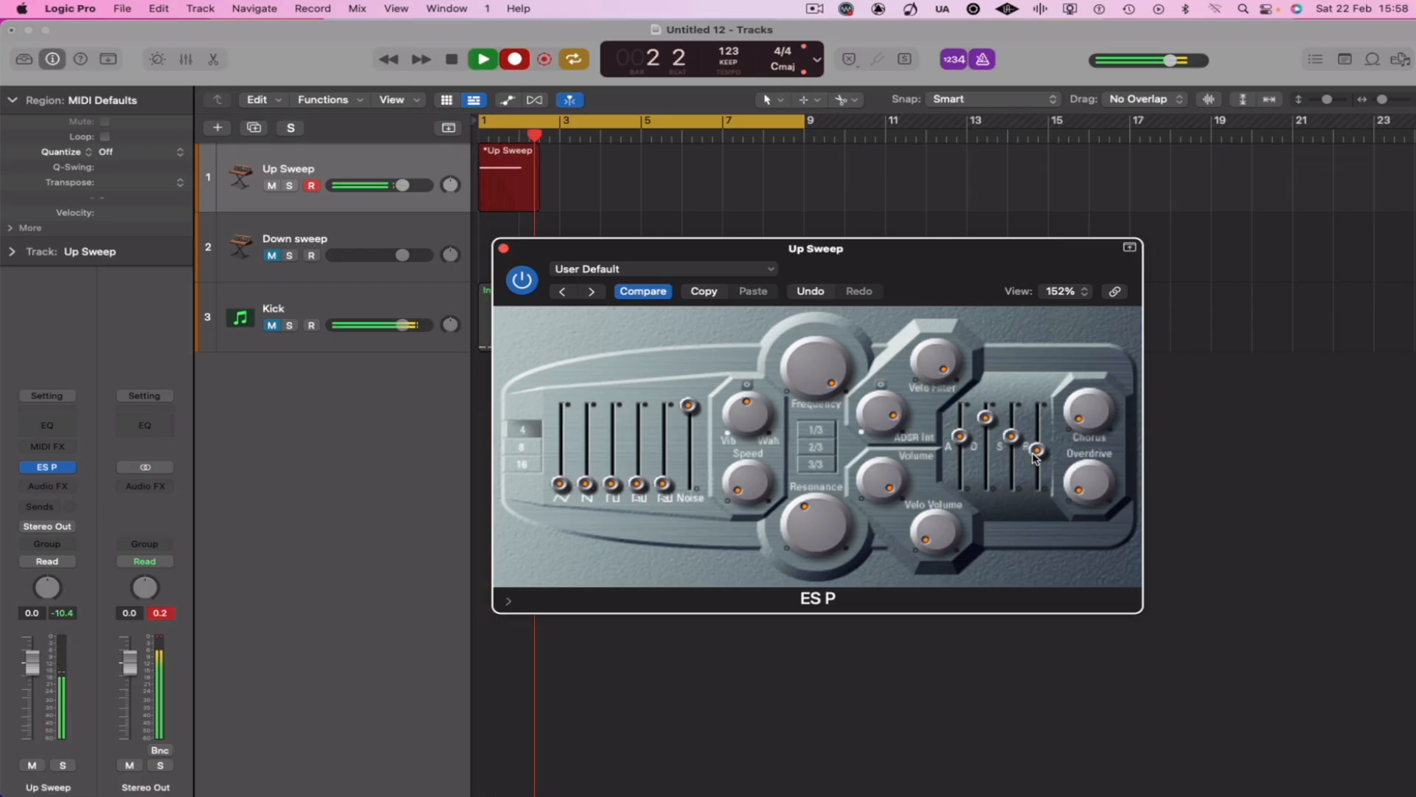
{"action": "key", "text": "space"}
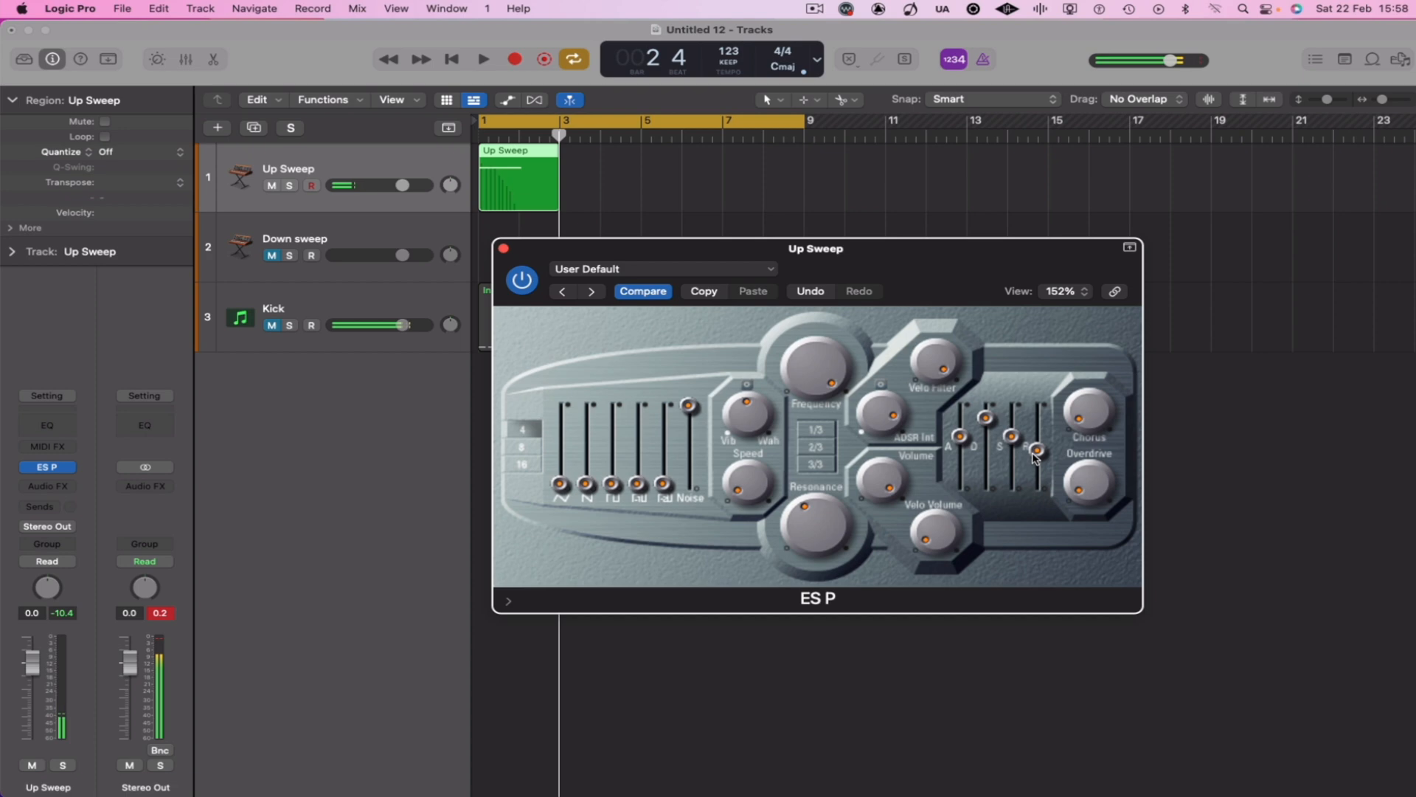
{"action": "double_click", "coordinate": [520, 188]}
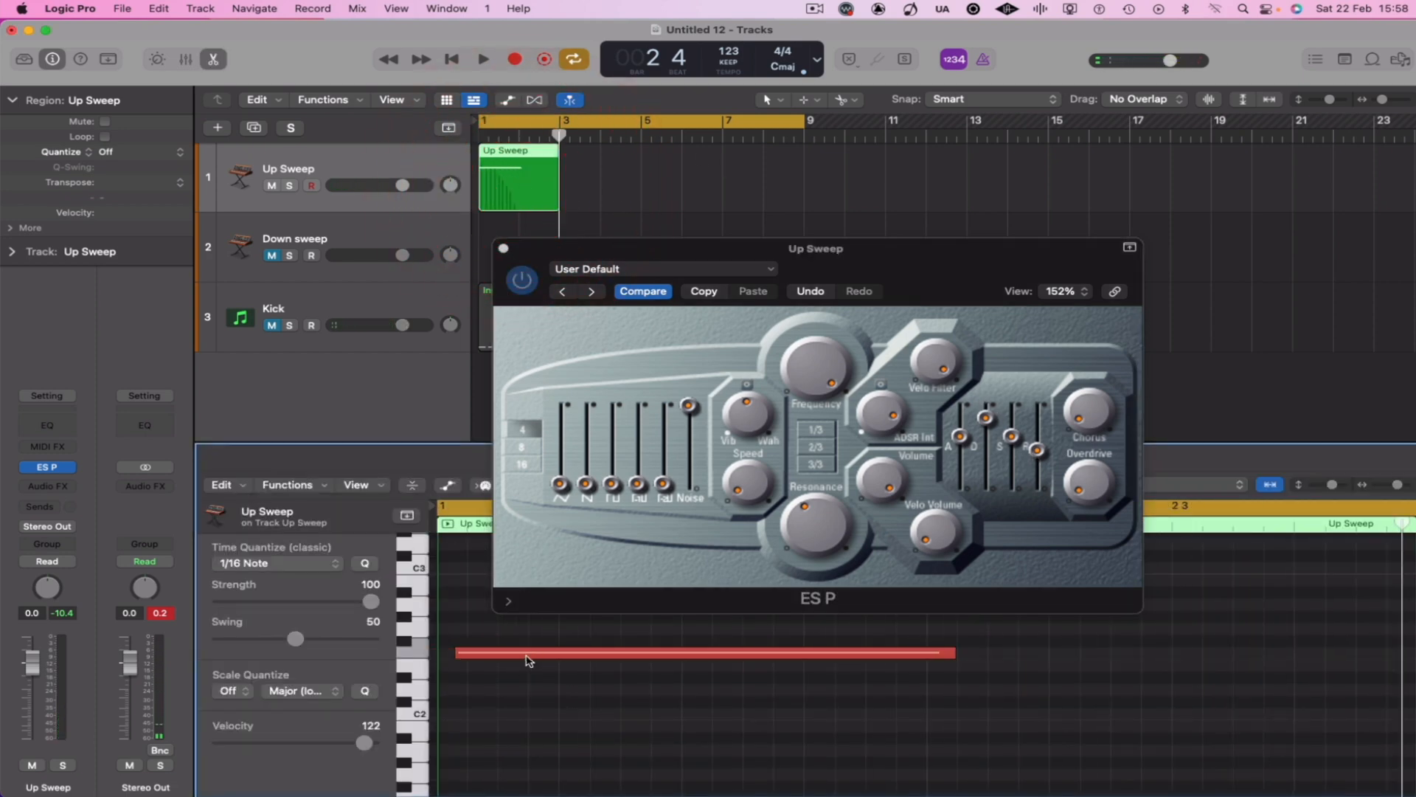
Move the recorded F2 note to the start of bar 1, lengthen it to one bar and three beats, and play it back
{"action": "left_click", "coordinate": [527, 655]}
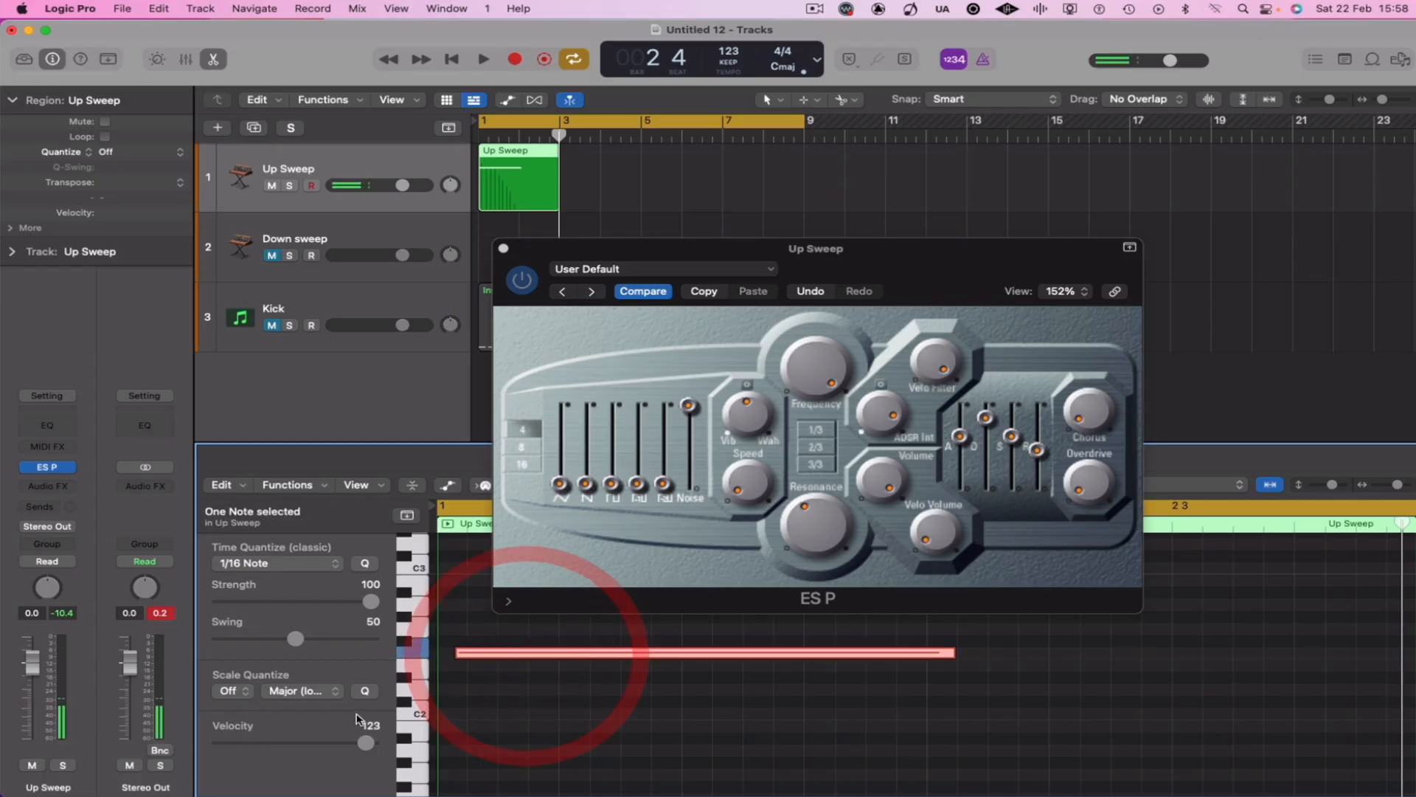
{"action": "left_click", "coordinate": [366, 691]}
{"action": "left_click_drag", "start_coordinate": [483, 655], "coordinate": [467, 655]}
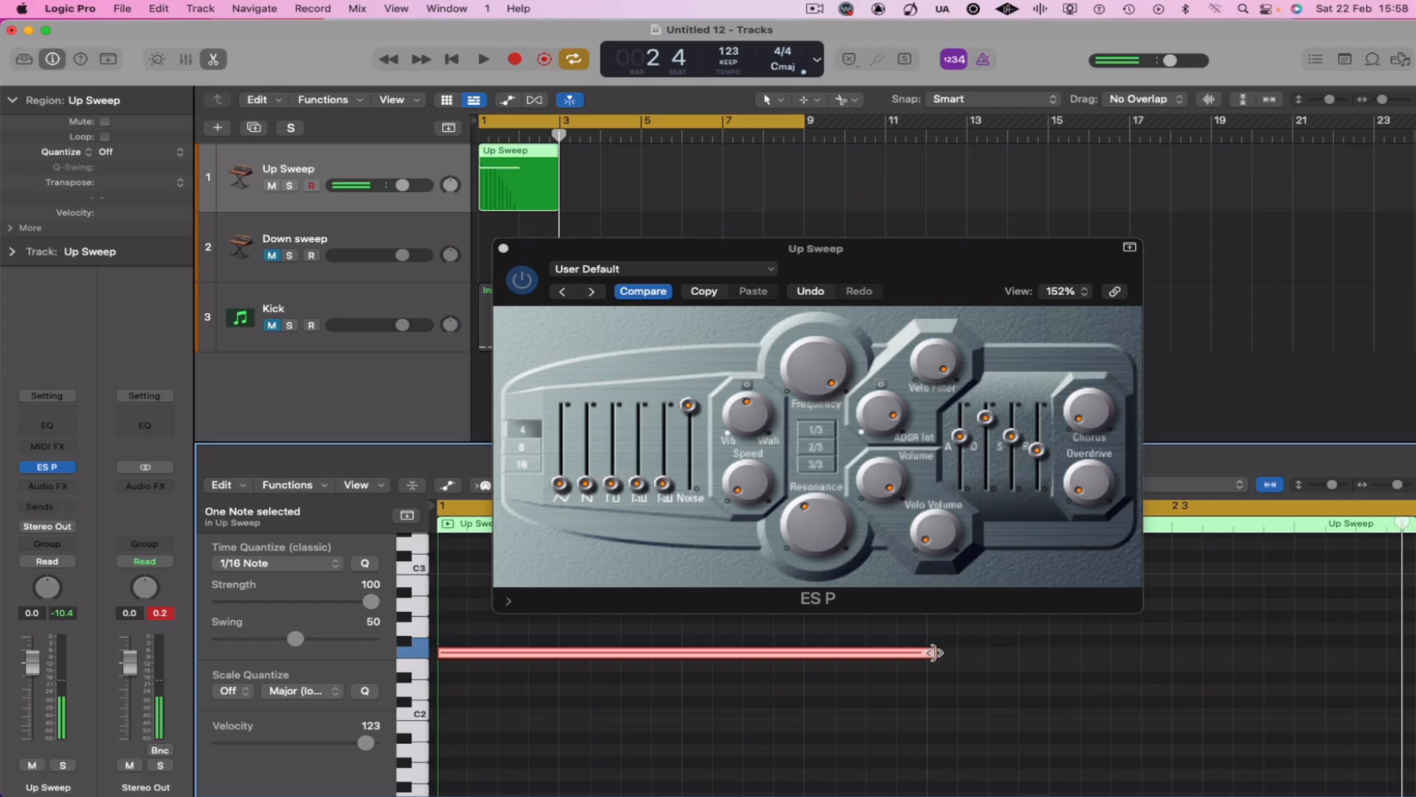
{"action": "left_click_drag", "start_coordinate": [934, 652], "coordinate": [1290, 711]}
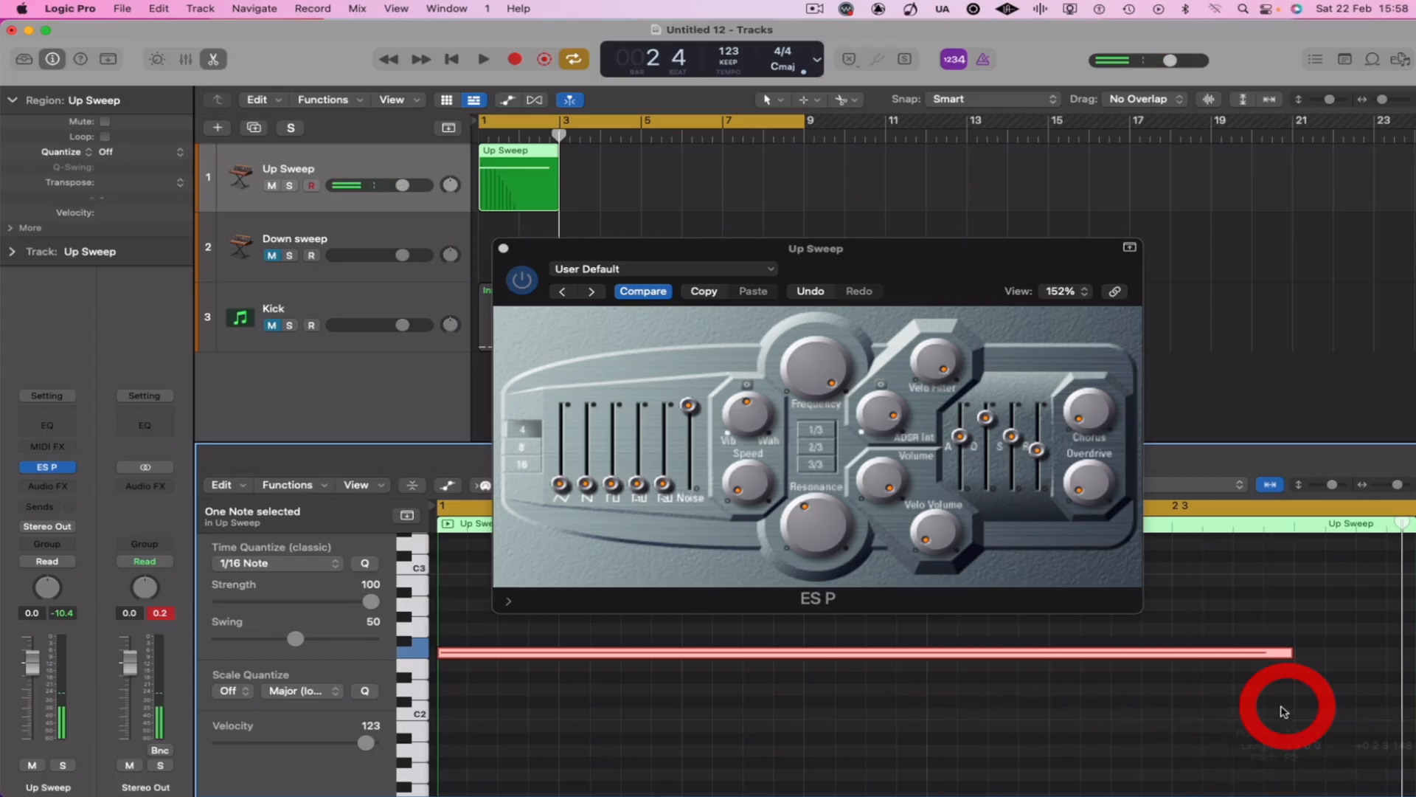
{"action": "key", "text": "space"}
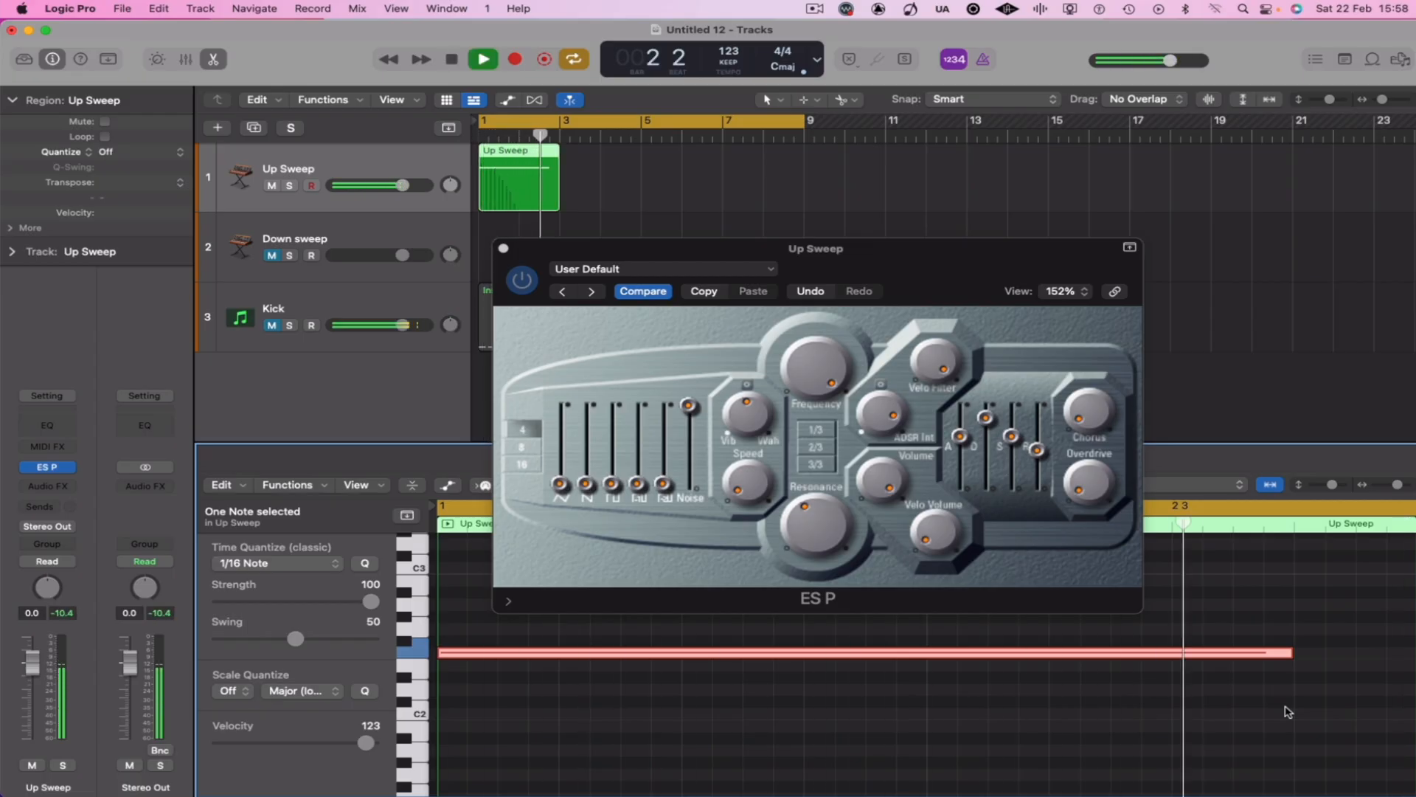
{"action": "key", "text": "space"}
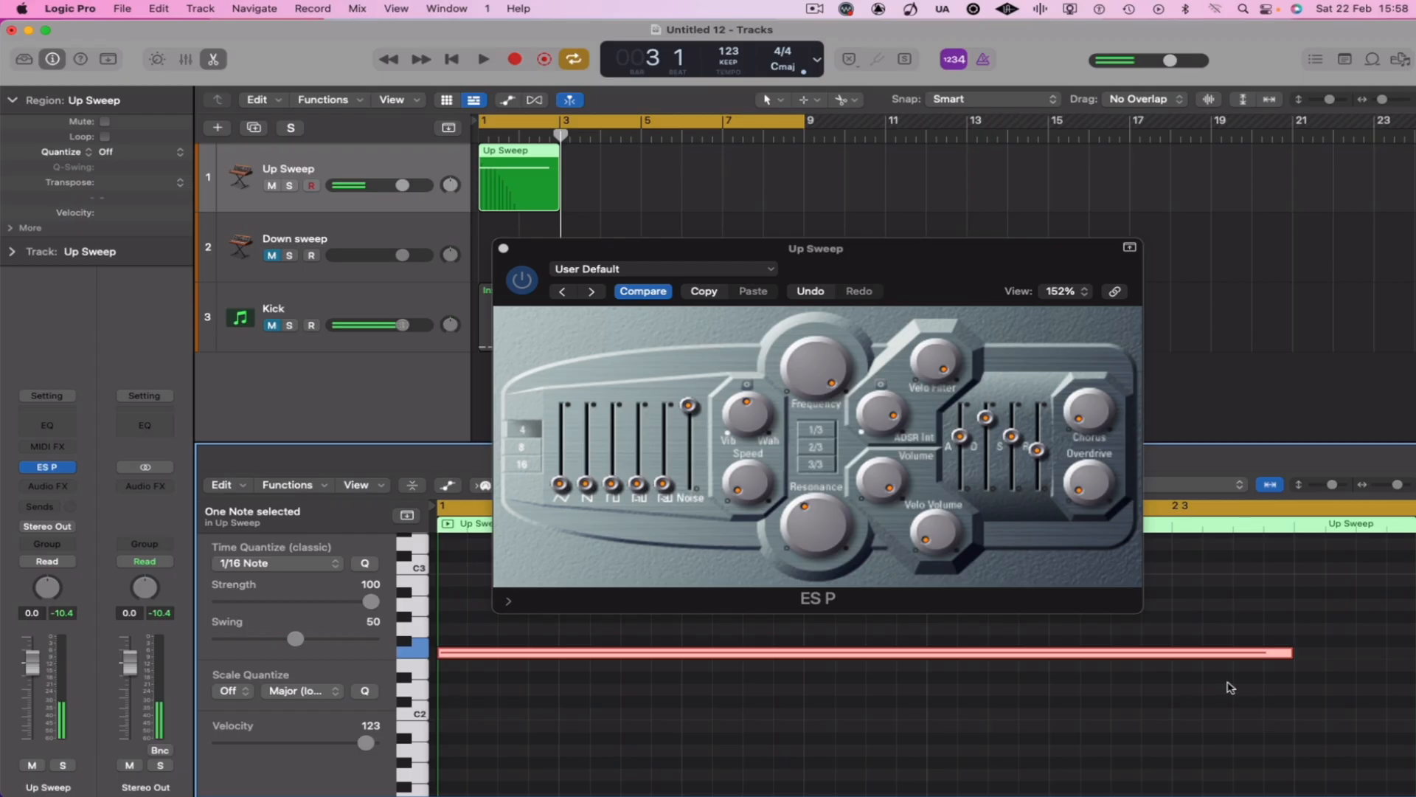
Shorten the F2 note to exactly one bar and play the region to check the sweep
{"action": "left_click_drag", "start_coordinate": [1287, 659], "coordinate": [924, 656]}
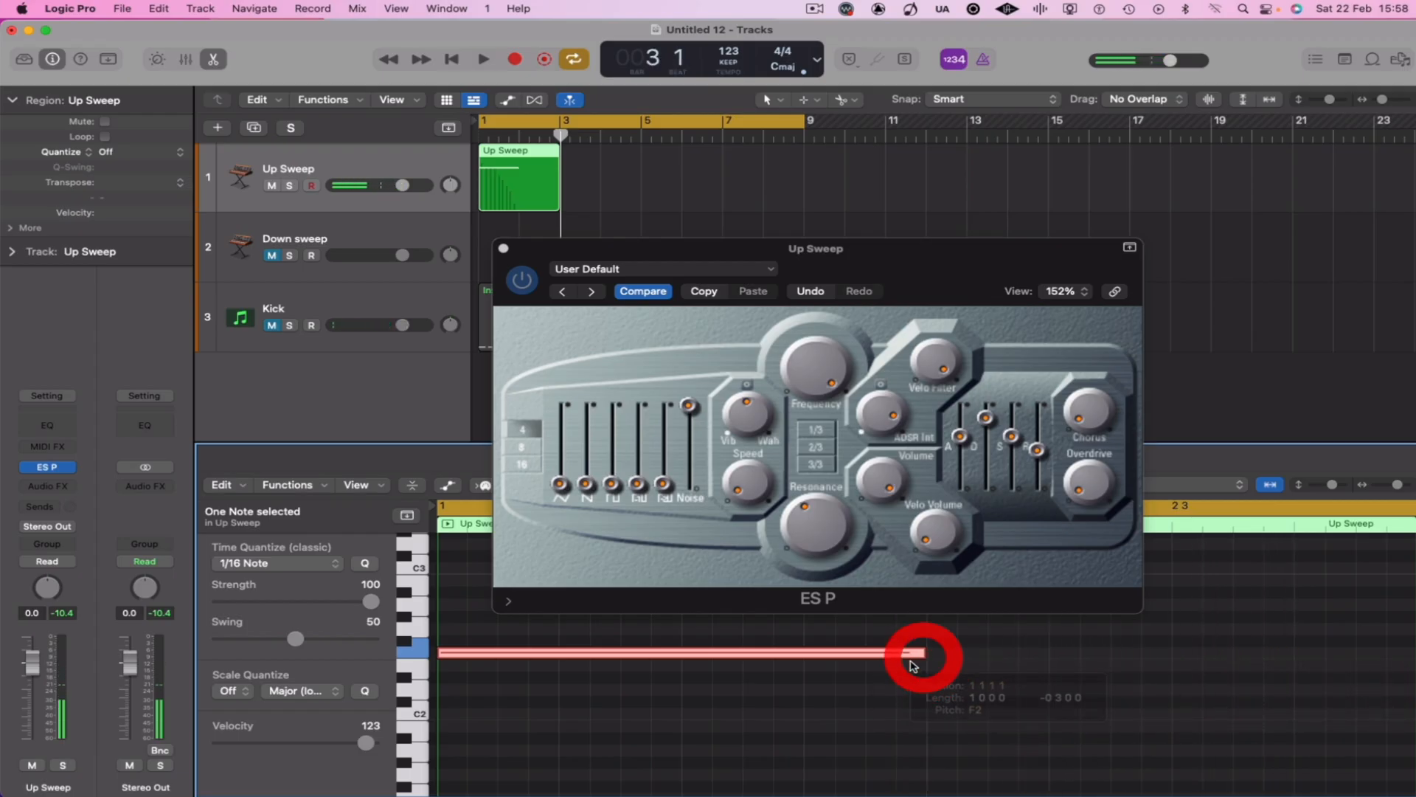
{"action": "key", "text": "space"}
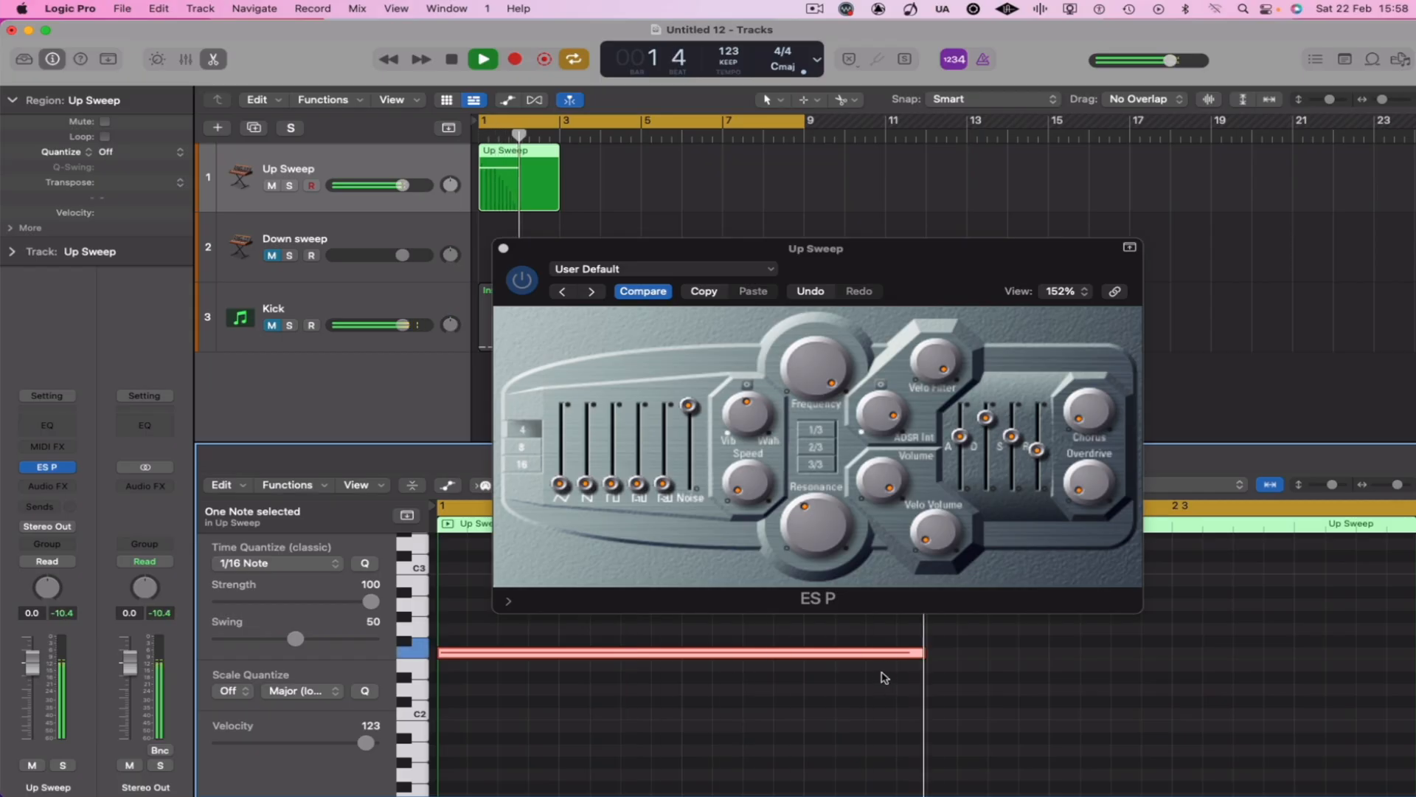
{"action": "key", "text": "space"}
Raise the ES P Release to just above mid-range, lower Decay slightly, and play the sweep from the start
{"action": "mouse_move", "coordinate": [1035, 450]}
{"action": "left_mouse_down"}
{"action": "mouse_move", "coordinate": [987, 425]}
{"action": "mouse_move", "coordinate": [1013, 443]}
{"action": "left_mouse_up"}
{"action": "key", "text": "space"}
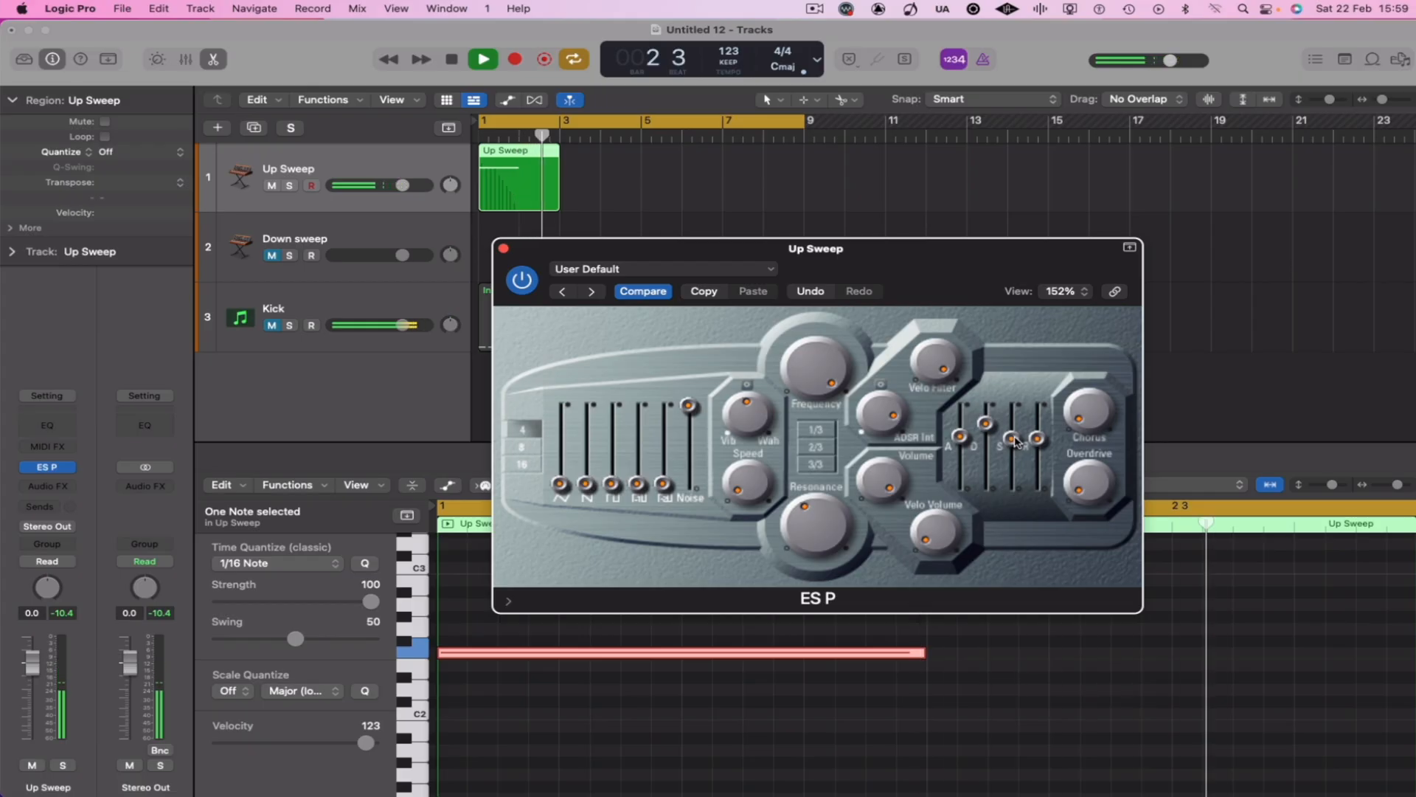
{"action": "key", "text": "space"}
{"action": "key", "text": "Return"}
{"action": "key", "text": "space"}
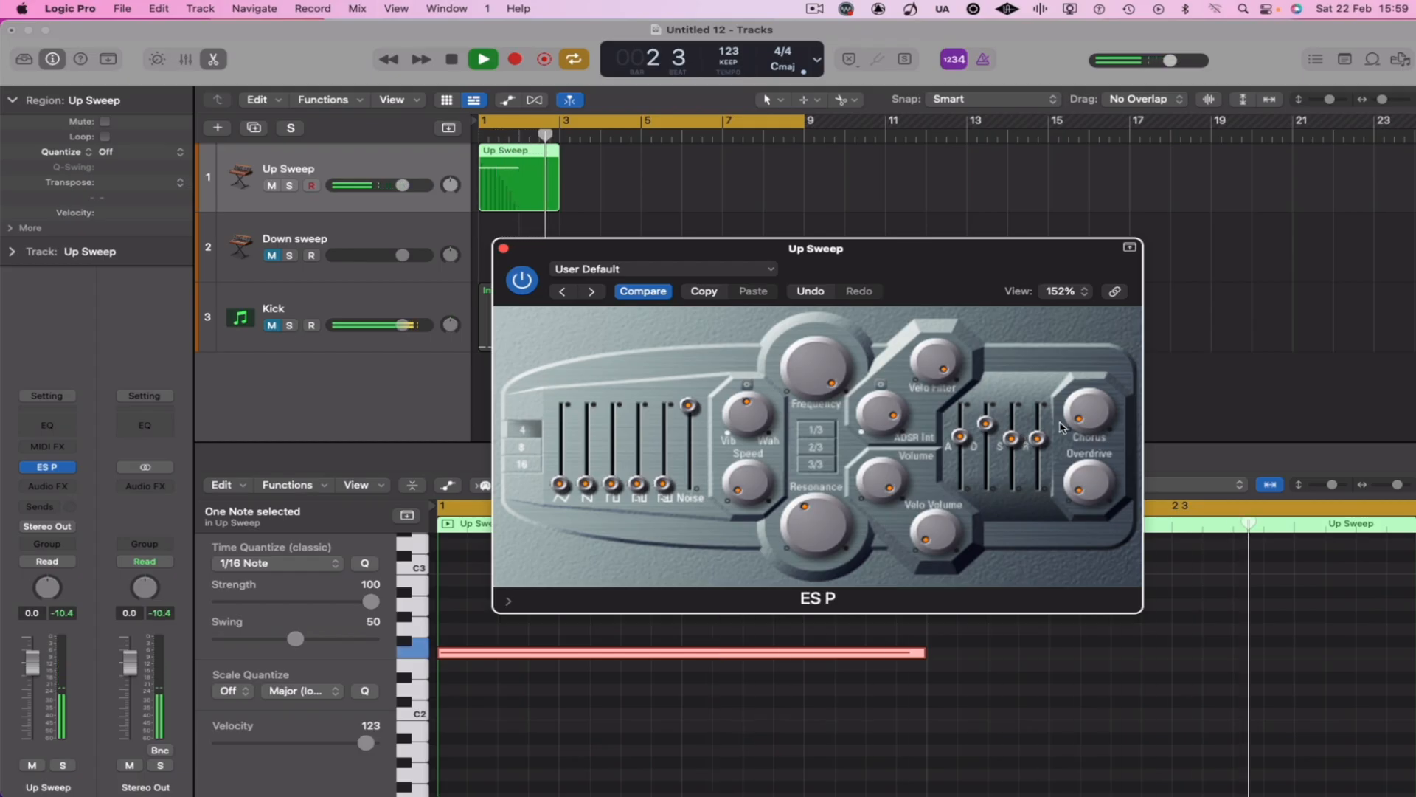
Increase the ES P Attack slightly and play the sweep to check the slower rise
{"action": "key", "text": "space"}
{"action": "left_click_drag", "start_coordinate": [960, 437], "coordinate": [960, 430]}
{"action": "key", "text": "space"}
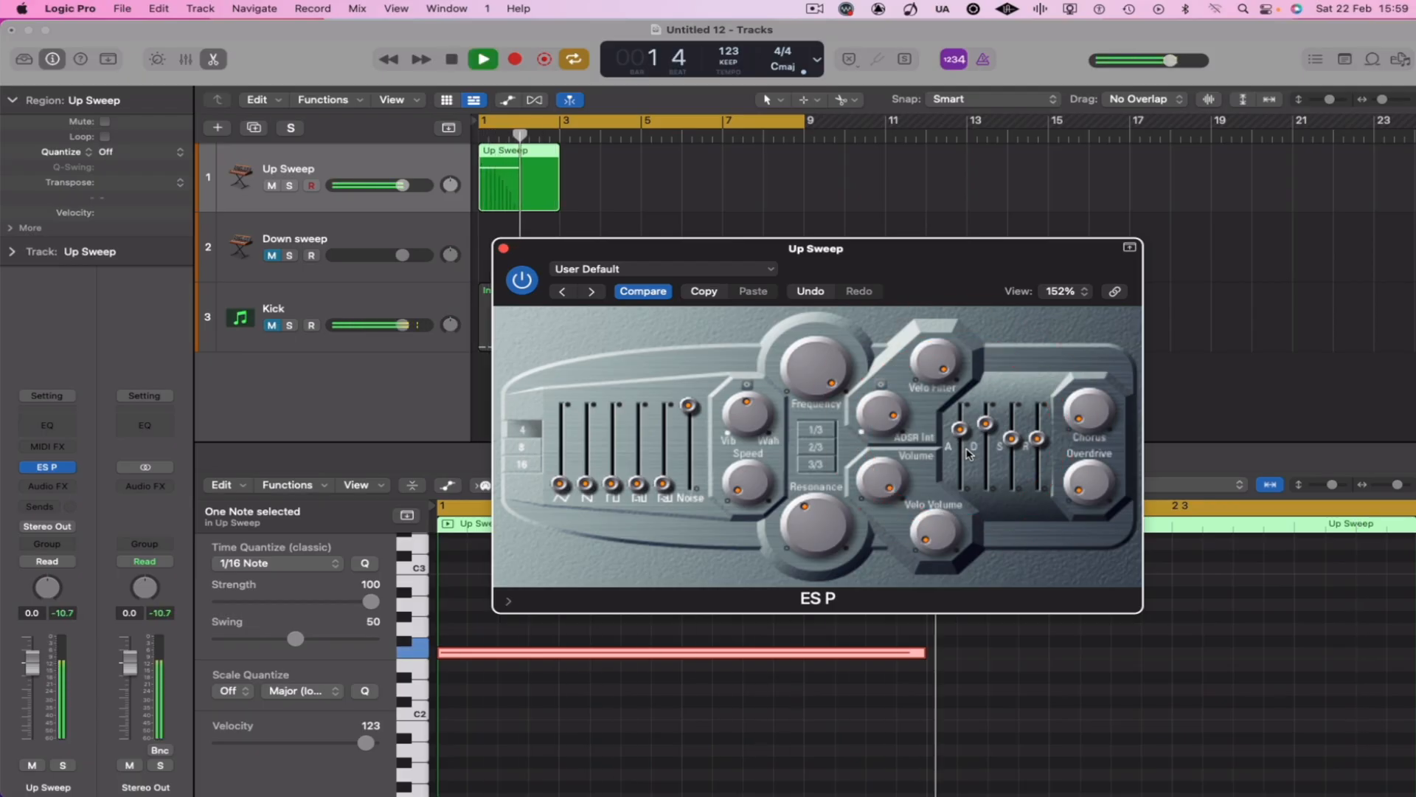
{"action": "key", "text": "space"}
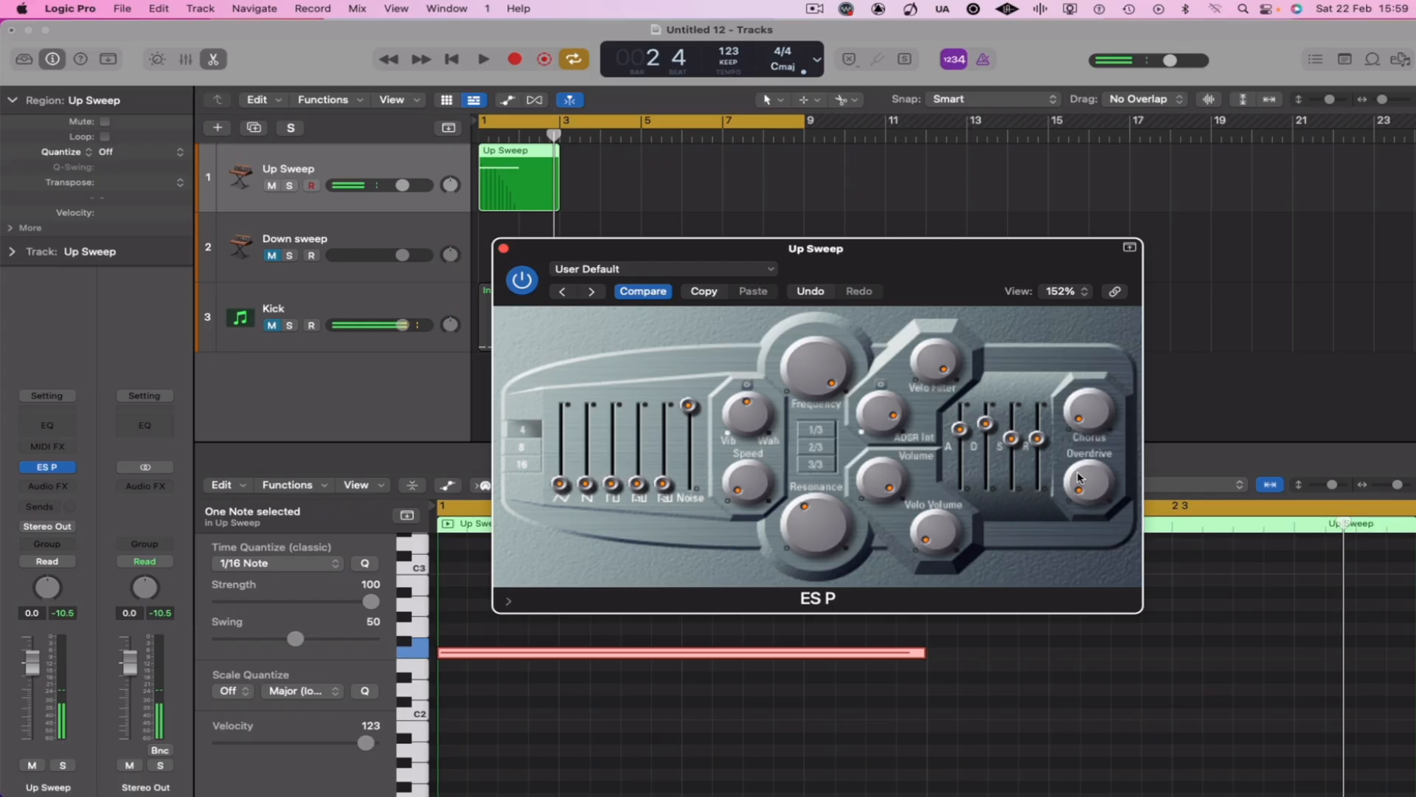
Raise the ES P Overdrive slightly and play the sweep to hear the added distortion
{"action": "left_click", "coordinate": [1085, 481]}
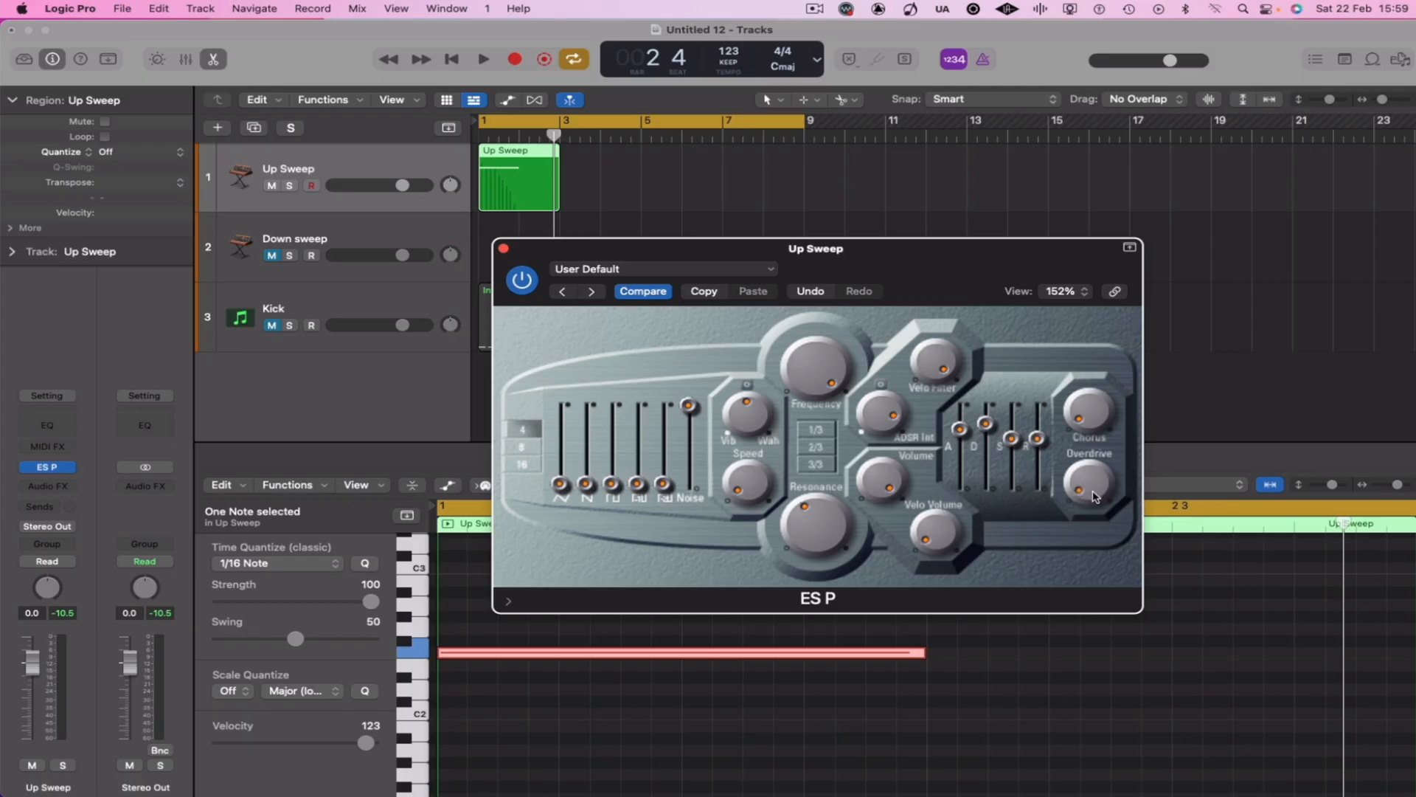
{"action": "left_click_drag", "start_coordinate": [1091, 487], "coordinate": [1072, 452]}
{"action": "left_click", "coordinate": [1083, 479]}
{"action": "key", "text": "space"}
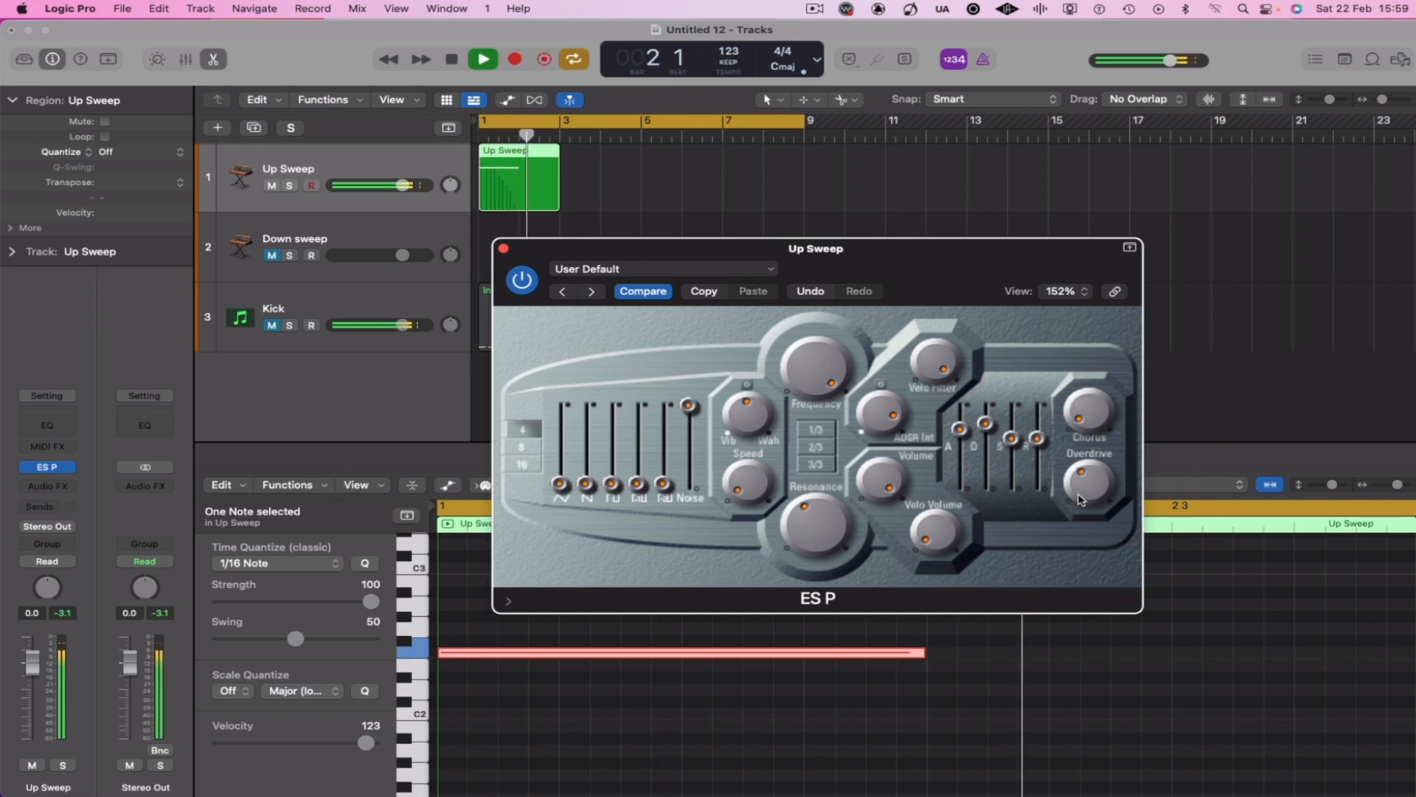
{"action": "key", "text": "space"}
{"action": "left_click", "coordinate": [1078, 496]}
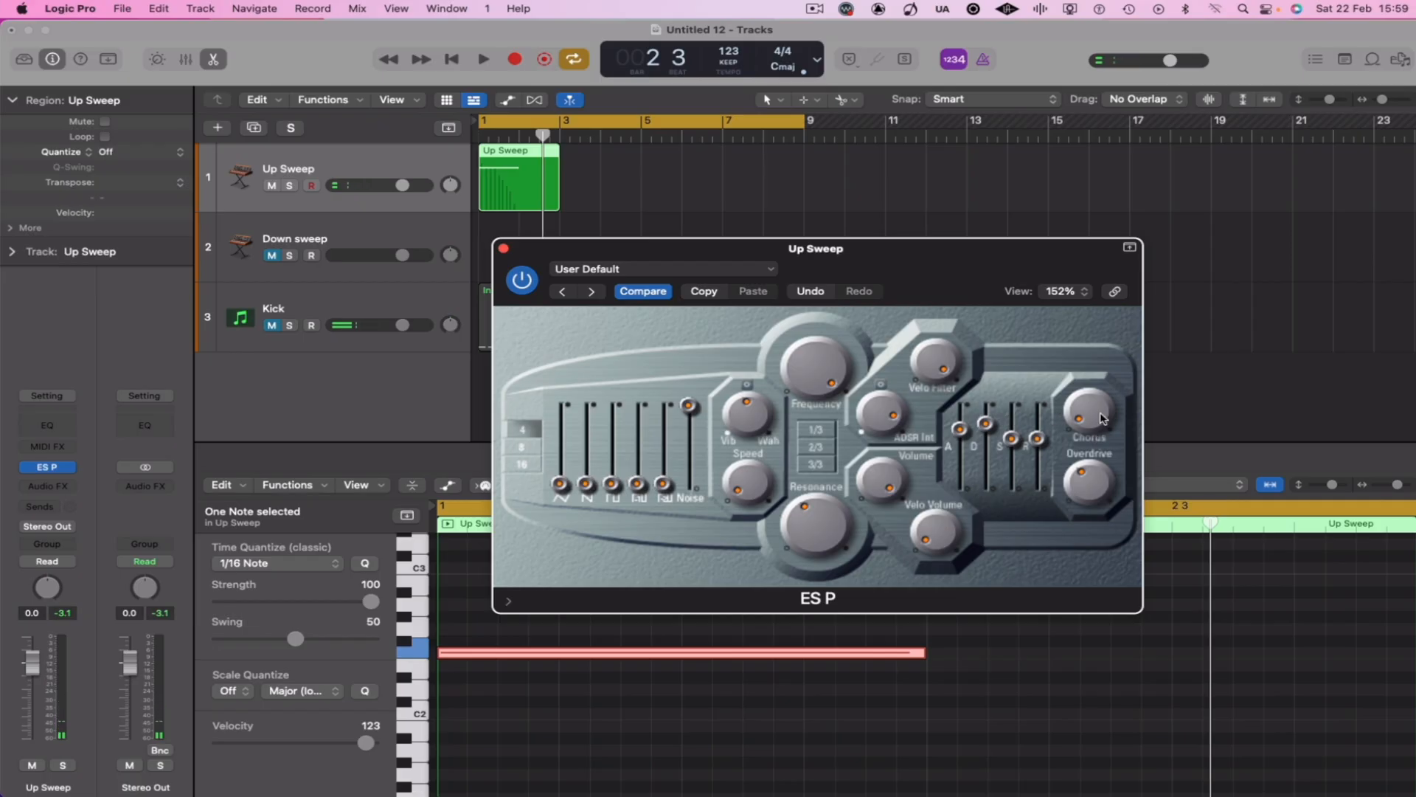
Adjust the ES P Chorus slightly and play the sweep from the start
{"action": "left_click", "coordinate": [1090, 413]}
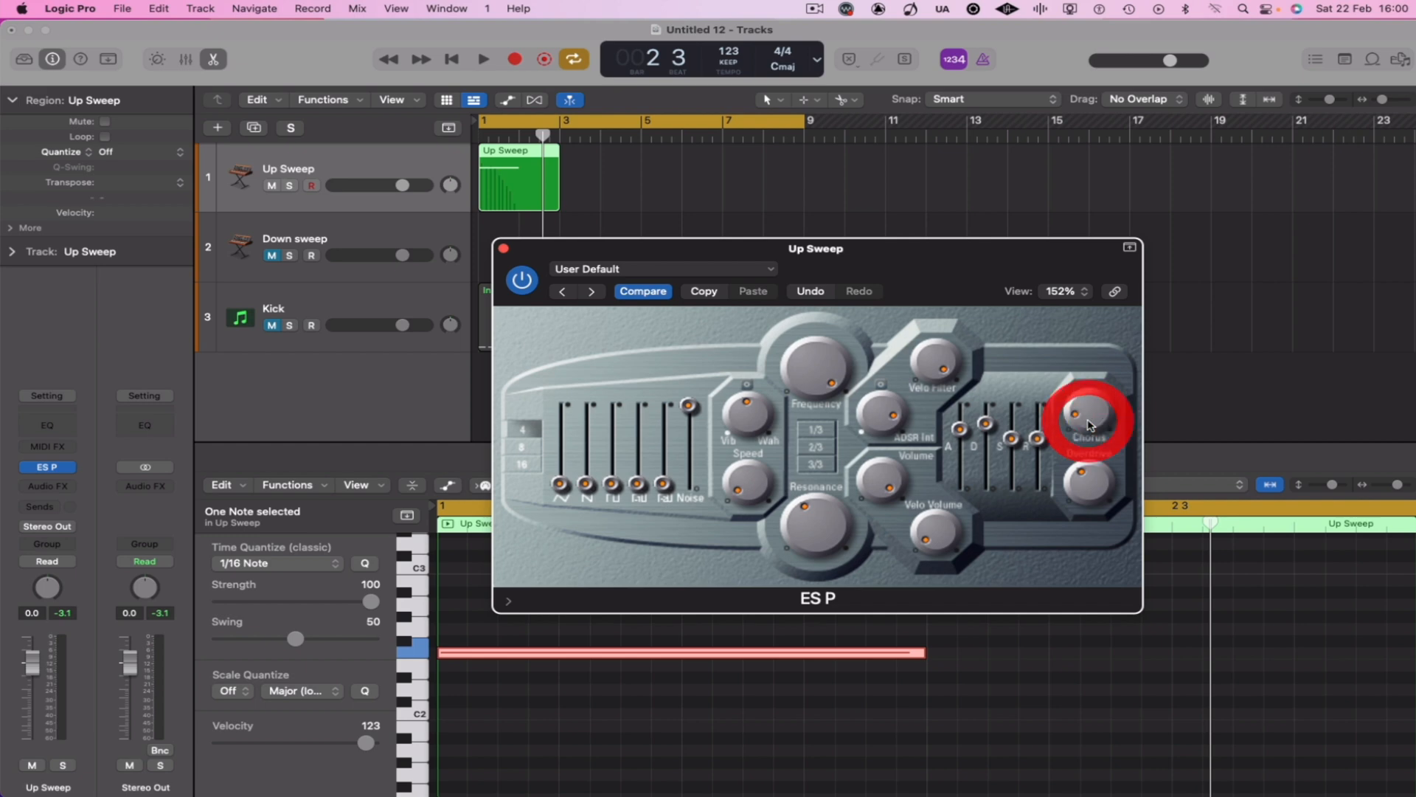
{"action": "key", "text": "space"}
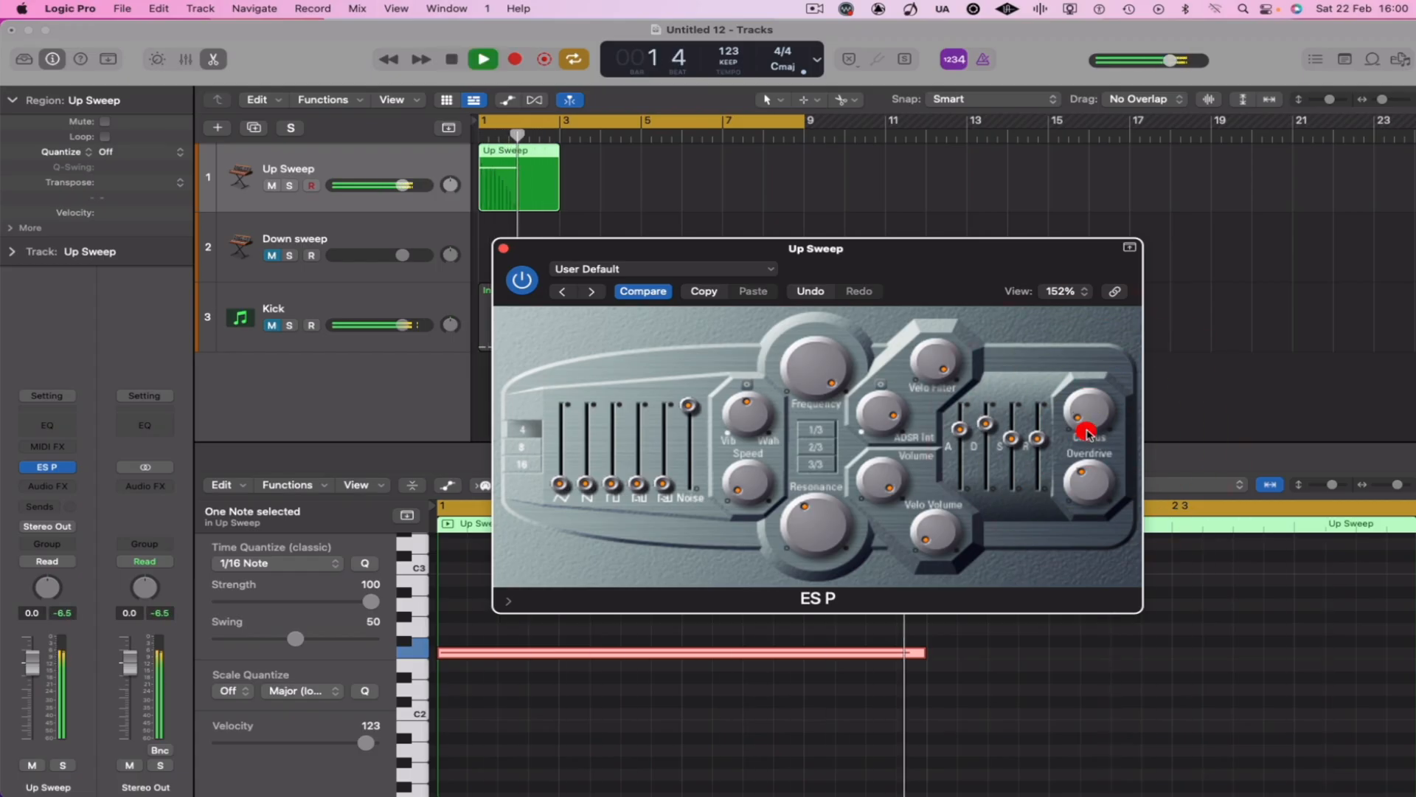
{"action": "key", "text": "space"}
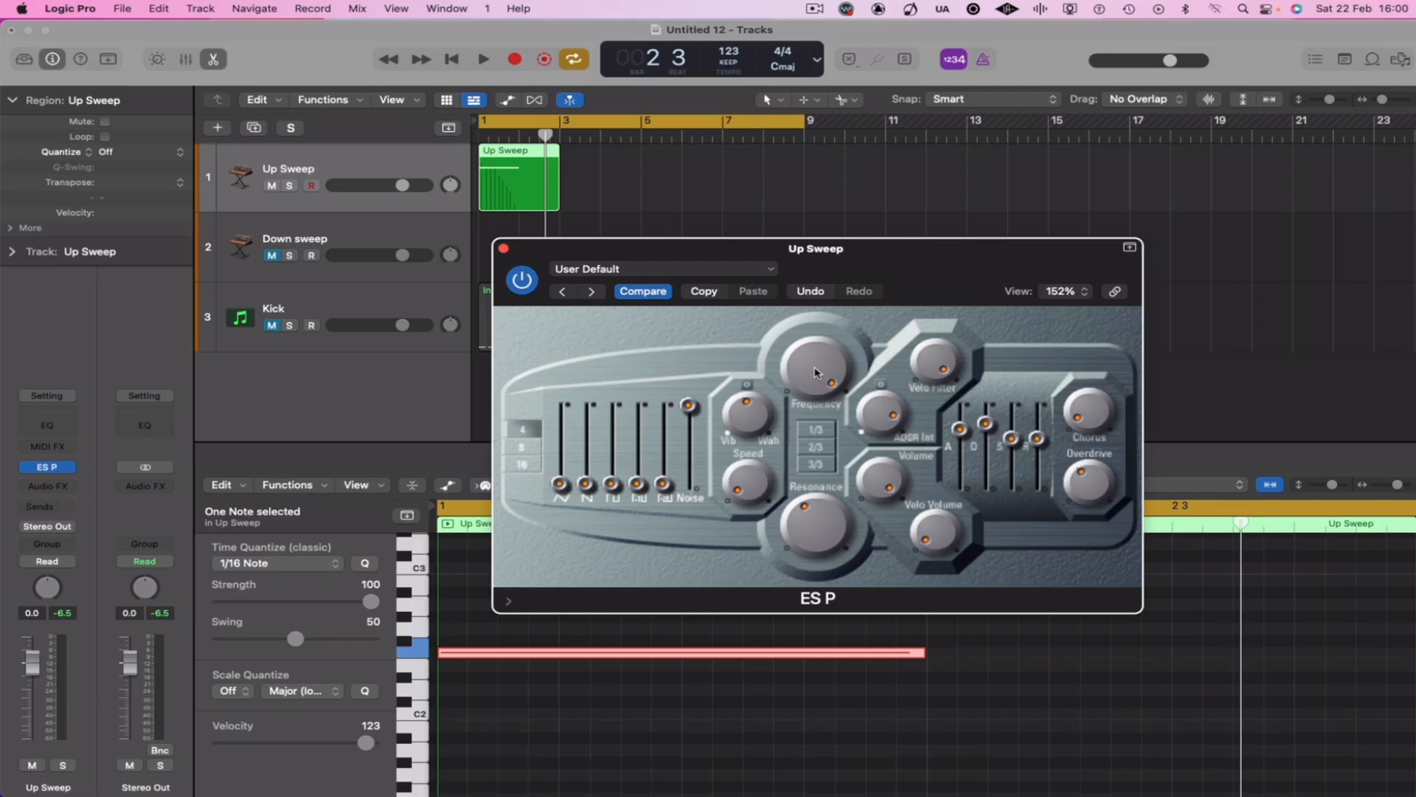
Lower the ES P filter Frequency to a low setting and play the sweep while turning it by hand
{"action": "mouse_move", "coordinate": [818, 407]}
{"action": "left_mouse_down"}
{"action": "mouse_move", "coordinate": [818, 429]}
{"action": "mouse_move", "coordinate": [810, 395]}
{"action": "left_mouse_up"}
{"action": "left_click", "coordinate": [808, 399]}
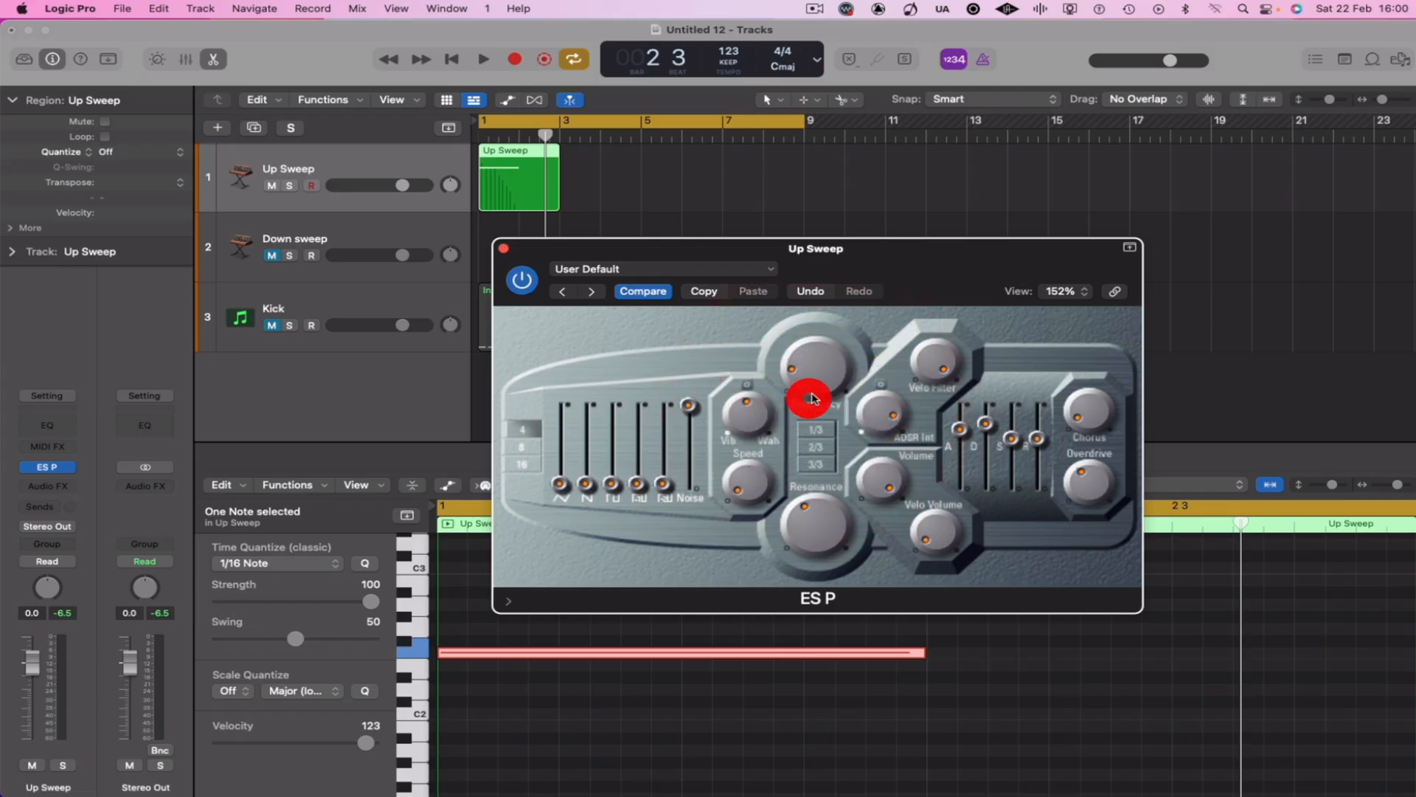
{"action": "key", "text": "space"}
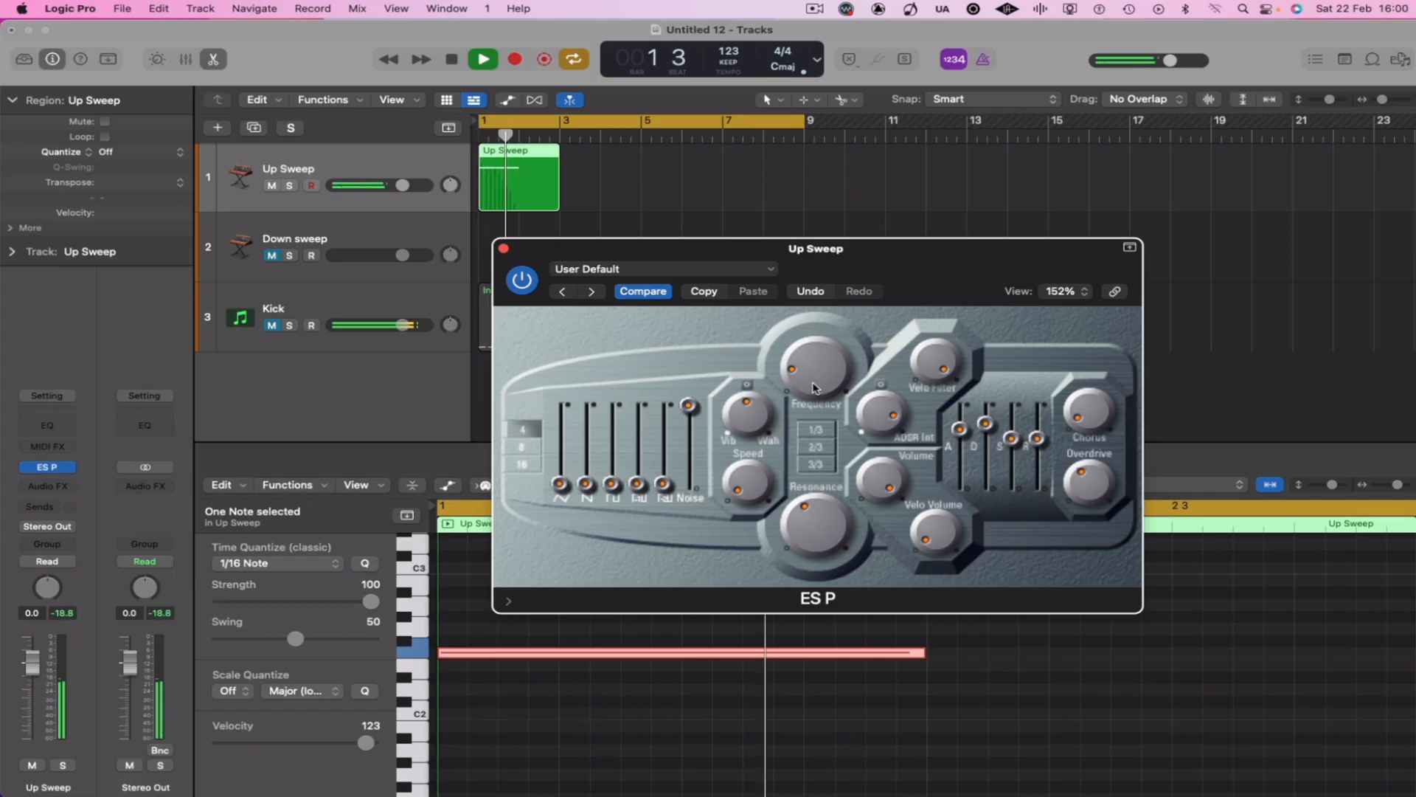
{"action": "key", "text": "space"}
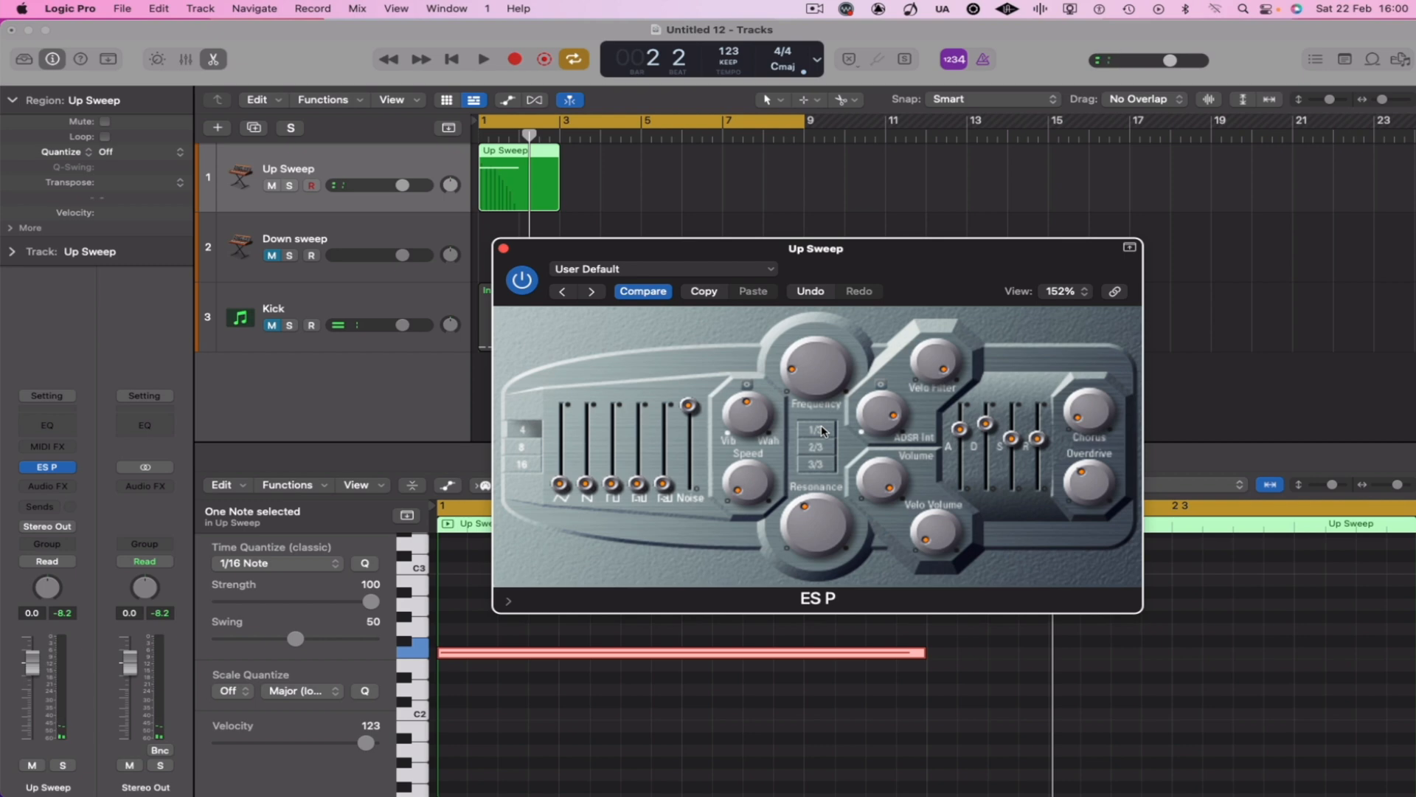
Lengthen the F2 note to two bars so that it ends at bar 3, moving the ES P window clear meanwhile
{"action": "left_click_drag", "start_coordinate": [597, 253], "coordinate": [320, 210]}
{"action": "left_click_drag", "start_coordinate": [1396, 486], "coordinate": [1393, 487]}
{"action": "left_click_drag", "start_coordinate": [730, 653], "coordinate": [1047, 677]}
{"action": "left_click_drag", "start_coordinate": [510, 203], "coordinate": [682, 235]}
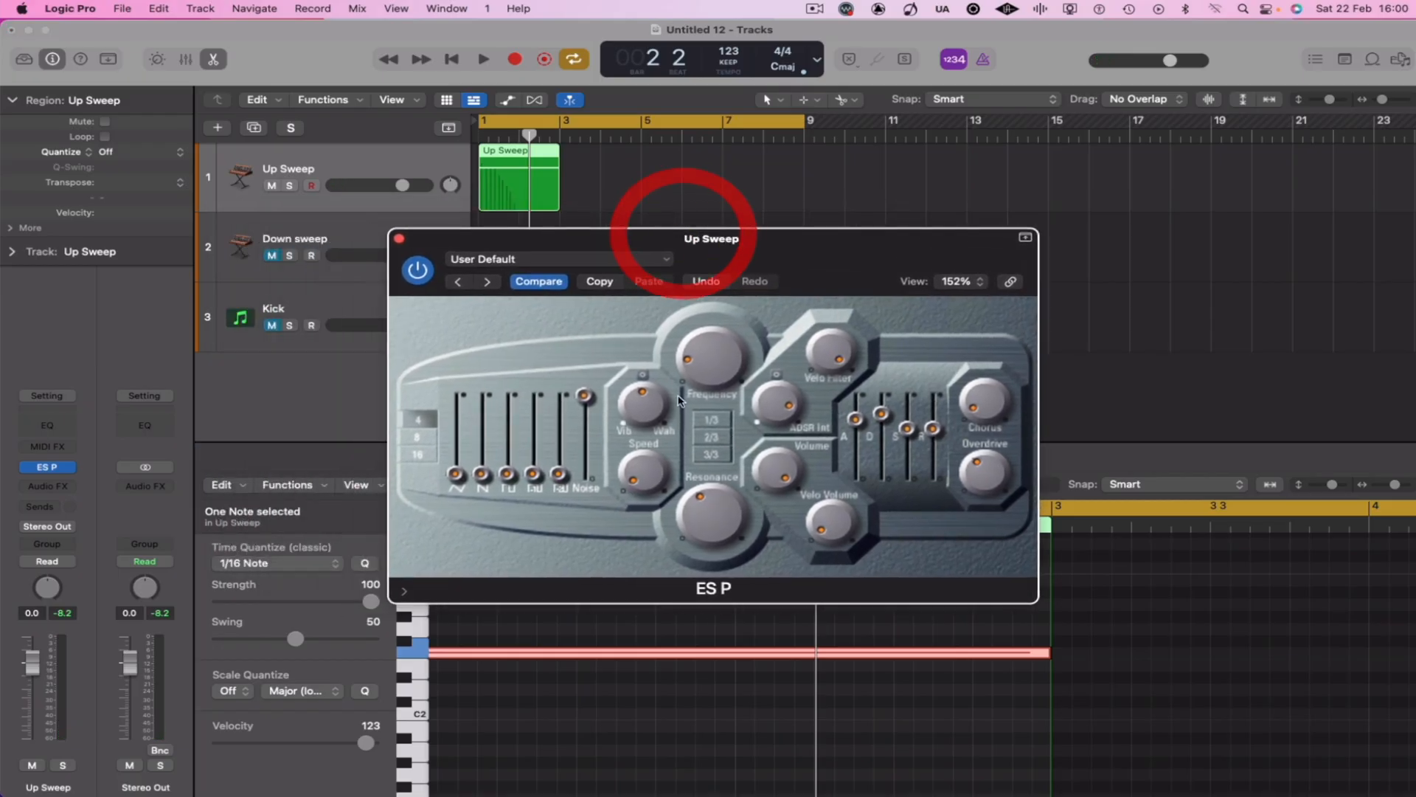
Play the two-bar sweep twice while turning the ES P filter Frequency up and back down by hand
{"action": "left_click", "coordinate": [721, 381]}
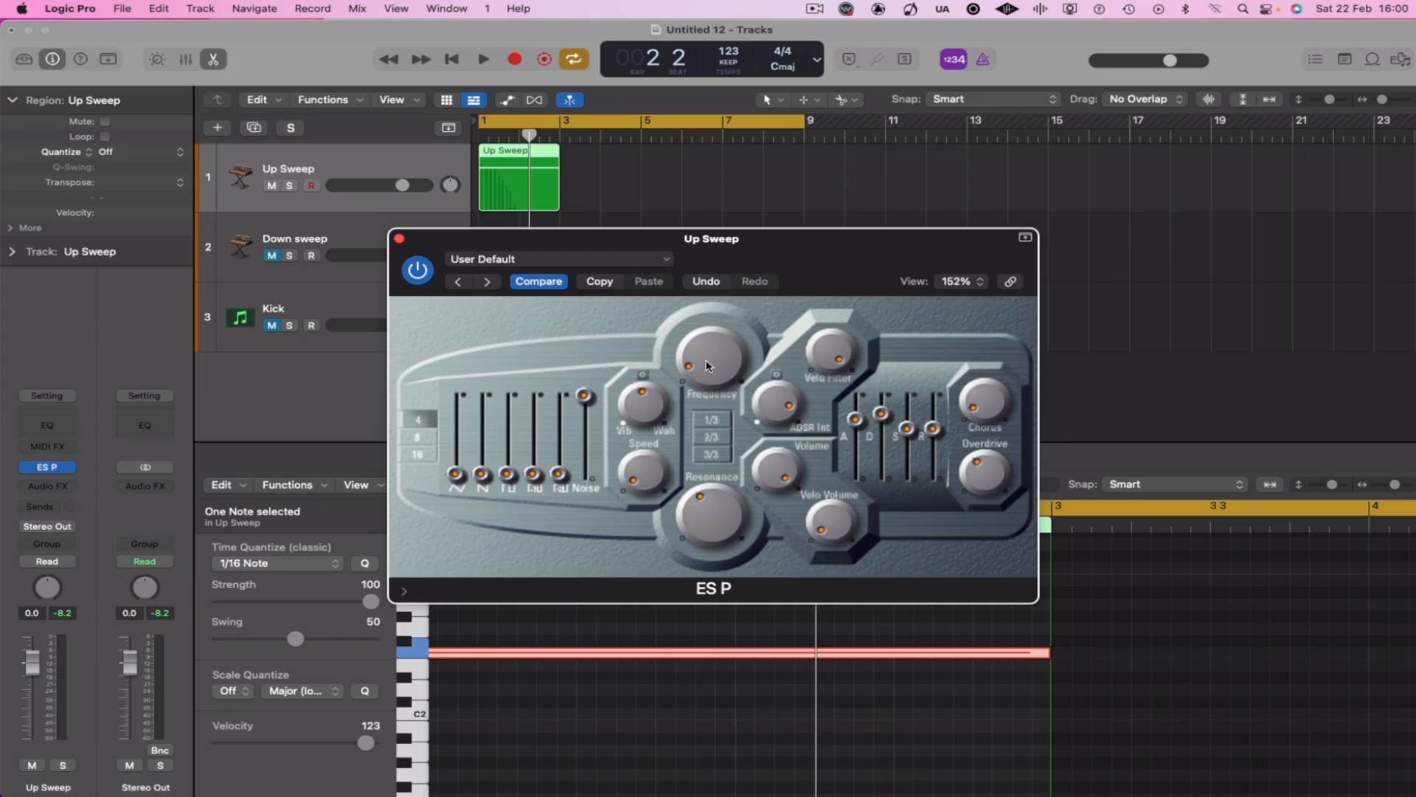
{"action": "key", "text": "space"}
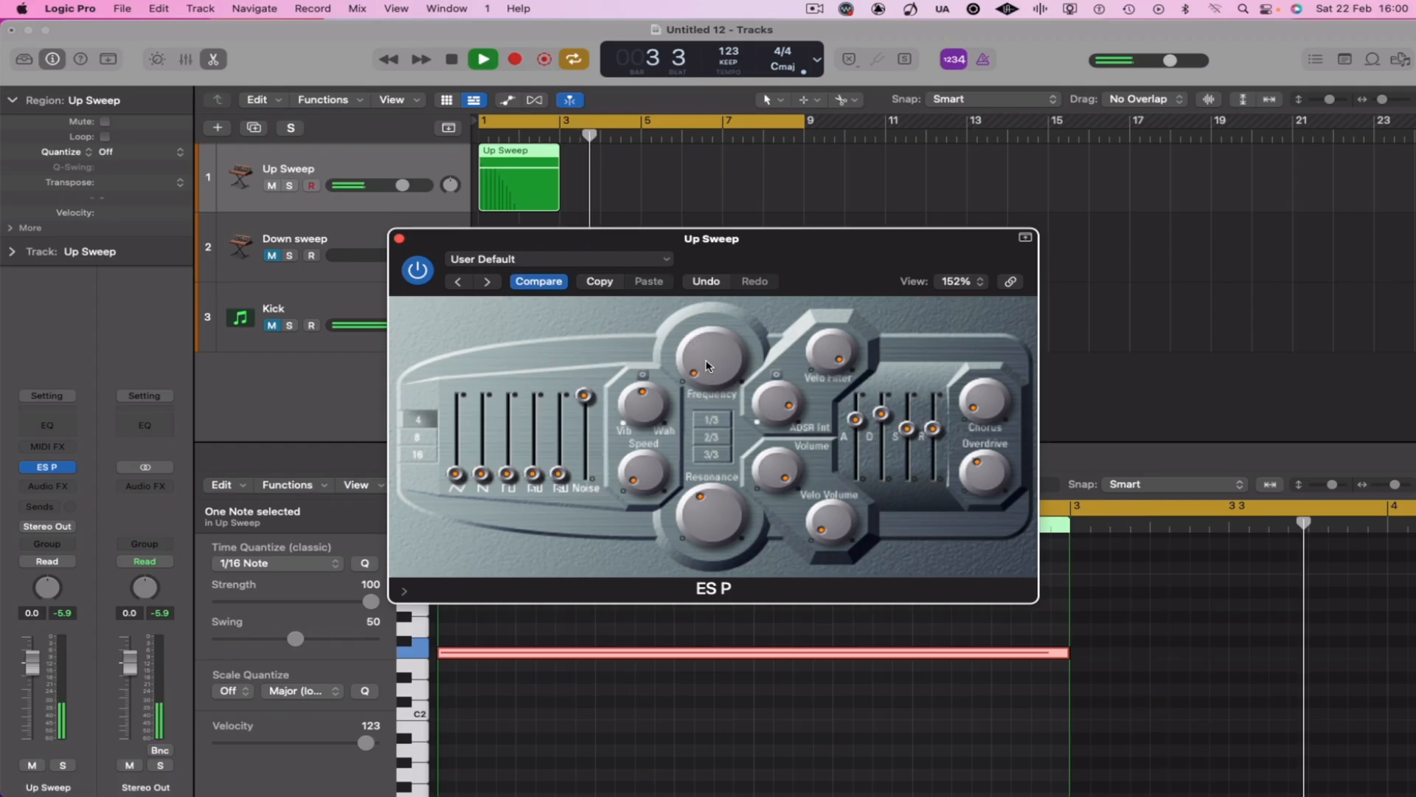
{"action": "key", "text": "space"}
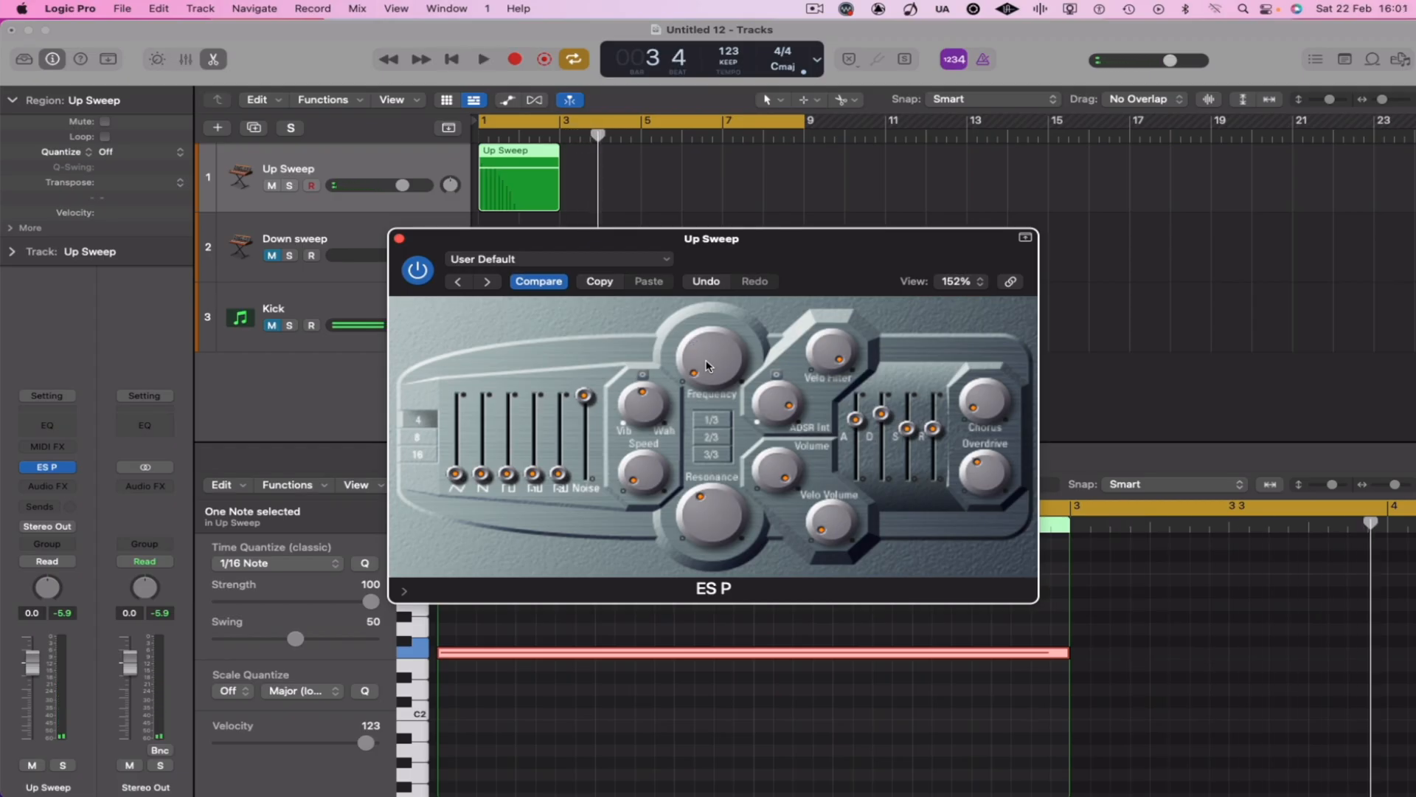
{"action": "key", "text": "space"}
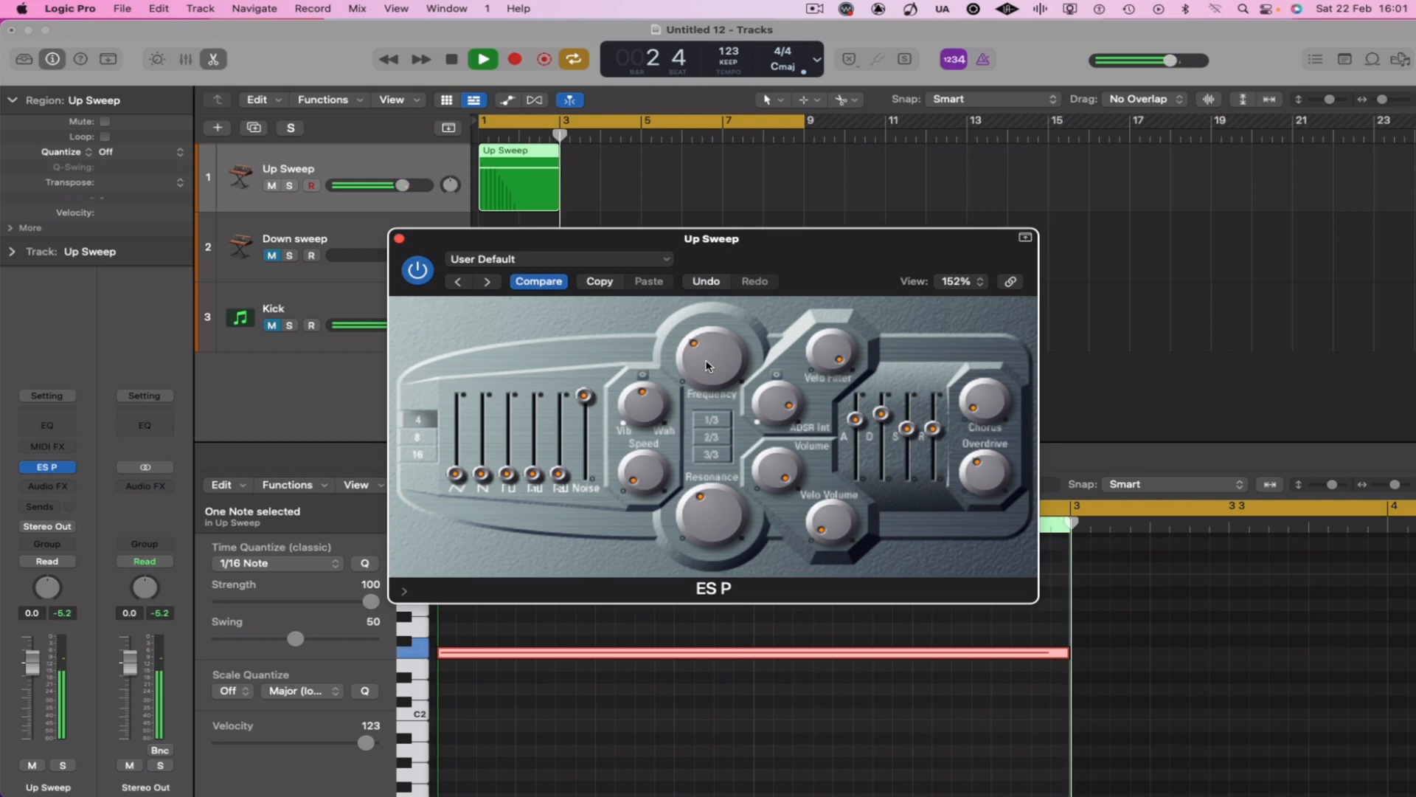
{"action": "key", "text": "space"}
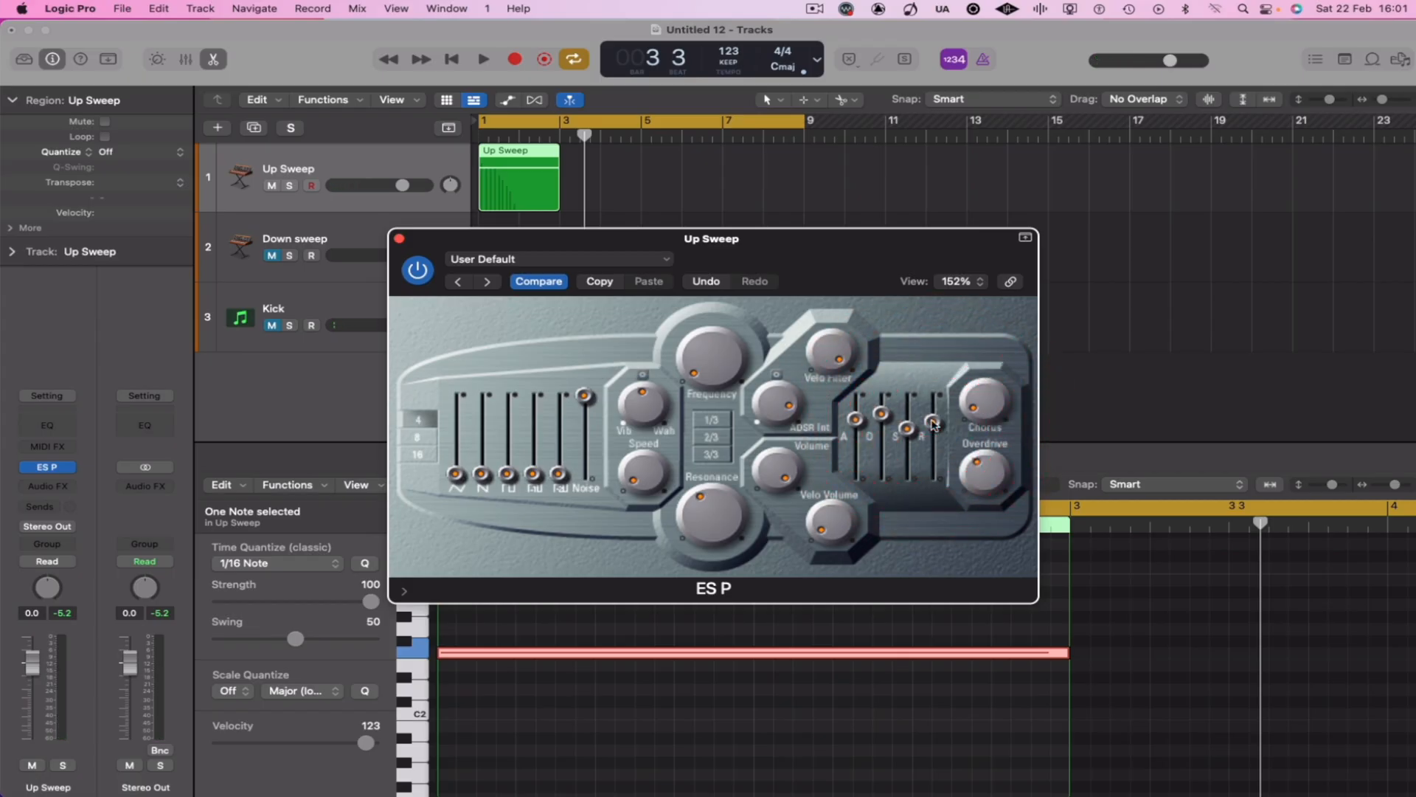
Raise the ES P Release slightly and play the sweep while moving the filter Frequency up and down
{"action": "mouse_move", "coordinate": [933, 422]}
{"action": "left_mouse_down"}
{"action": "mouse_move", "coordinate": [933, 405]}
{"action": "mouse_move", "coordinate": [934, 421]}
{"action": "left_mouse_up"}
{"action": "key", "text": "space"}
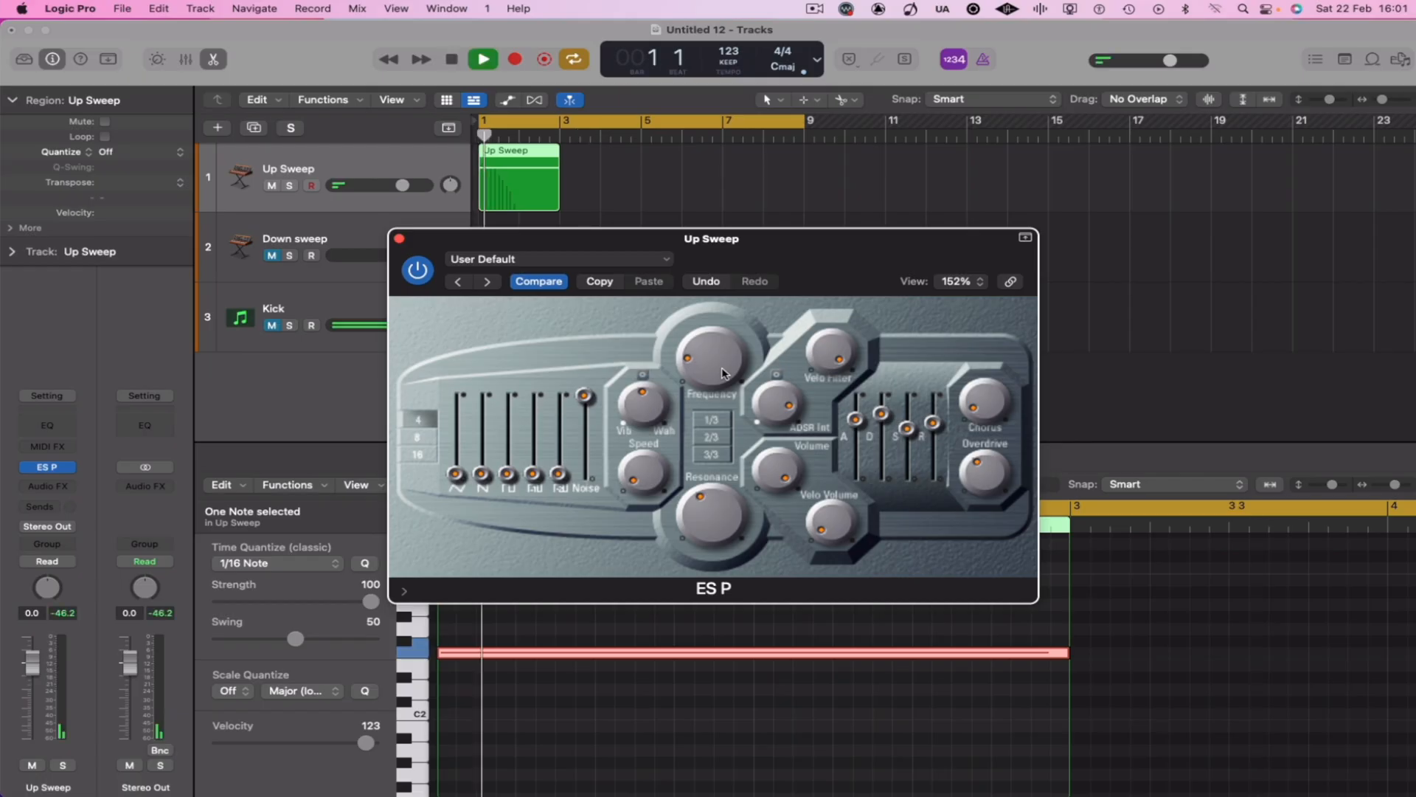
{"action": "left_click_drag", "start_coordinate": [723, 373], "coordinate": [723, 362]}
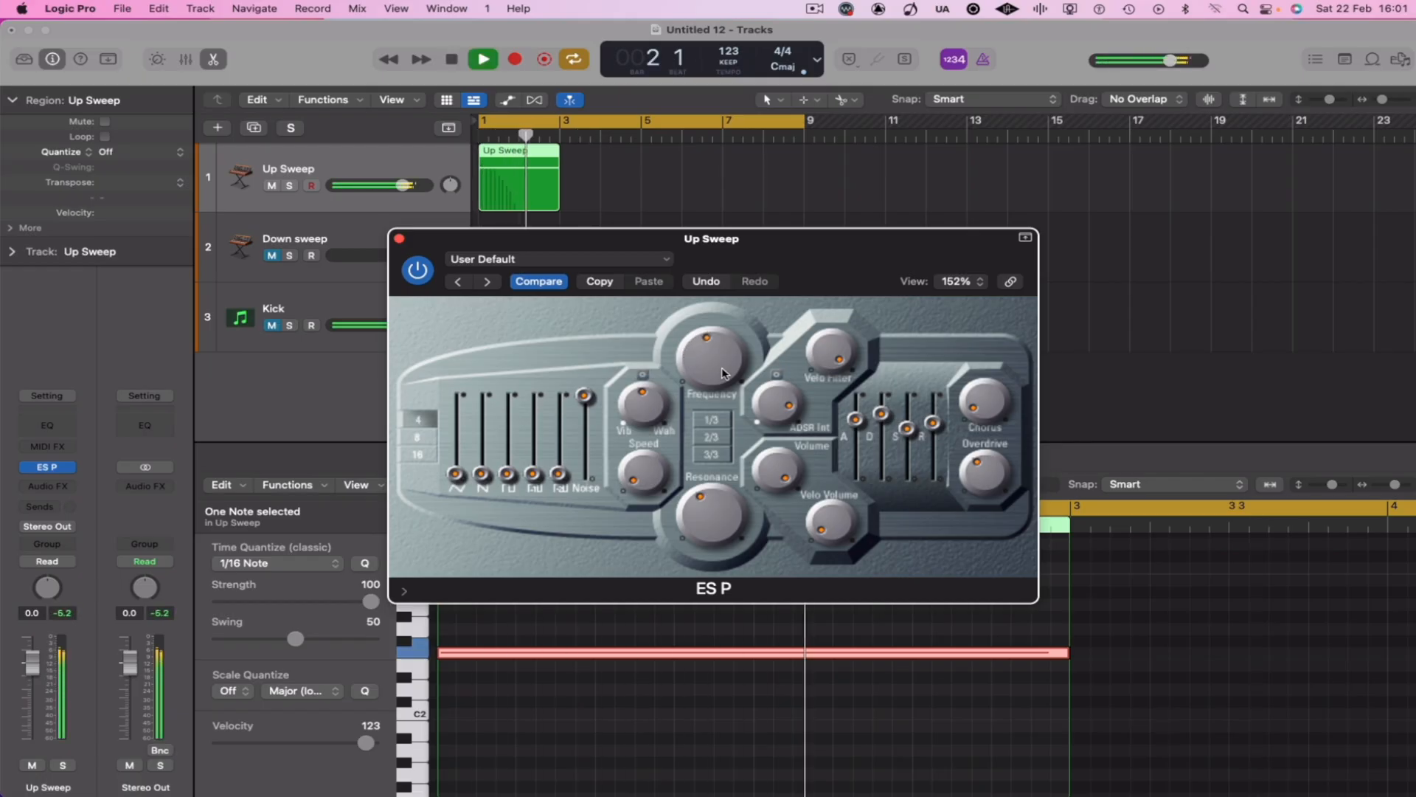
{"action": "left_click_drag", "start_coordinate": [723, 373], "coordinate": [723, 391]}
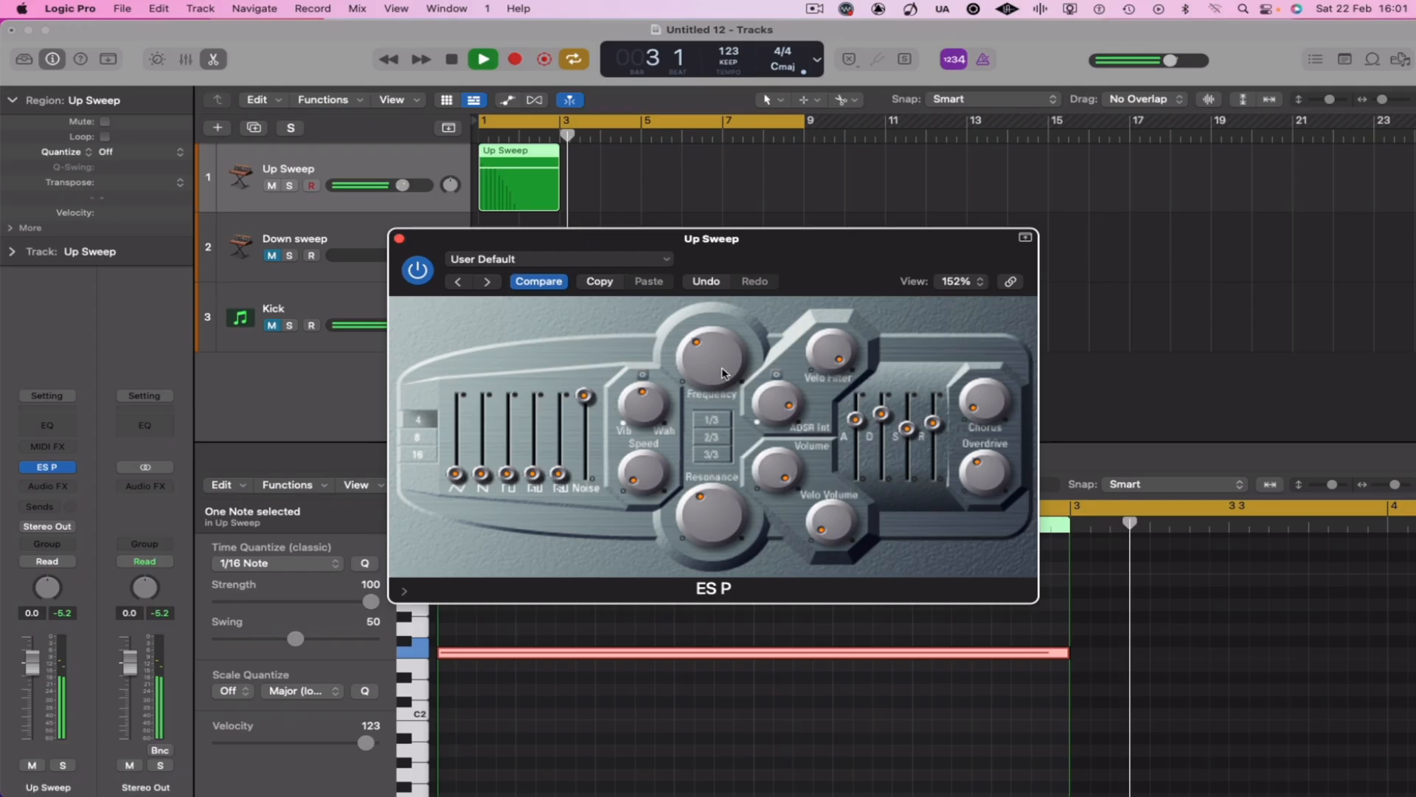
{"action": "key", "text": "space"}
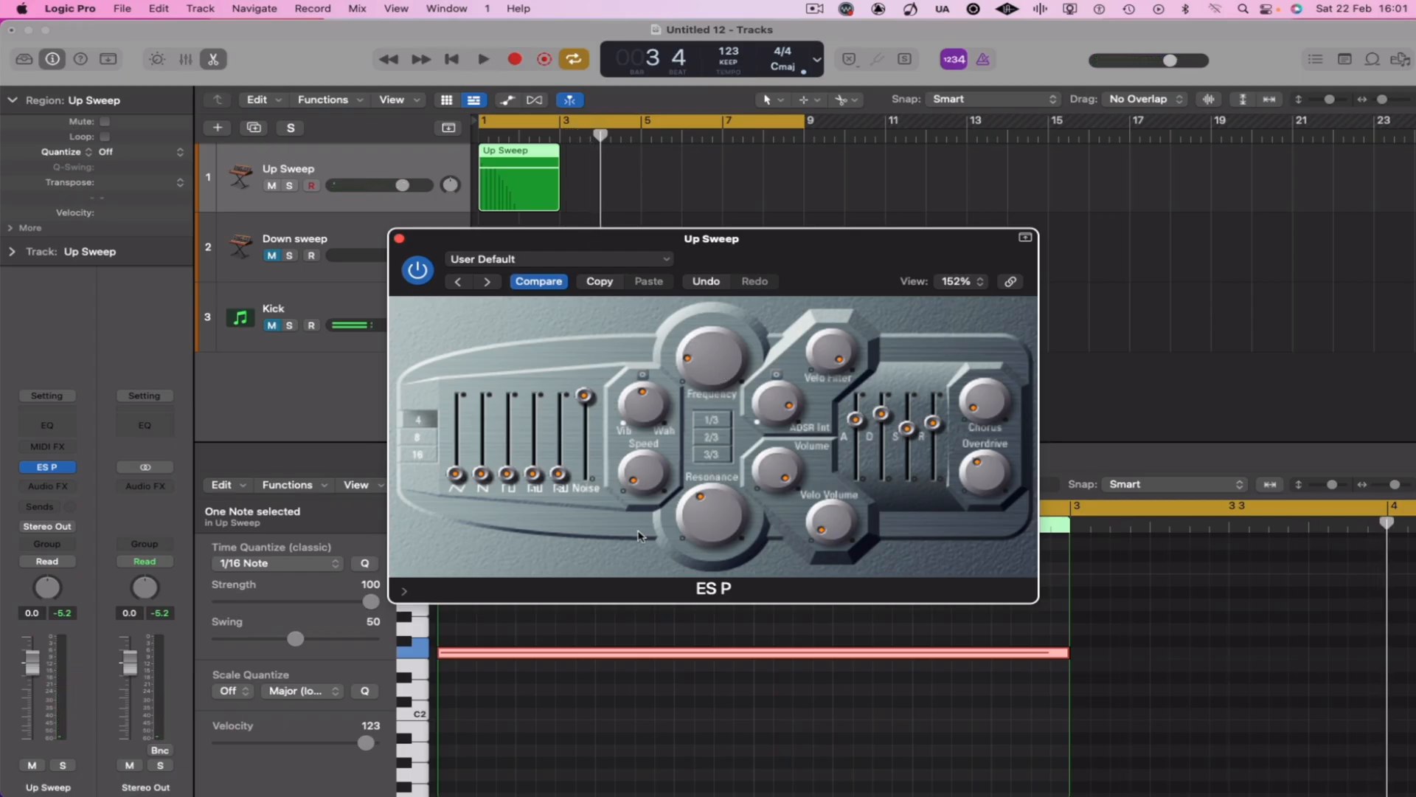
Vary the ES P Resonance while the sweep plays, leaving it slightly below its earlier setting
{"action": "left_click", "coordinate": [708, 526]}
{"action": "key", "text": "space"}
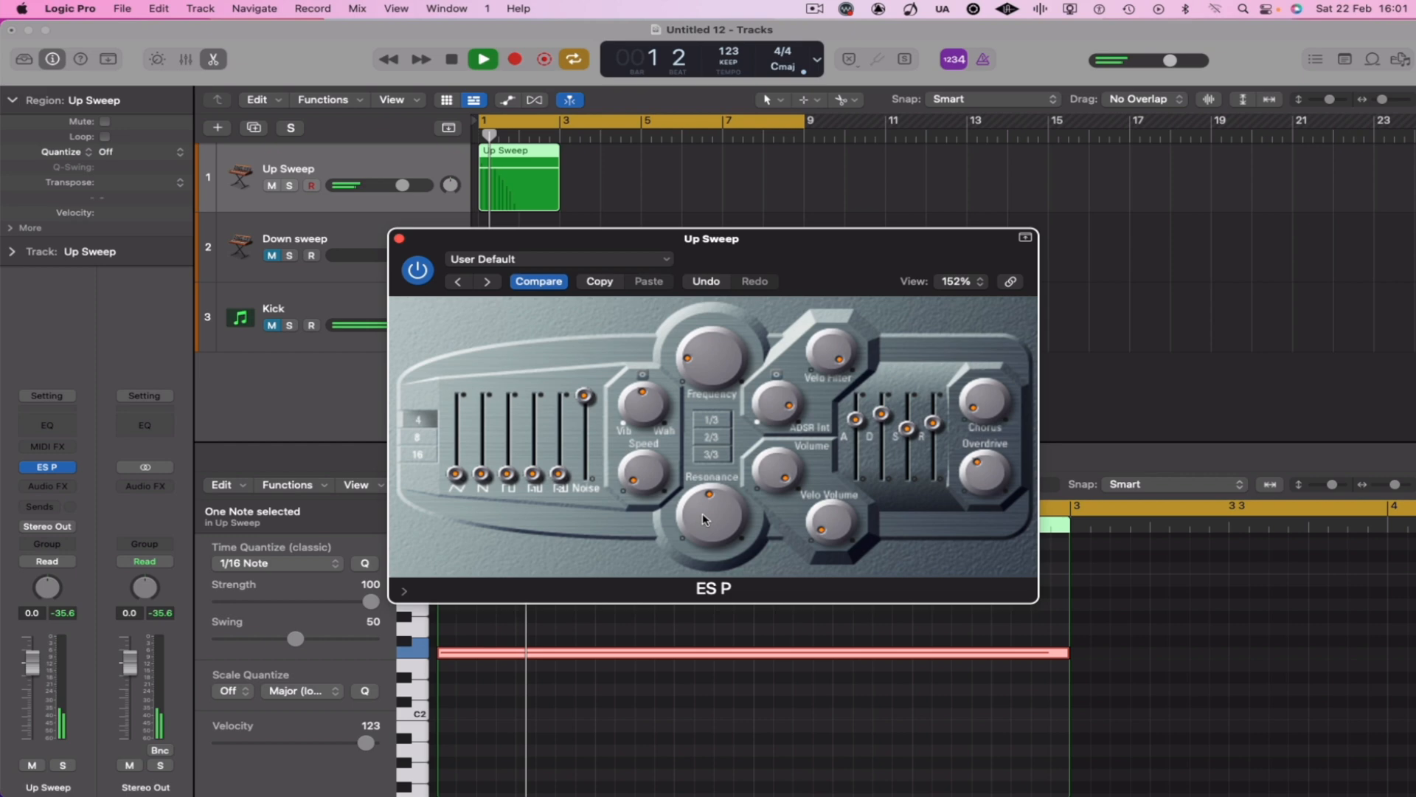
{"action": "scroll", "coordinate": [703, 520], "scroll_direction": "down", "scroll_amount": 1}
{"action": "scroll", "coordinate": [703, 512], "scroll_direction": "down", "scroll_amount": 1}
{"action": "key", "text": "space"}
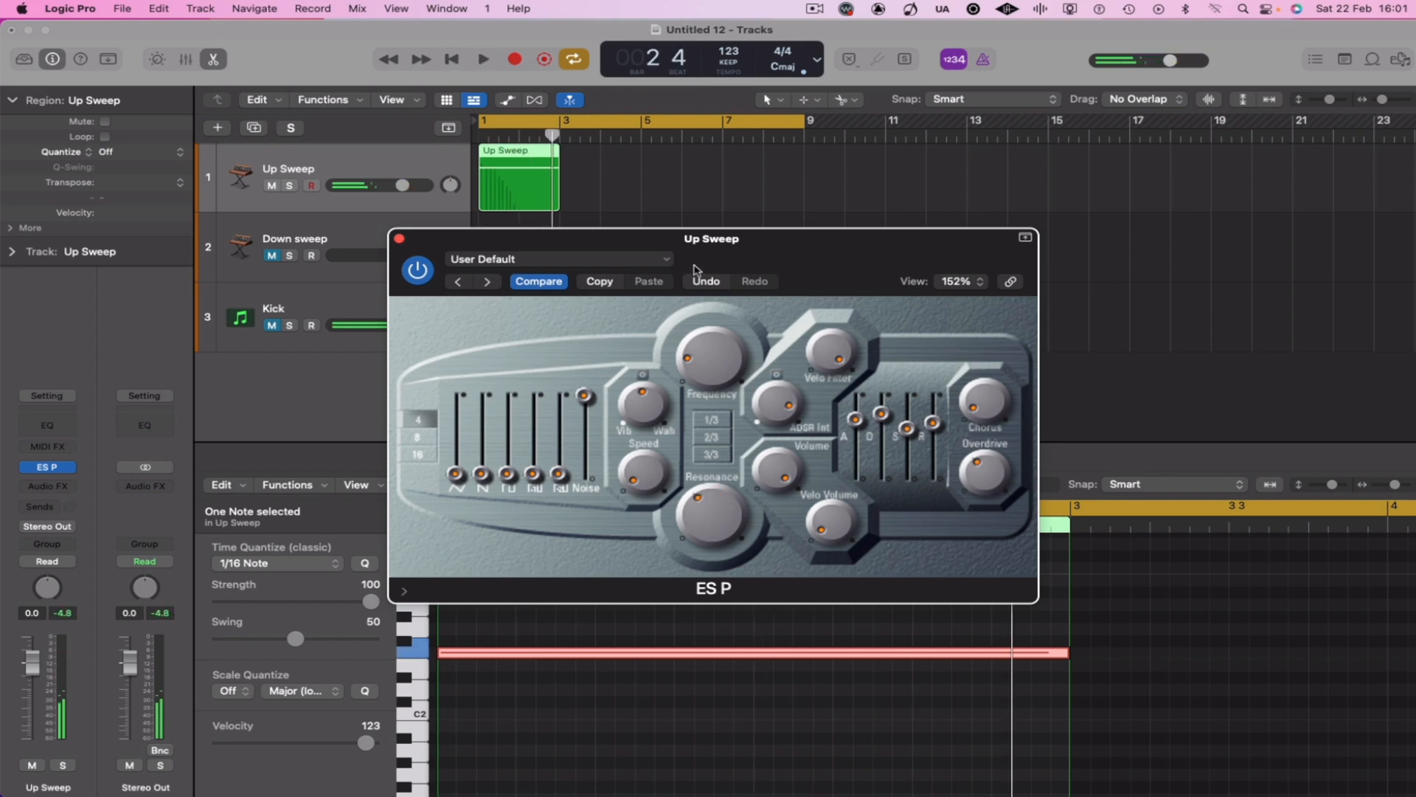
Set the Up Sweep track's automation mode to Latch and record a rise and fall of the ES P filter Frequency during playback
{"action": "left_click", "coordinate": [709, 364]}
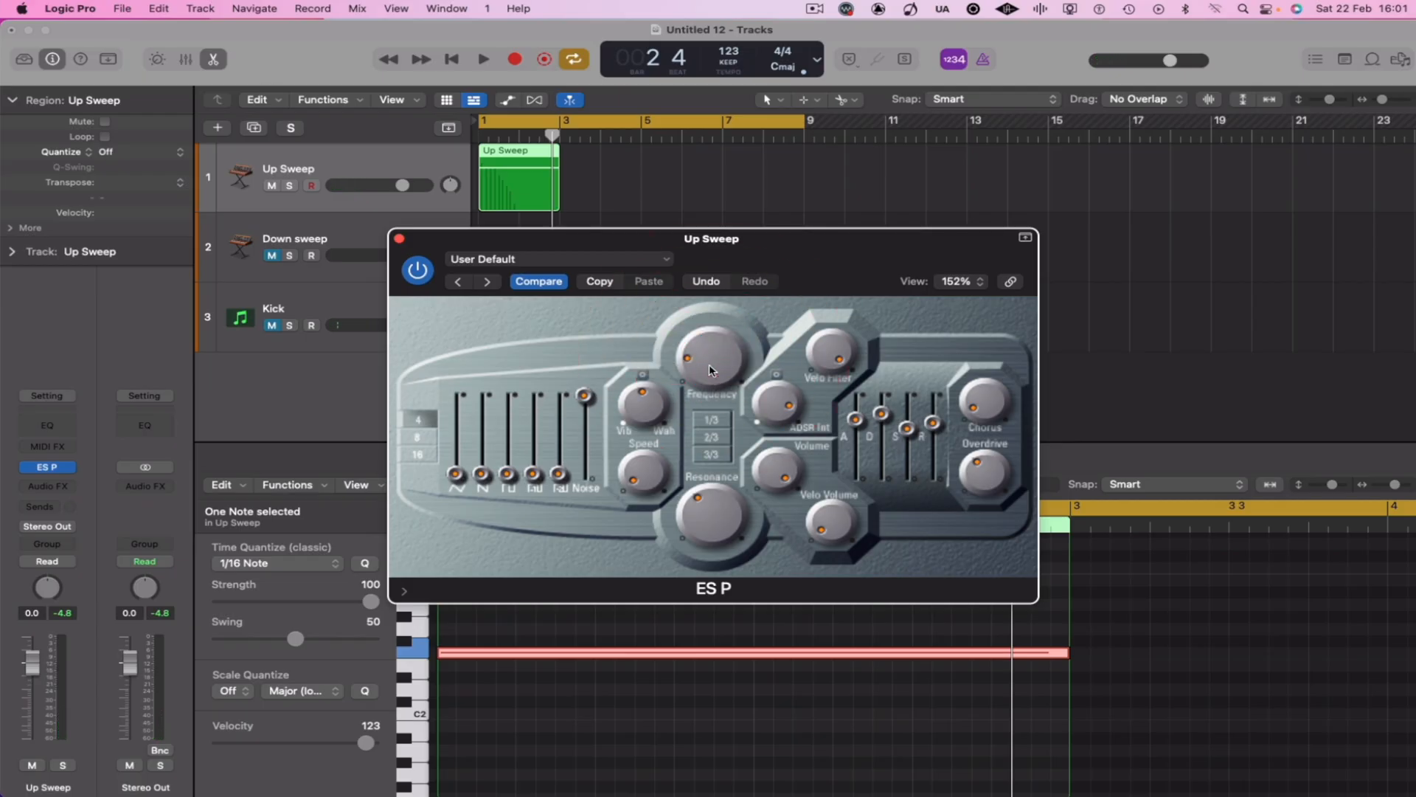
{"action": "key", "text": "ctrl+shift+super+l"}
{"action": "key", "text": "space"}
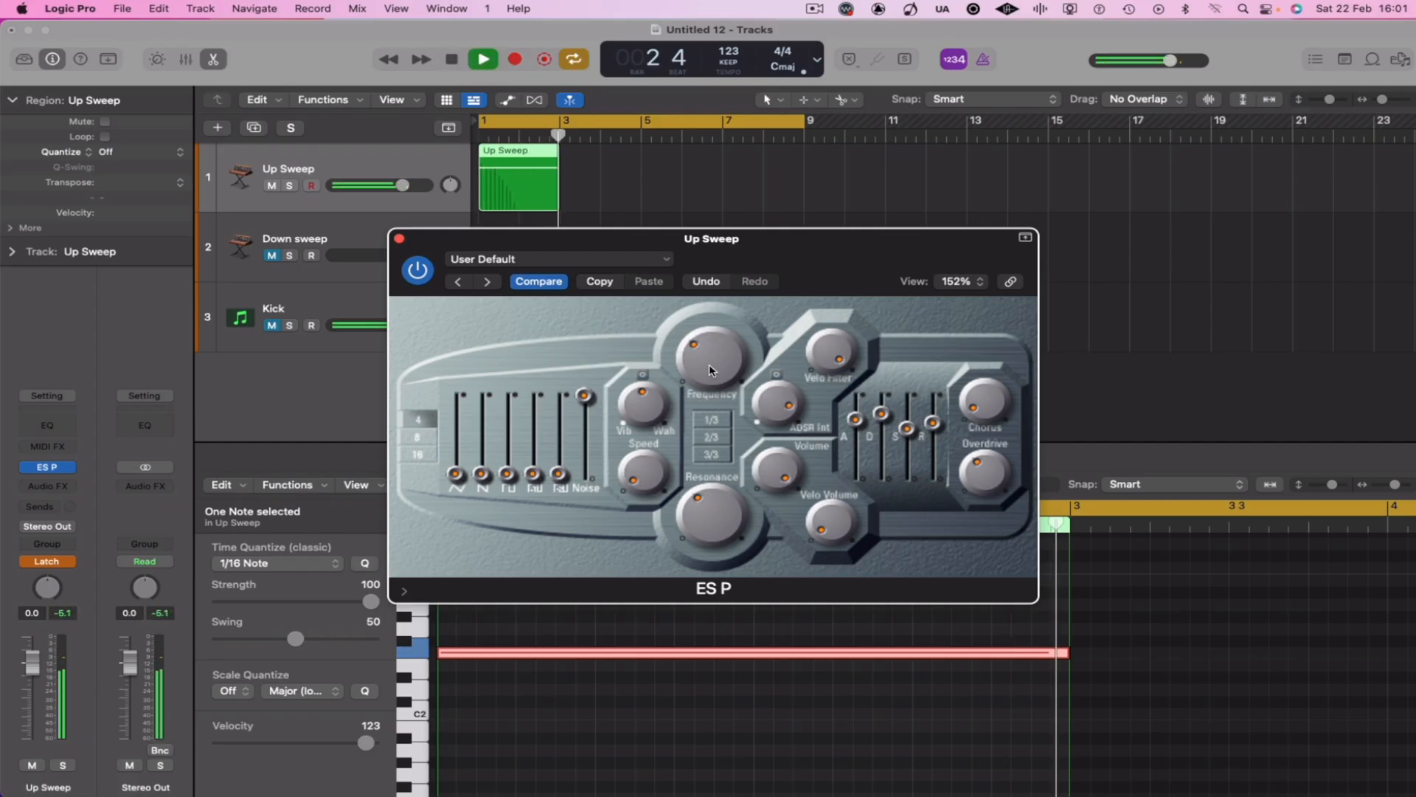
{"action": "key", "text": "space"}
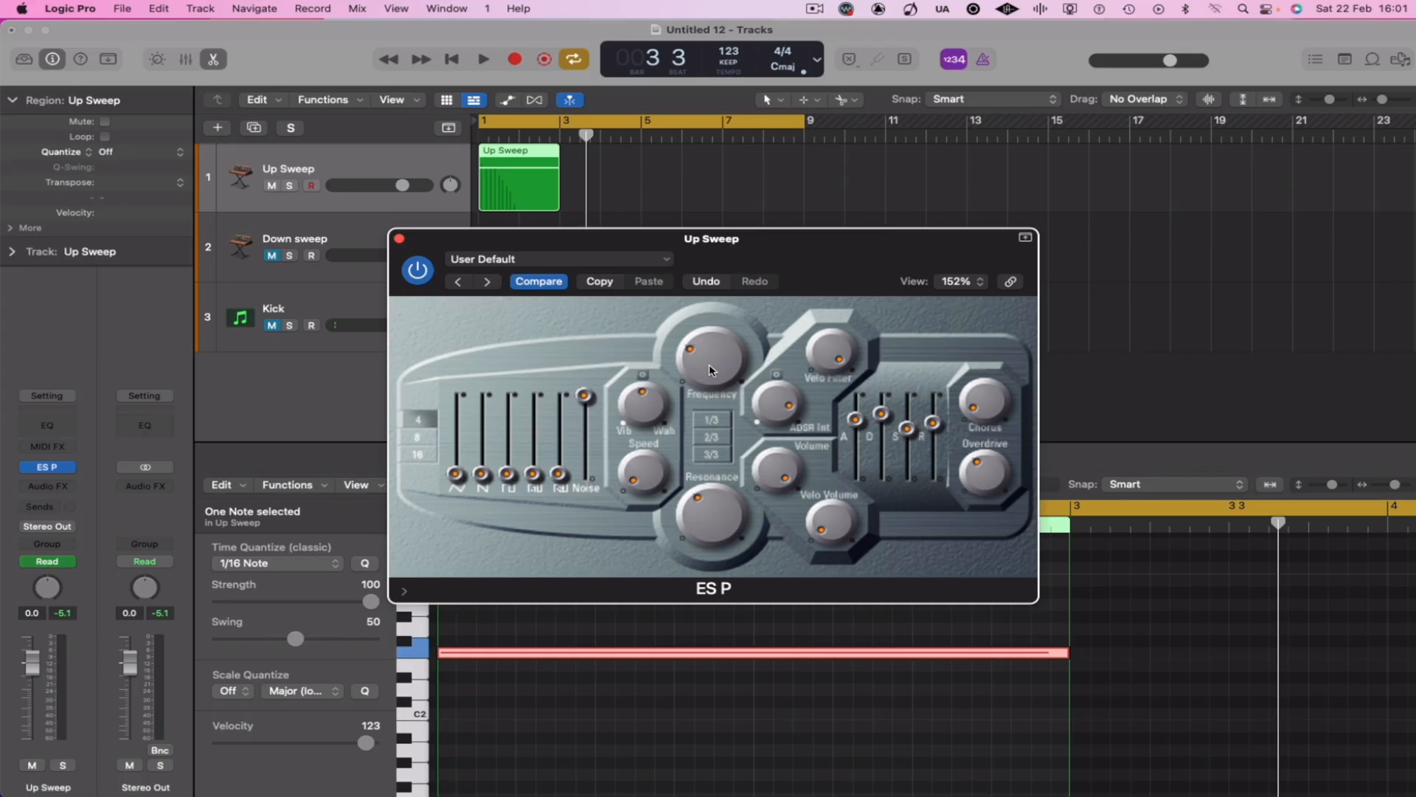
Close the ES P window and the Piano Roll, and show the recorded Cutoff automation on the Up Sweep region
{"action": "left_click", "coordinate": [399, 238]}
{"action": "key", "text": "e"}
{"action": "key", "text": "a"}
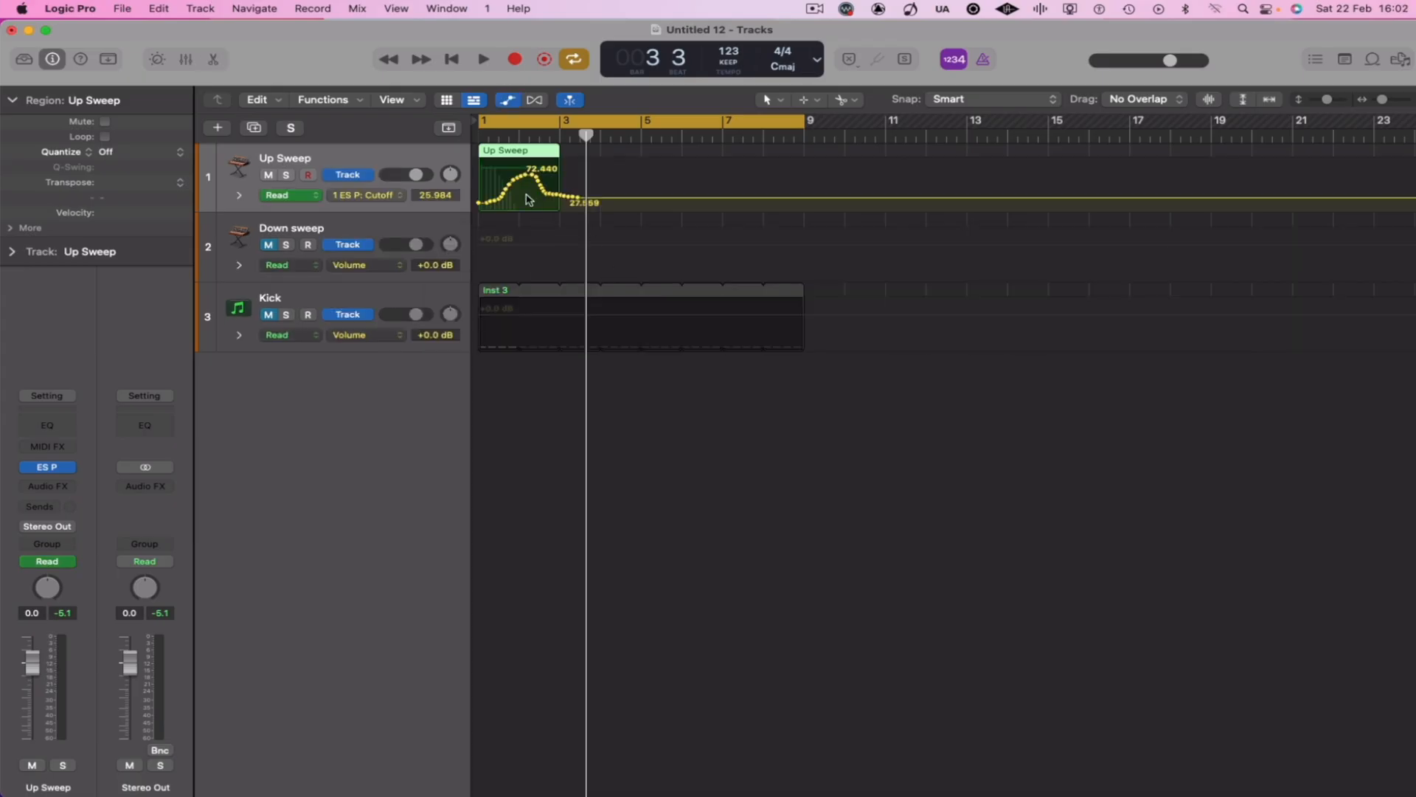
{"action": "left_click_drag", "start_coordinate": [612, 235], "coordinate": [448, 163]}
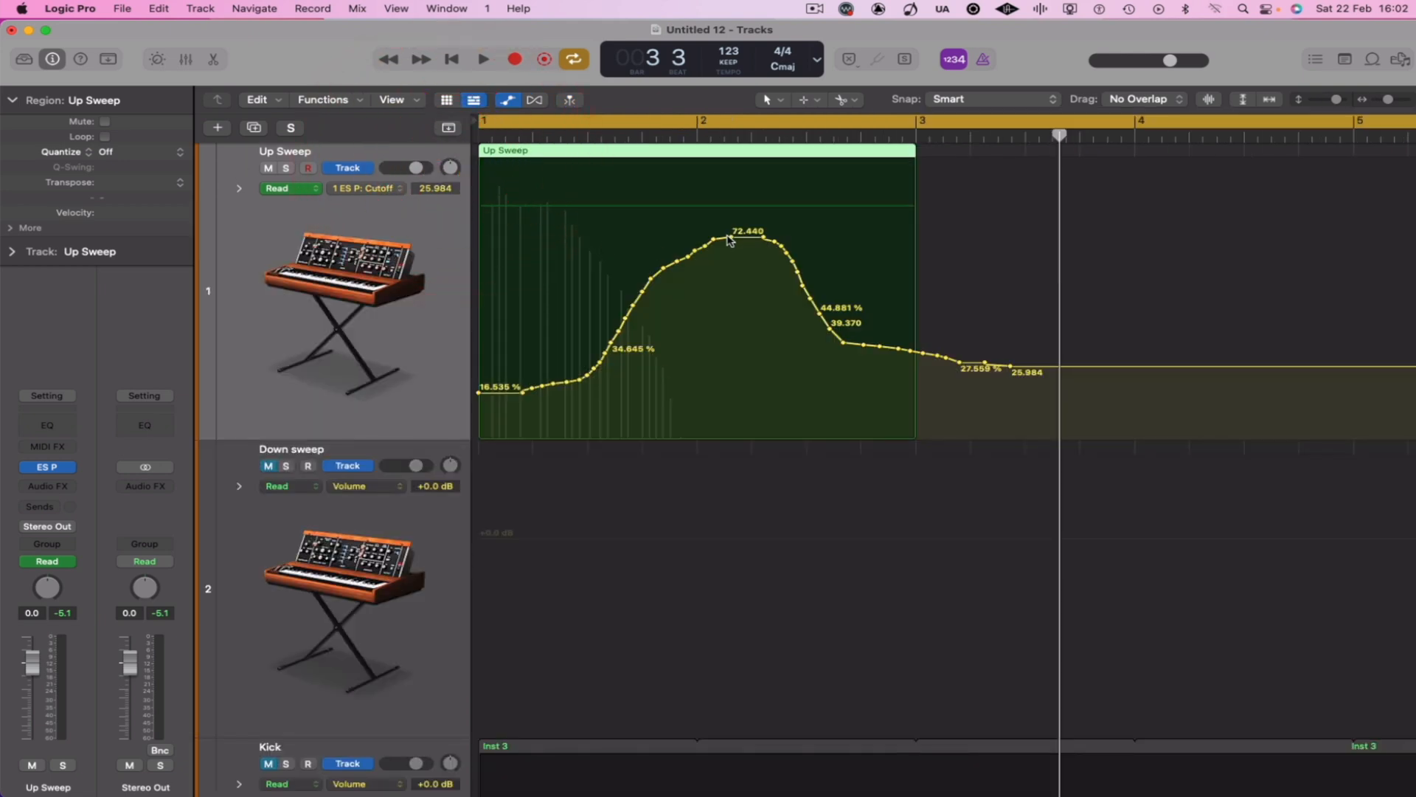
Reshape the Cutoff automation into straight ramps from 10.236 % at bar 1 to 92.913 % at bar 2 and down to 8.661 % just before bar 3
{"action": "left_click_drag", "start_coordinate": [734, 239], "coordinate": [700, 180]}
{"action": "left_click_drag", "start_coordinate": [694, 253], "coordinate": [409, 413]}
{"action": "left_click_drag", "start_coordinate": [772, 245], "coordinate": [912, 414]}
{"action": "left_click", "coordinate": [827, 310]}
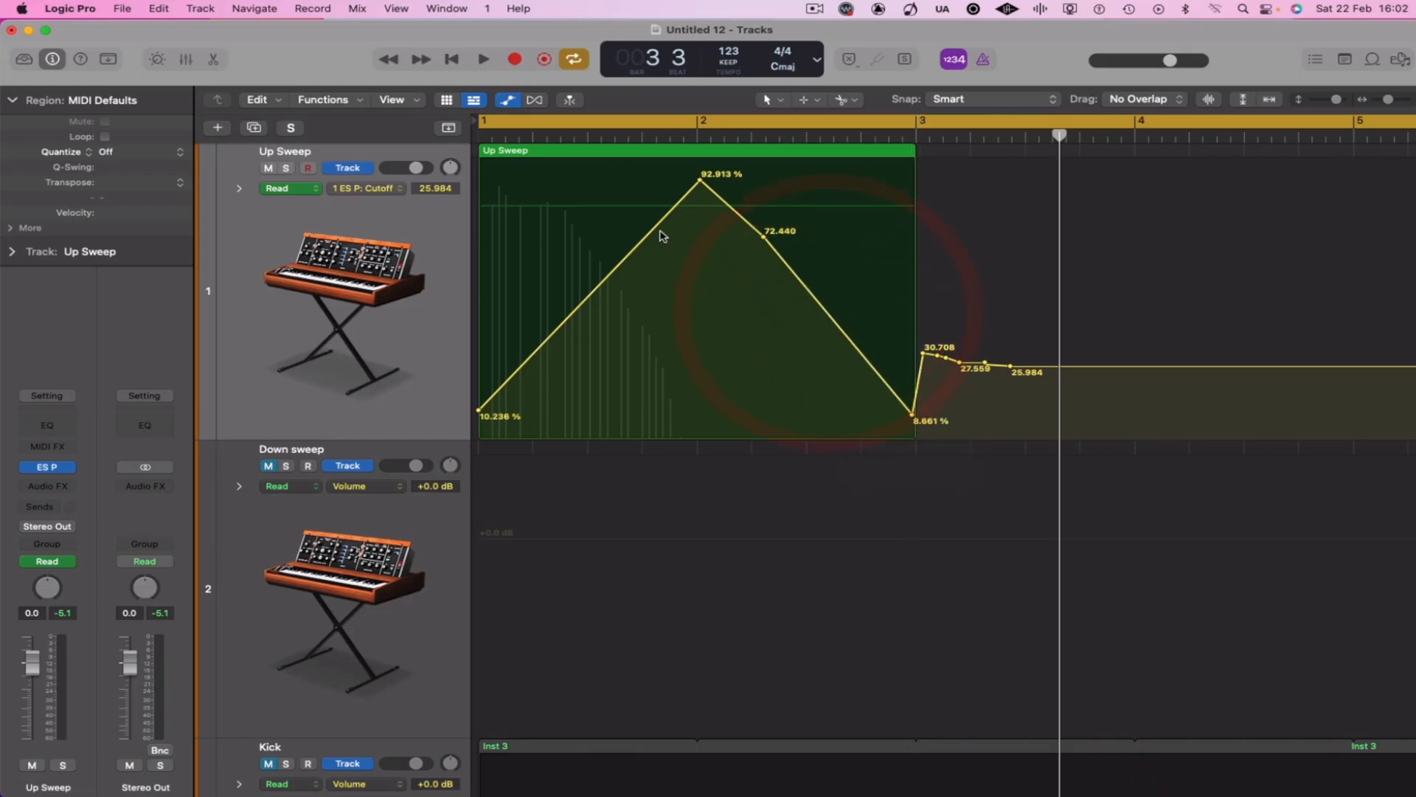
{"action": "left_click", "coordinate": [766, 240]}
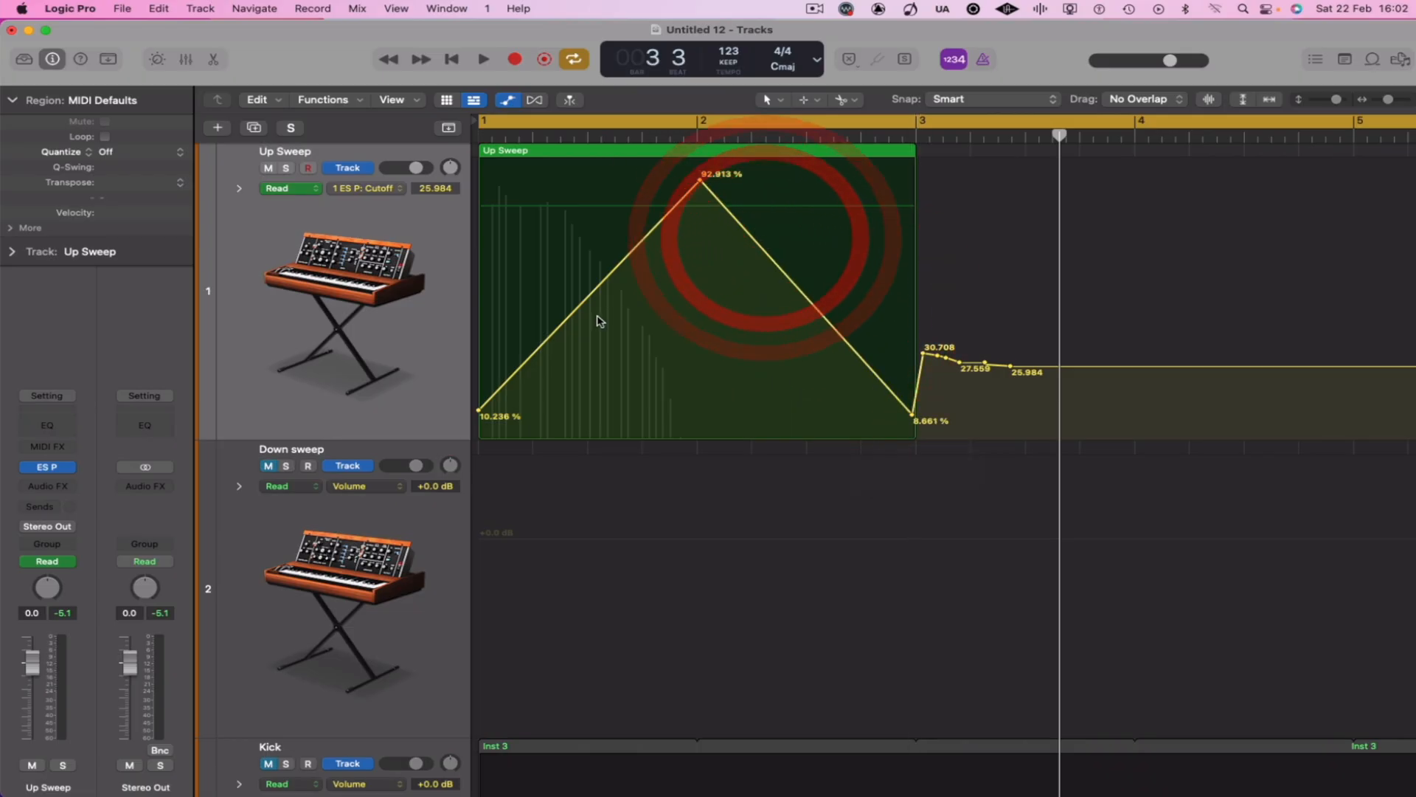
Bend the rising Cutoff ramp downward and the falling ramp outward with the Automation Curve Tool, and play the result
{"action": "key", "text": "t"}
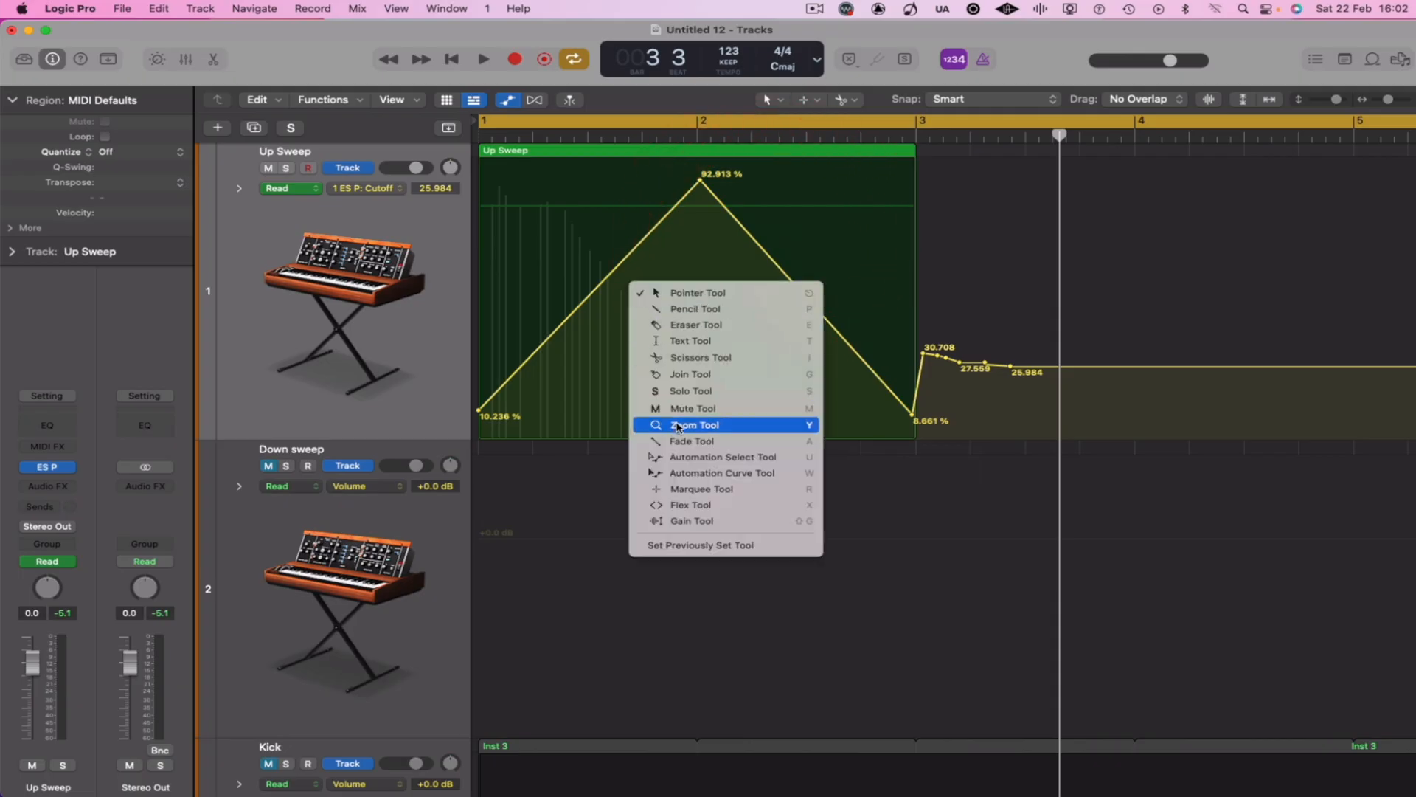
{"action": "left_click", "coordinate": [698, 475]}
{"action": "left_click_drag", "start_coordinate": [585, 316], "coordinate": [618, 385]}
{"action": "scroll", "coordinate": [812, 322], "scroll_direction": "down", "scroll_amount": 1}
{"action": "left_click_drag", "start_coordinate": [812, 322], "coordinate": [837, 251]}
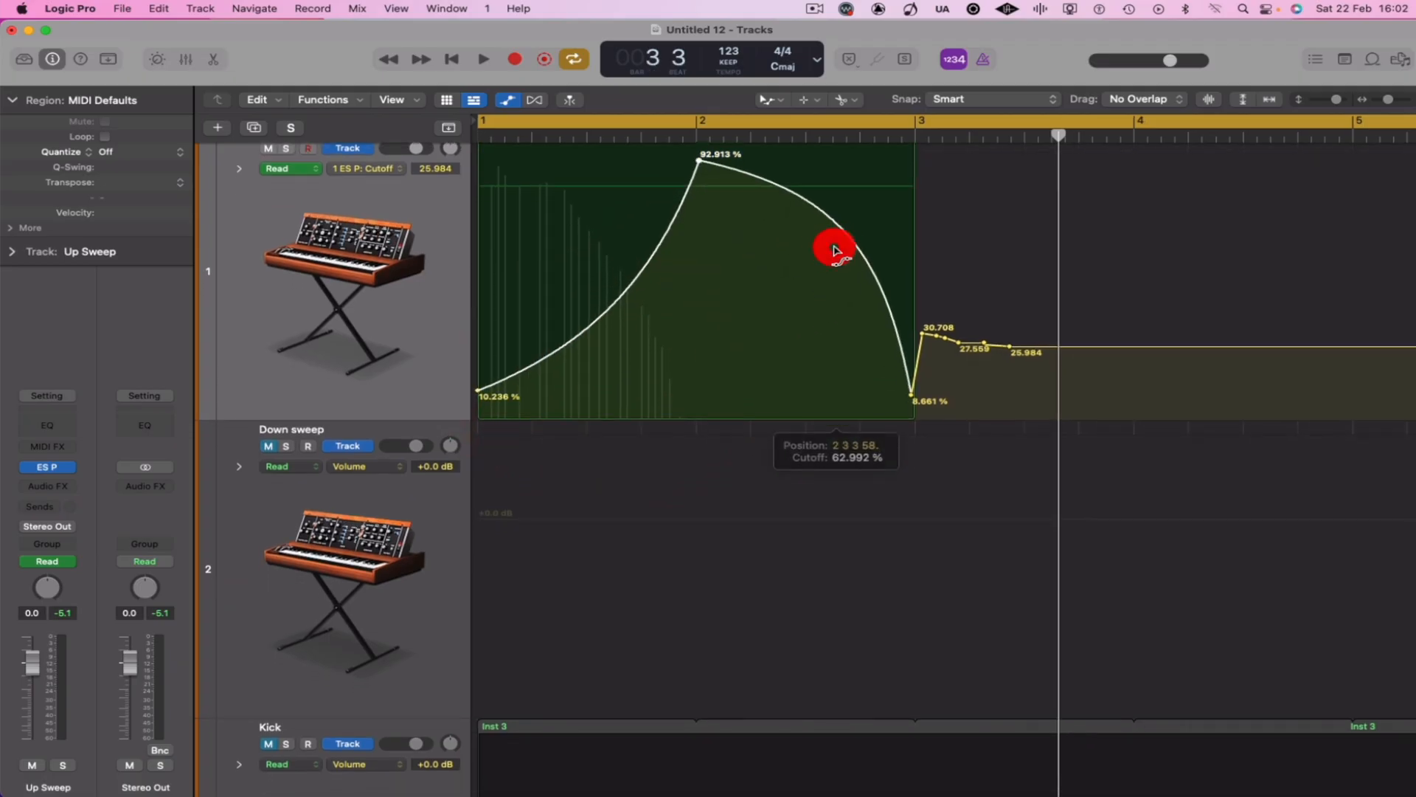
{"action": "key", "text": "space"}
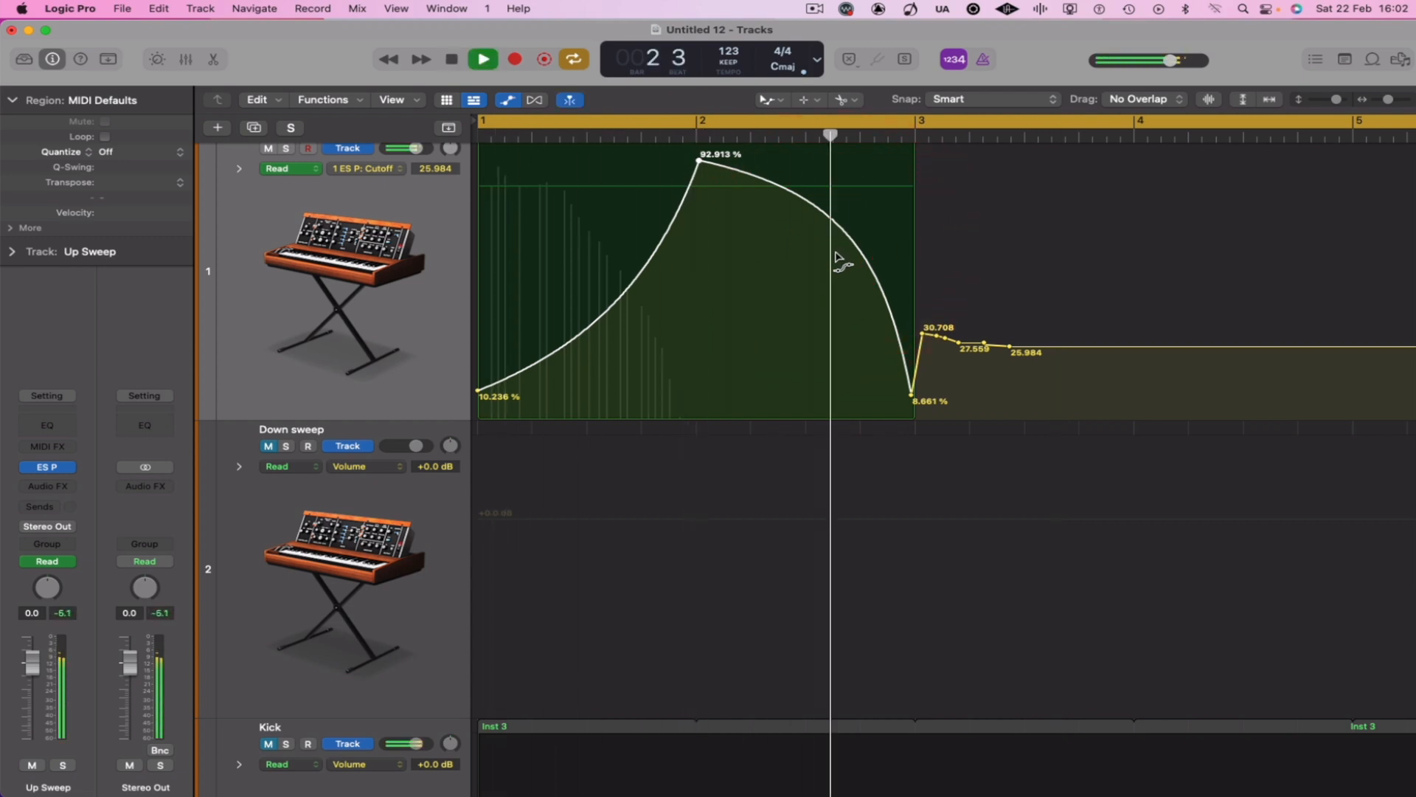
{"action": "key", "text": "space"}
With the Pointer Tool, remove the leftover Cutoff points after the peak, extend the fall to 0 % at bar 4, and play from the start
{"action": "key", "text": "t"}
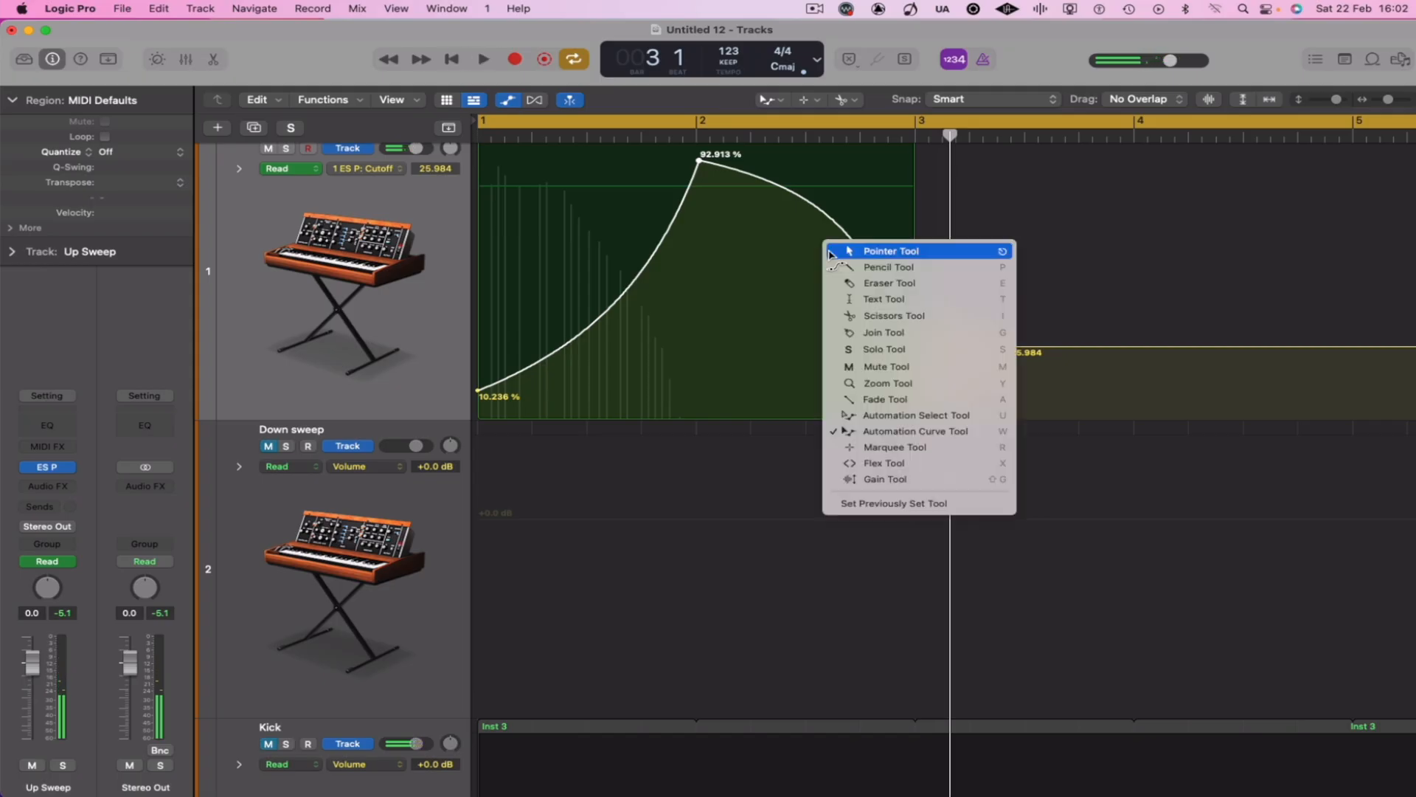
{"action": "left_click", "coordinate": [832, 251]}
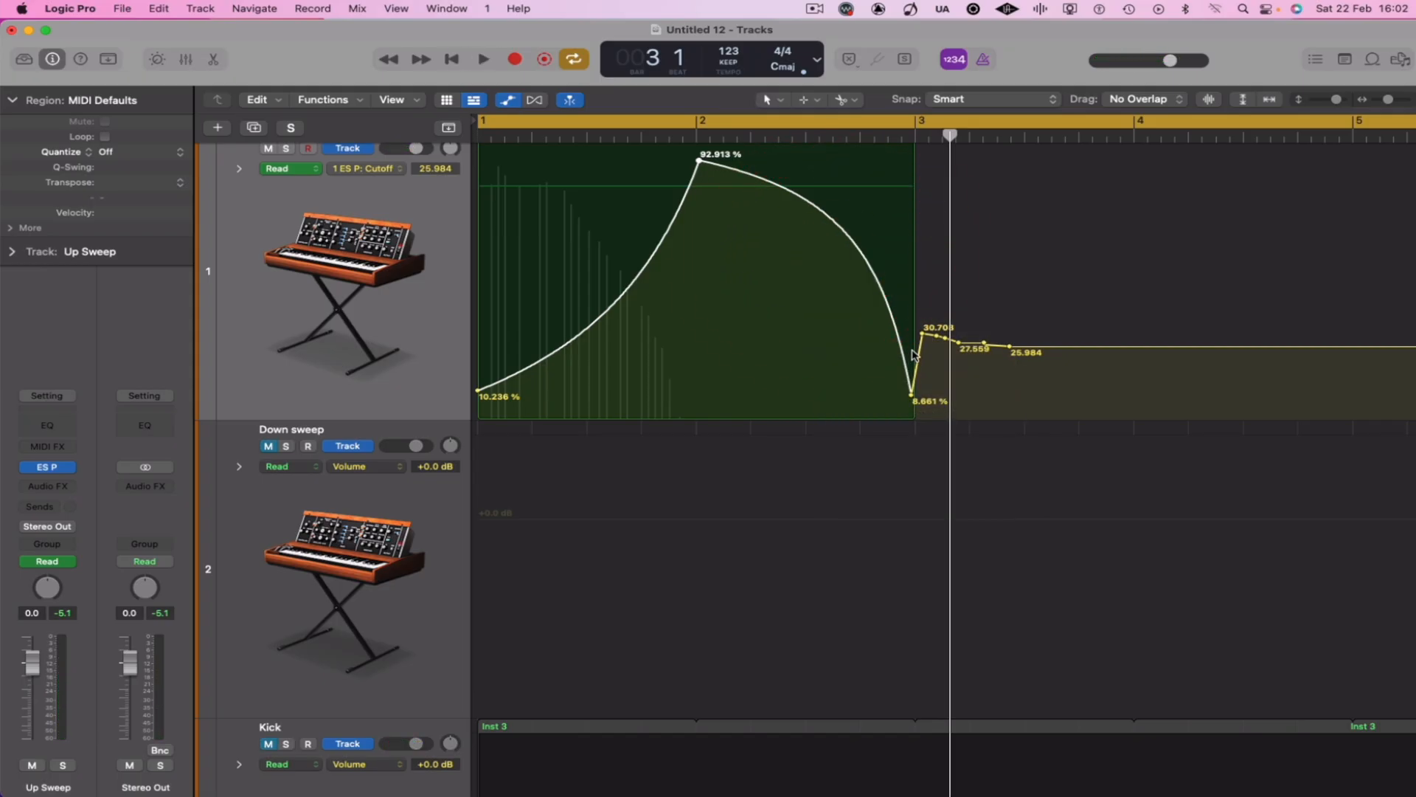
{"action": "left_click", "coordinate": [912, 398]}
{"action": "mouse_move", "coordinate": [923, 336]}
{"action": "left_mouse_down"}
{"action": "mouse_move", "coordinate": [932, 363]}
{"action": "mouse_move", "coordinate": [998, 408]}
{"action": "mouse_move", "coordinate": [1106, 418]}
{"action": "left_mouse_up"}
{"action": "mouse_move", "coordinate": [1111, 504]}
{"action": "left_mouse_down"}
{"action": "mouse_move", "coordinate": [1158, 509]}
{"action": "mouse_move", "coordinate": [1134, 514]}
{"action": "left_mouse_up"}
{"action": "left_click", "coordinate": [887, 357]}
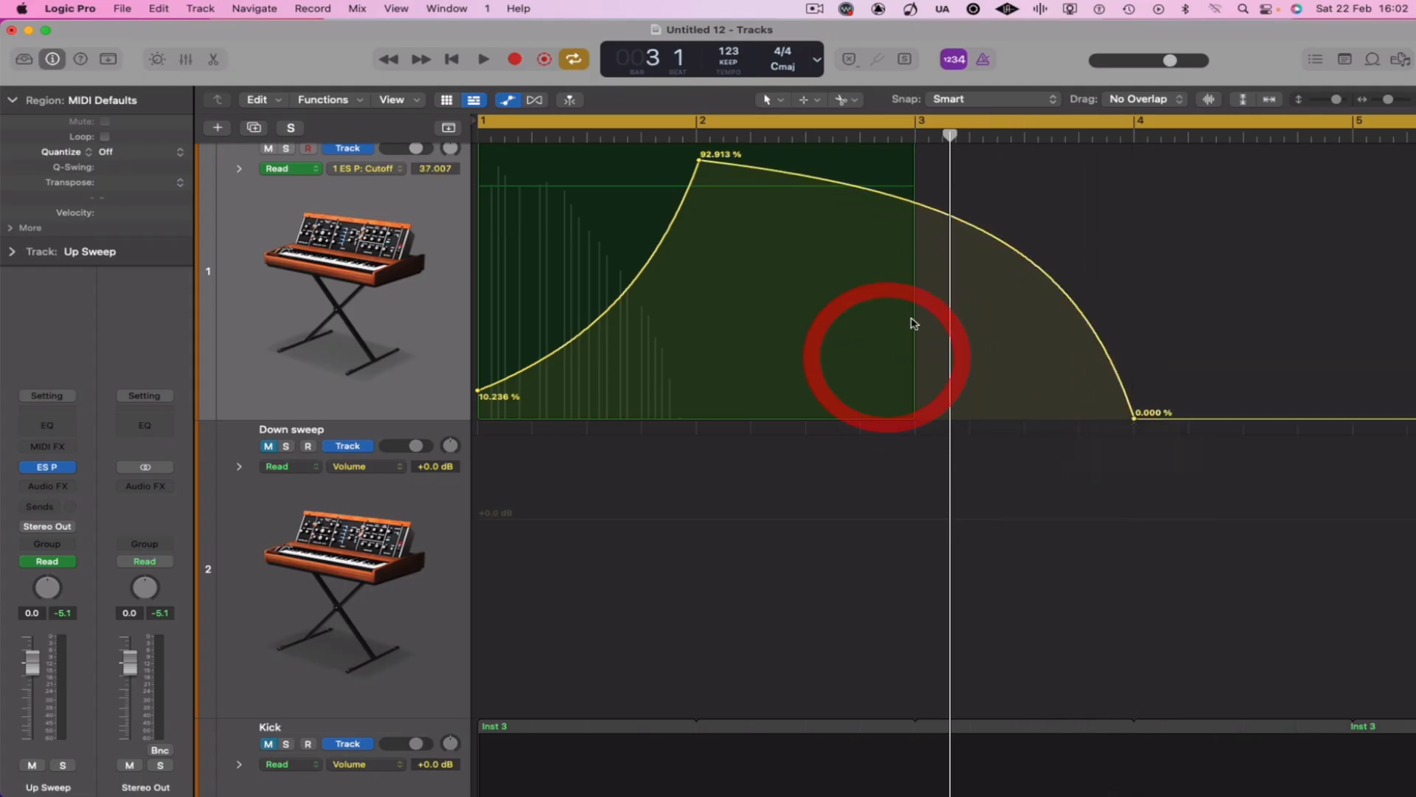
{"action": "key", "text": "Return"}
{"action": "key", "text": "space"}
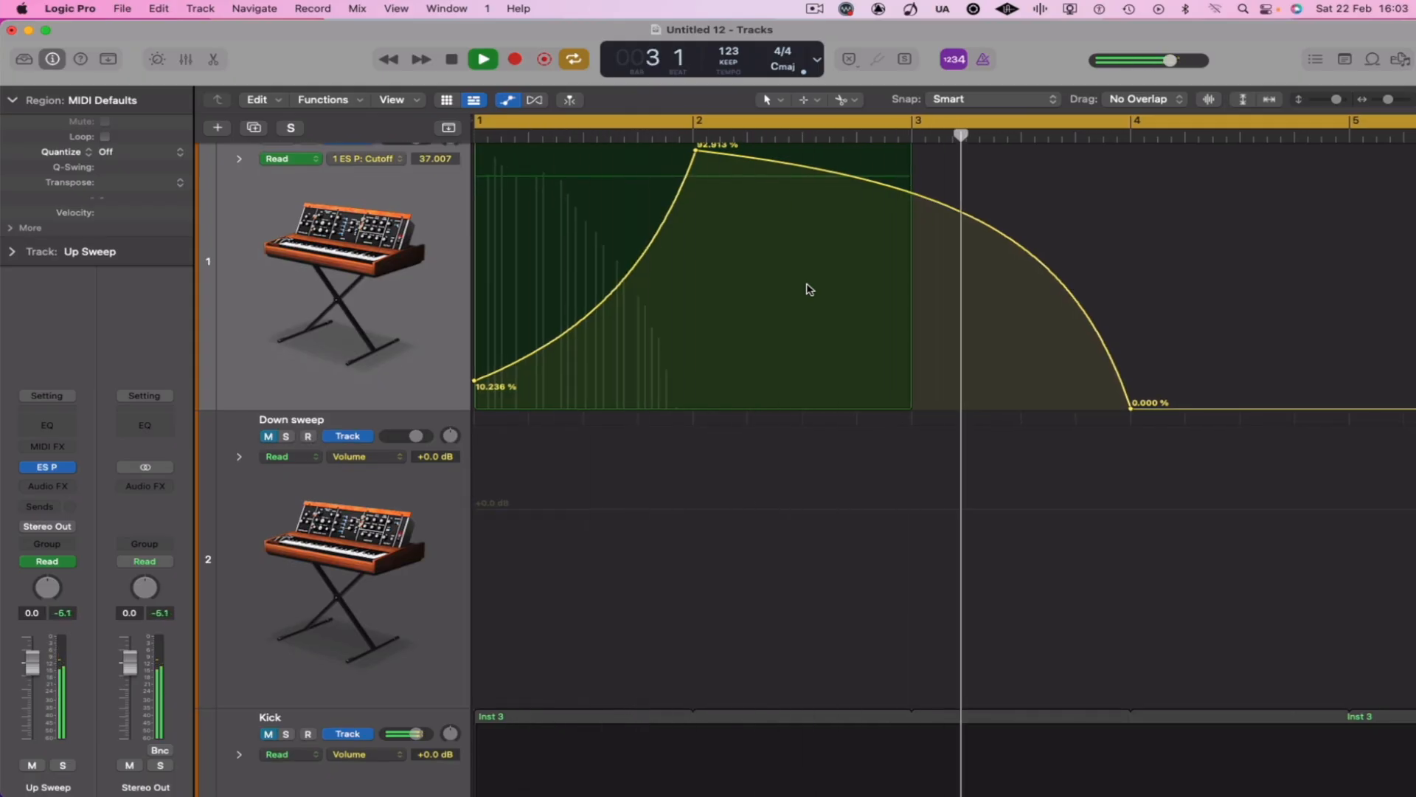
Stop playback, bend the falling Cutoff ramp inward with the Automation Curve Tool, and return to the Pointer Tool
{"action": "key", "text": "space"}
{"action": "scroll", "coordinate": [753, 250], "scroll_direction": "down", "scroll_amount": 1}
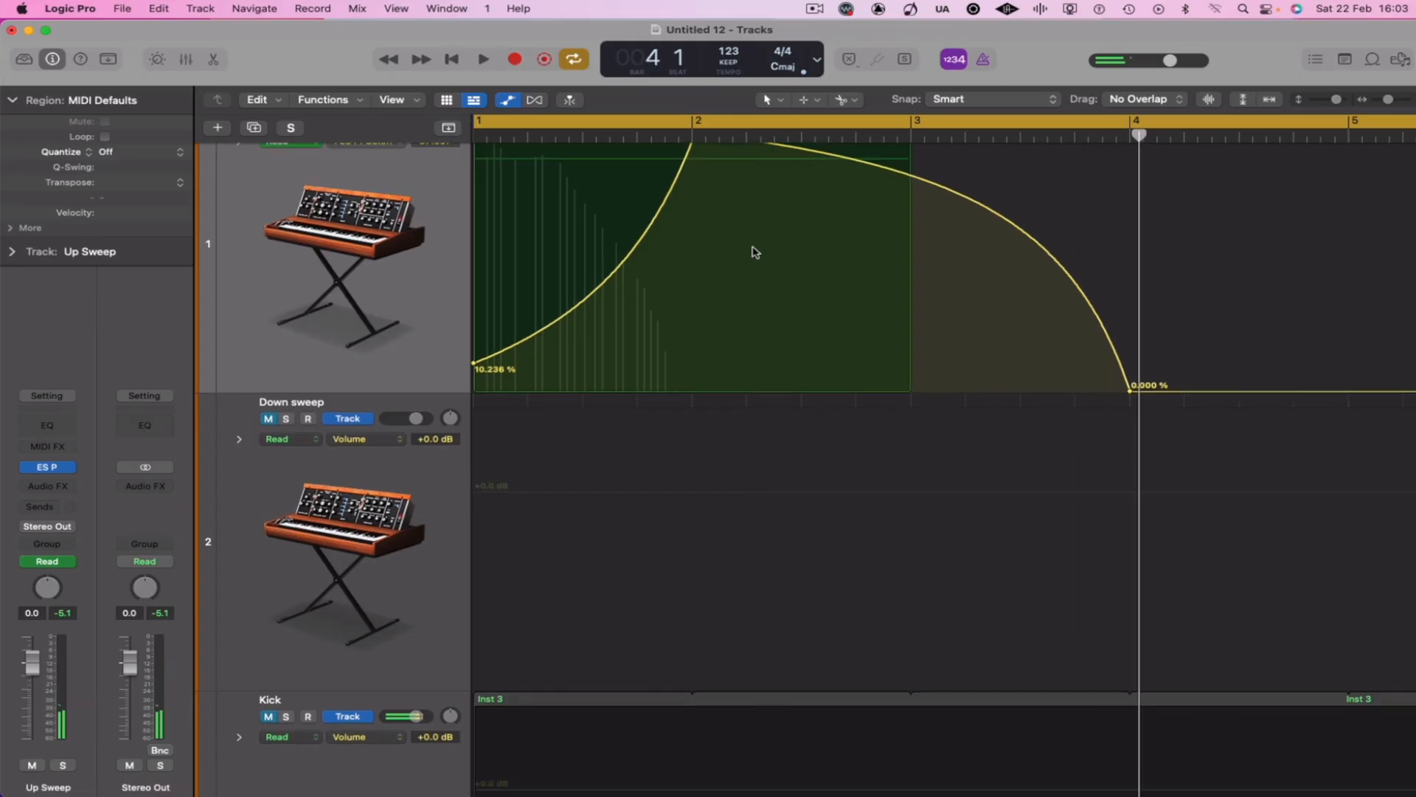
{"action": "scroll", "coordinate": [966, 284], "scroll_direction": "up", "scroll_amount": 2}
{"action": "key", "text": "t"}
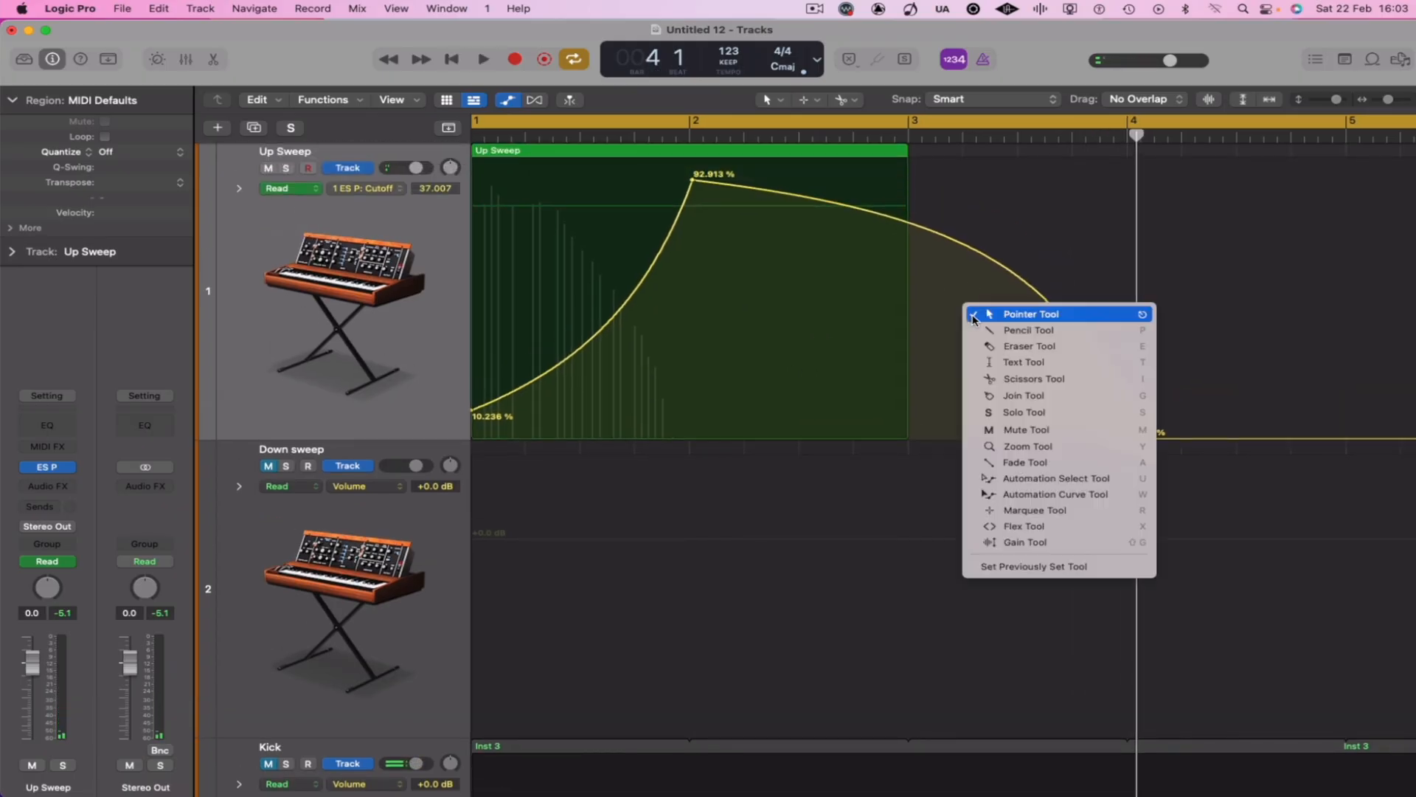
{"action": "left_click", "coordinate": [1003, 495]}
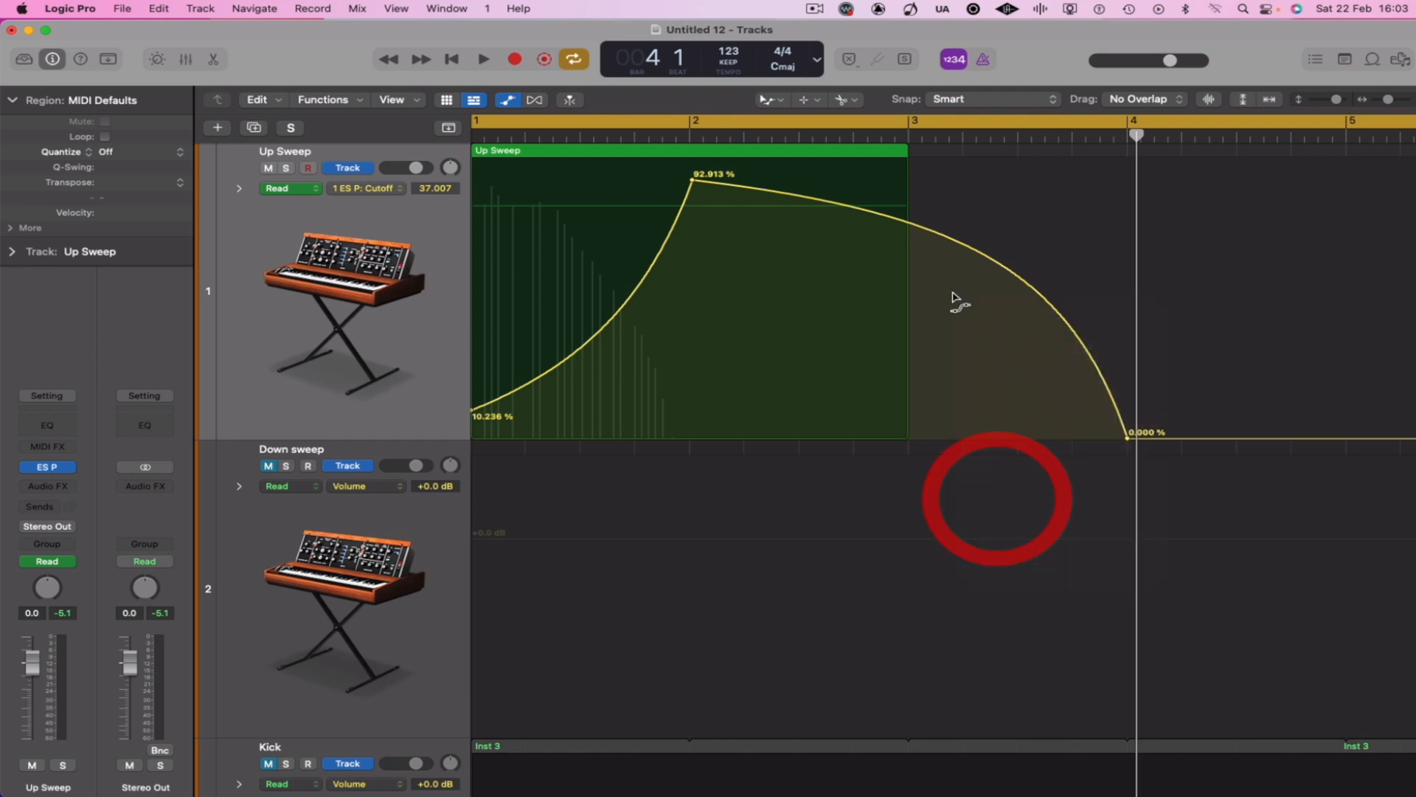
{"action": "left_click_drag", "start_coordinate": [968, 246], "coordinate": [889, 333]}
{"action": "key", "text": "t"}
{"action": "left_click", "coordinate": [723, 199]}
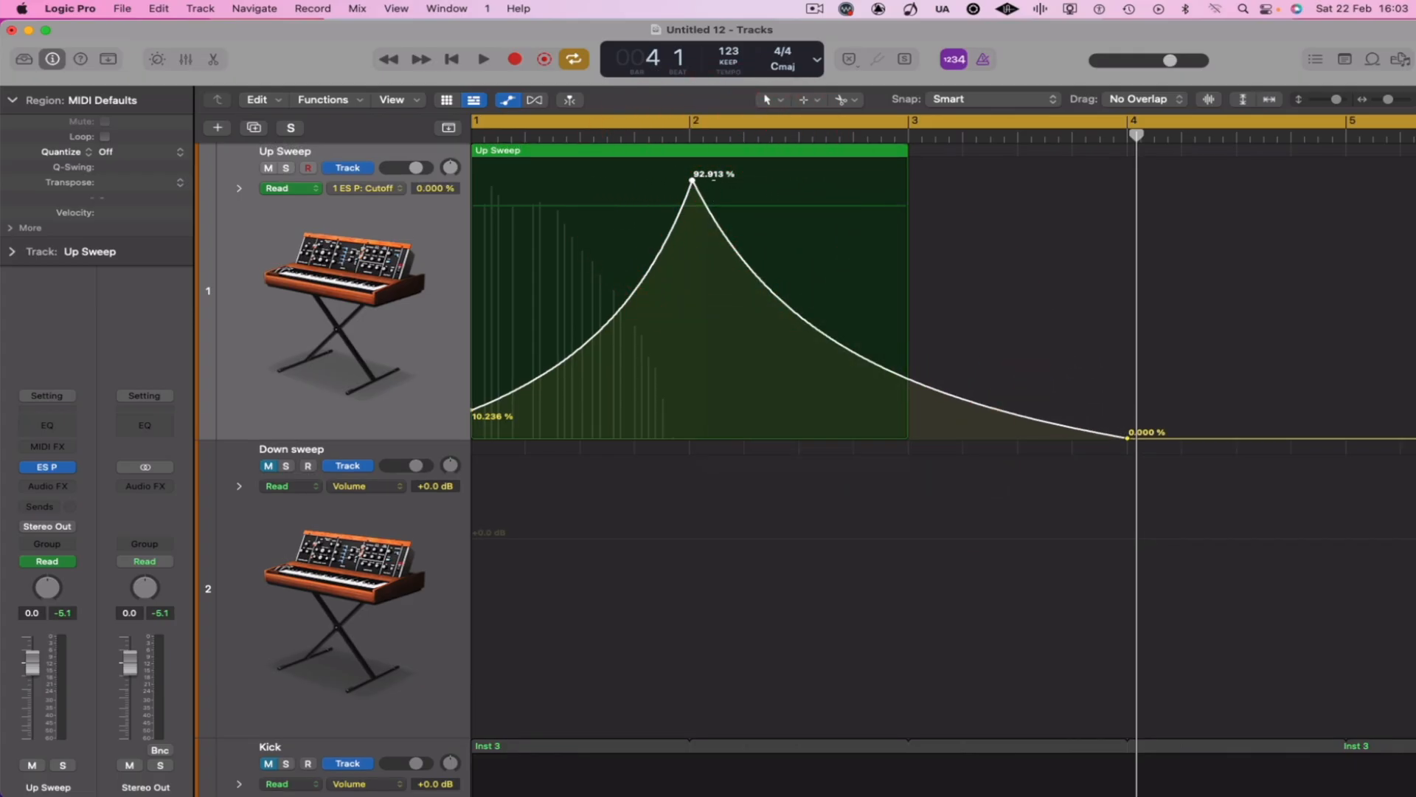
Move the Cutoff automation peak to the end of the Up Sweep region at bar 3, at 95.276 %, and play the sweep
{"action": "left_click_drag", "start_coordinate": [692, 180], "coordinate": [855, 181]}
{"action": "key", "text": "space"}
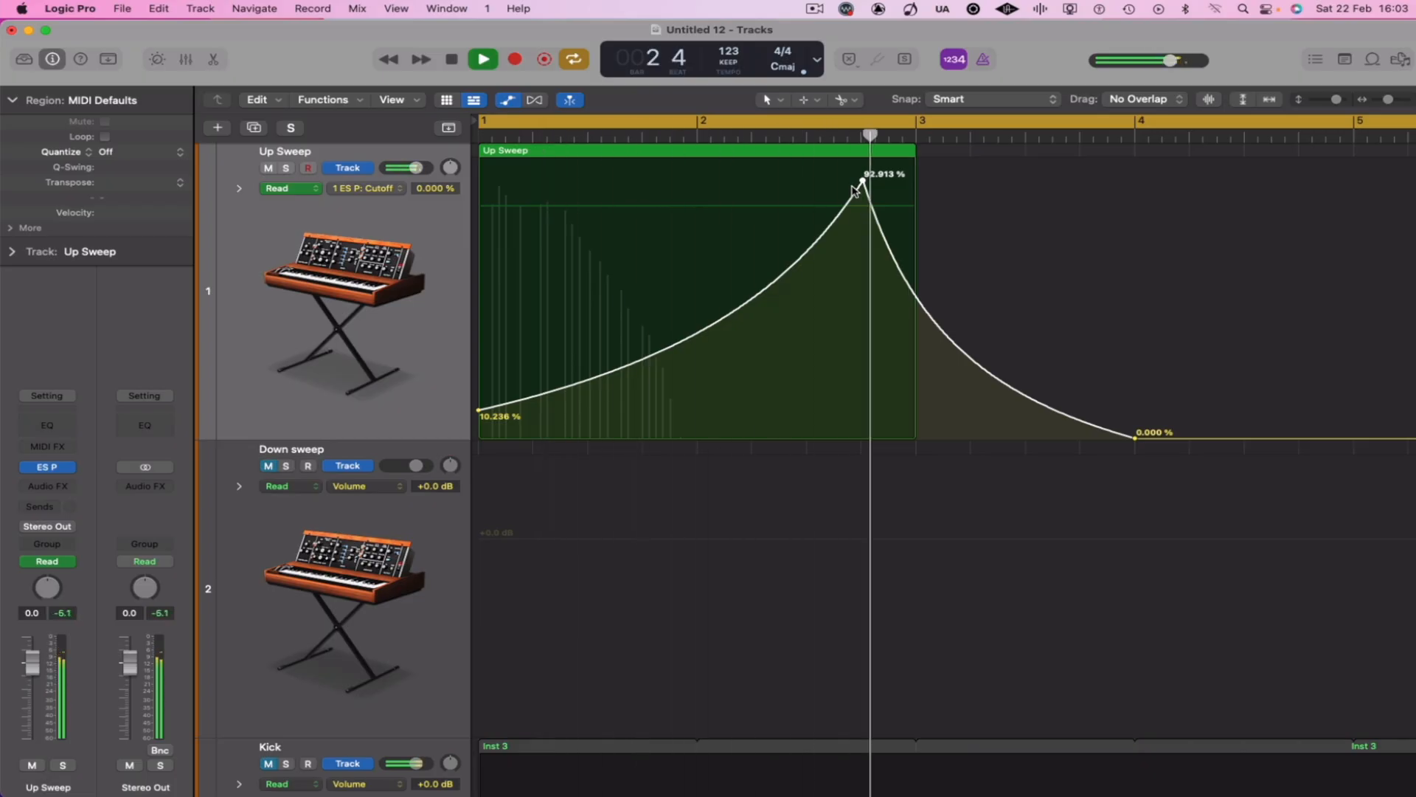
{"action": "key", "text": "space"}
{"action": "left_click_drag", "start_coordinate": [863, 183], "coordinate": [914, 175]}
{"action": "key", "text": "space"}
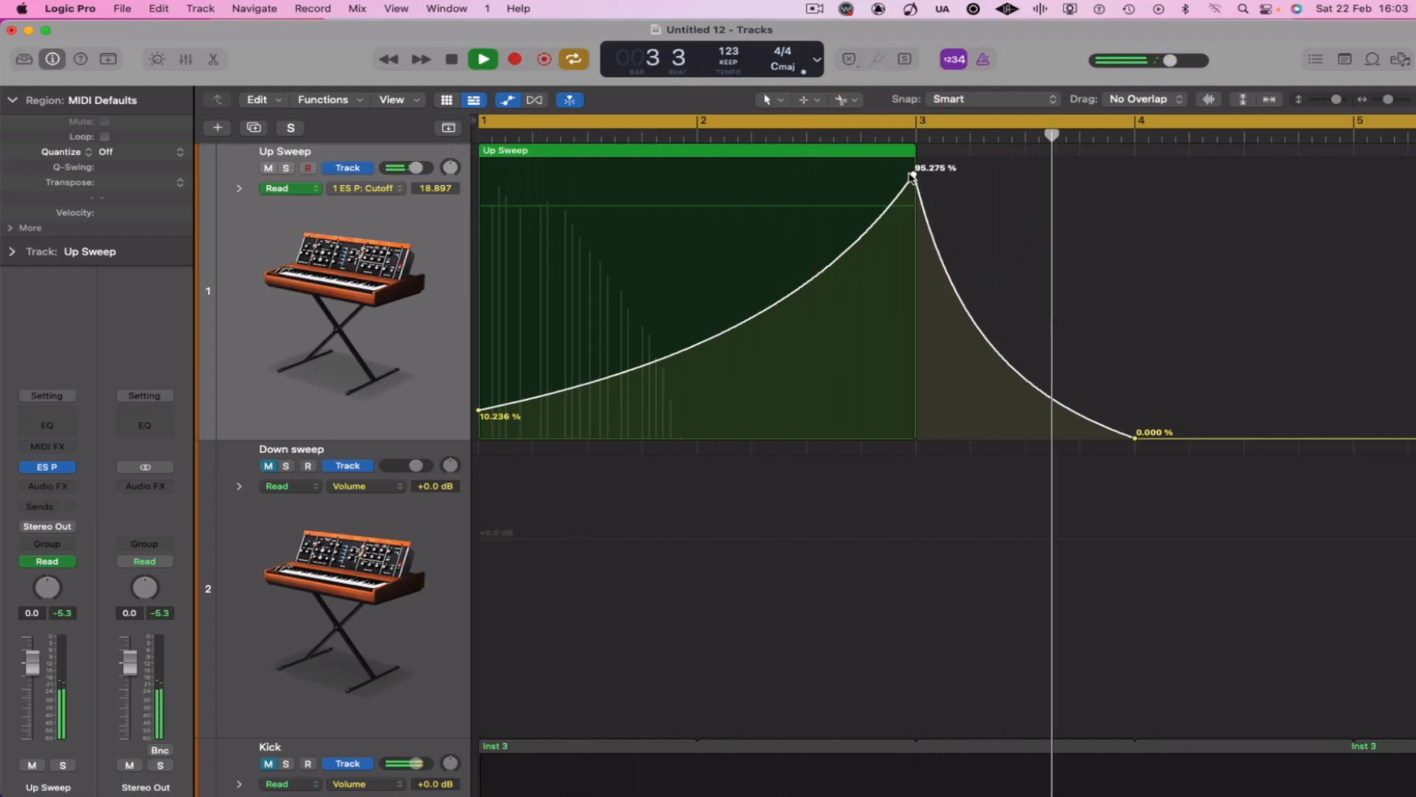
{"action": "key", "text": "space"}
Extend the Cutoff fall so it reaches 0 % nearly halfway through bar 4, and play from the start
{"action": "left_click_drag", "start_coordinate": [1137, 440], "coordinate": [1231, 462]}
{"action": "key", "text": "Return"}
{"action": "key", "text": "space"}
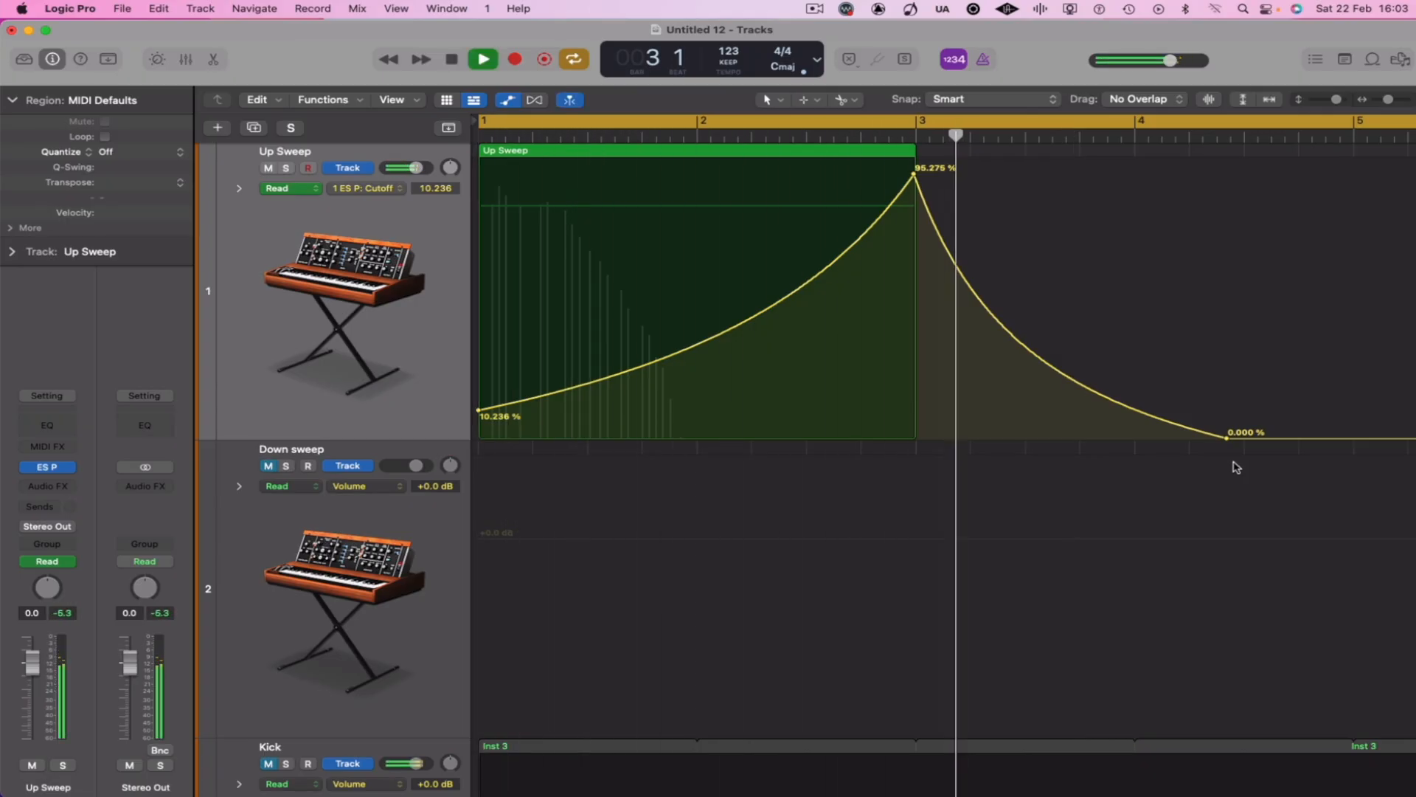
{"action": "key", "text": "space"}
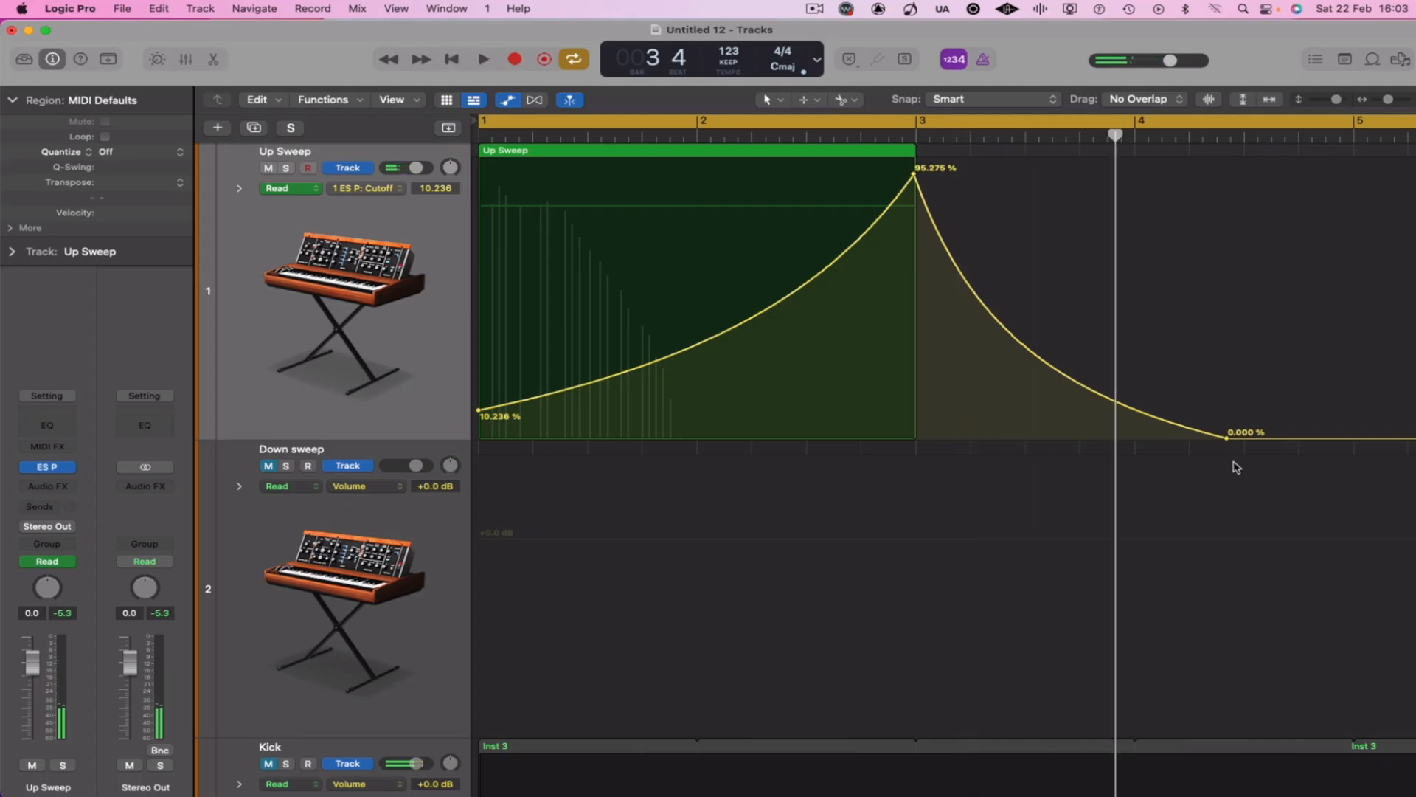
Hide the automation, zoom out to all tracks, mute Up Sweep, and unmute and select the Down sweep track
{"action": "key", "text": "a"}
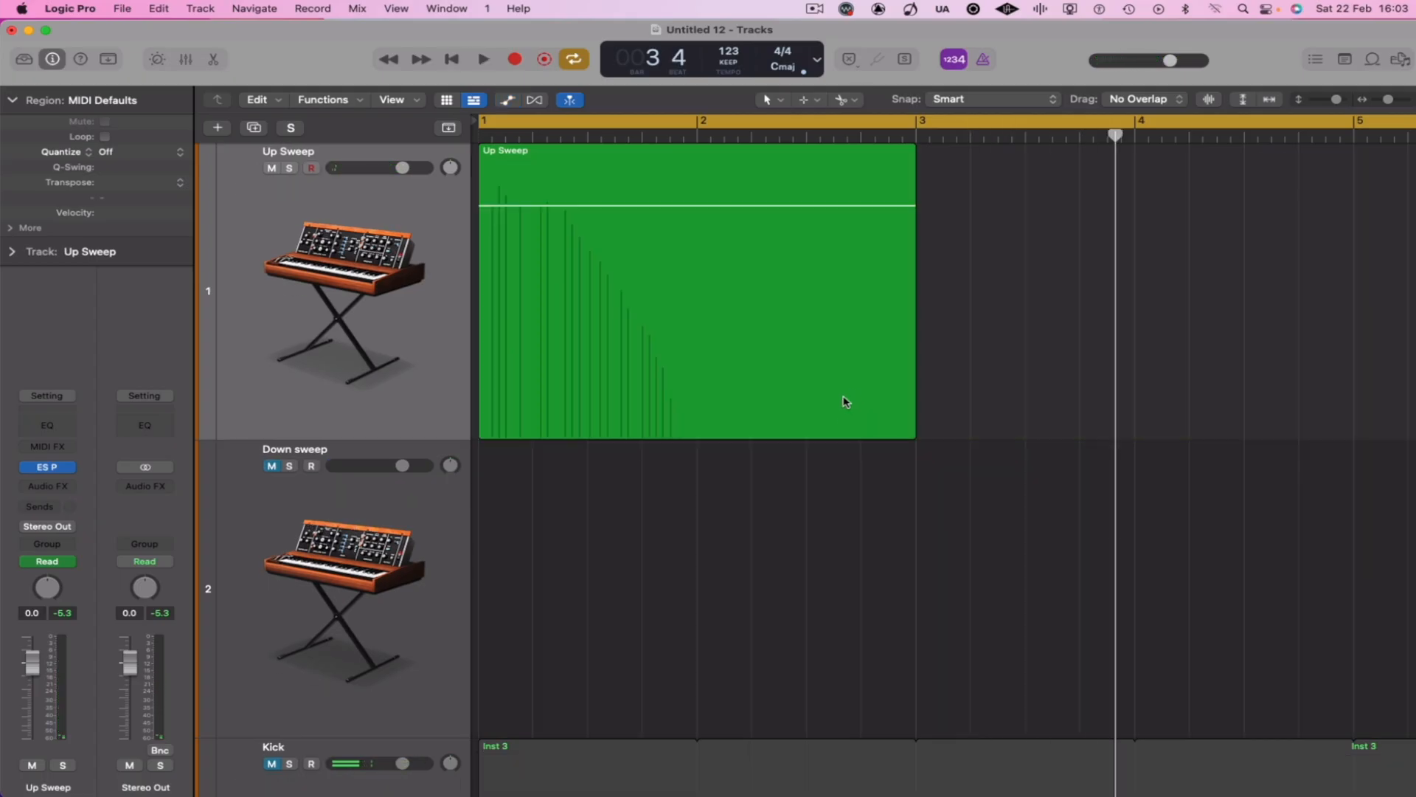
{"action": "left_click", "coordinate": [968, 589], "text": "ctrl+alt"}
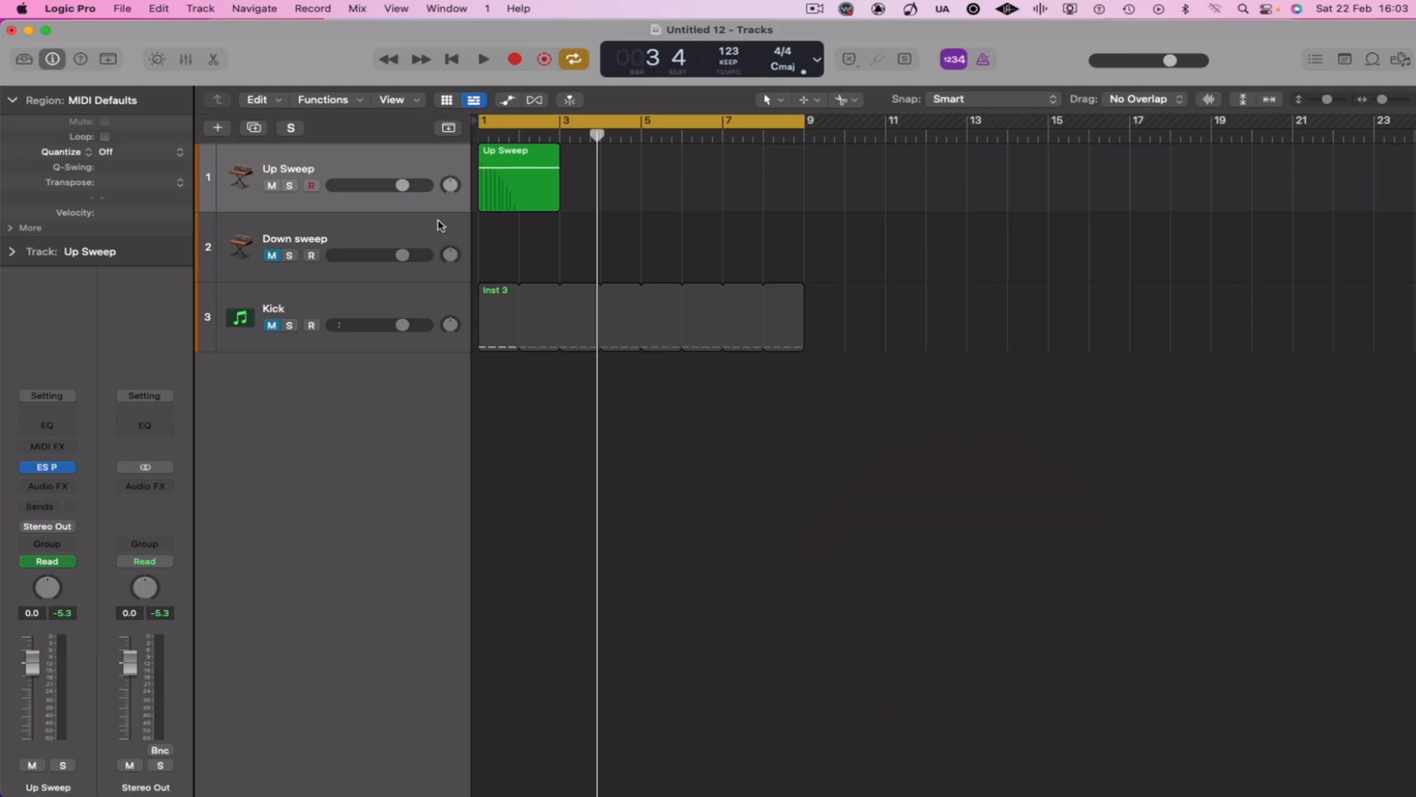
{"action": "left_click", "coordinate": [272, 185]}
{"action": "left_click", "coordinate": [271, 255]}
{"action": "left_click", "coordinate": [450, 252]}
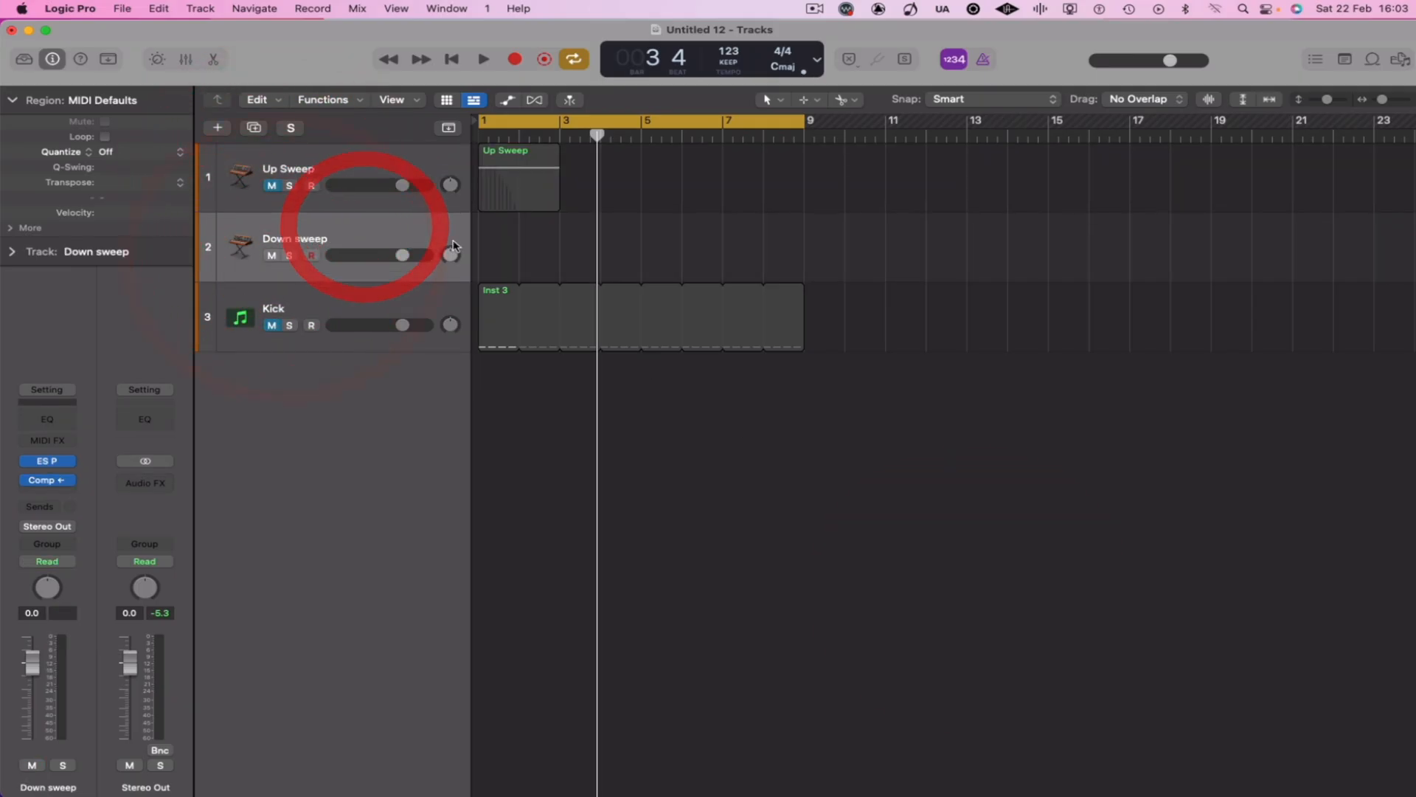
Open the ES P on the Down sweep track and turn its Chorus and Overdrive down to minimum
{"action": "left_click", "coordinate": [47, 460]}
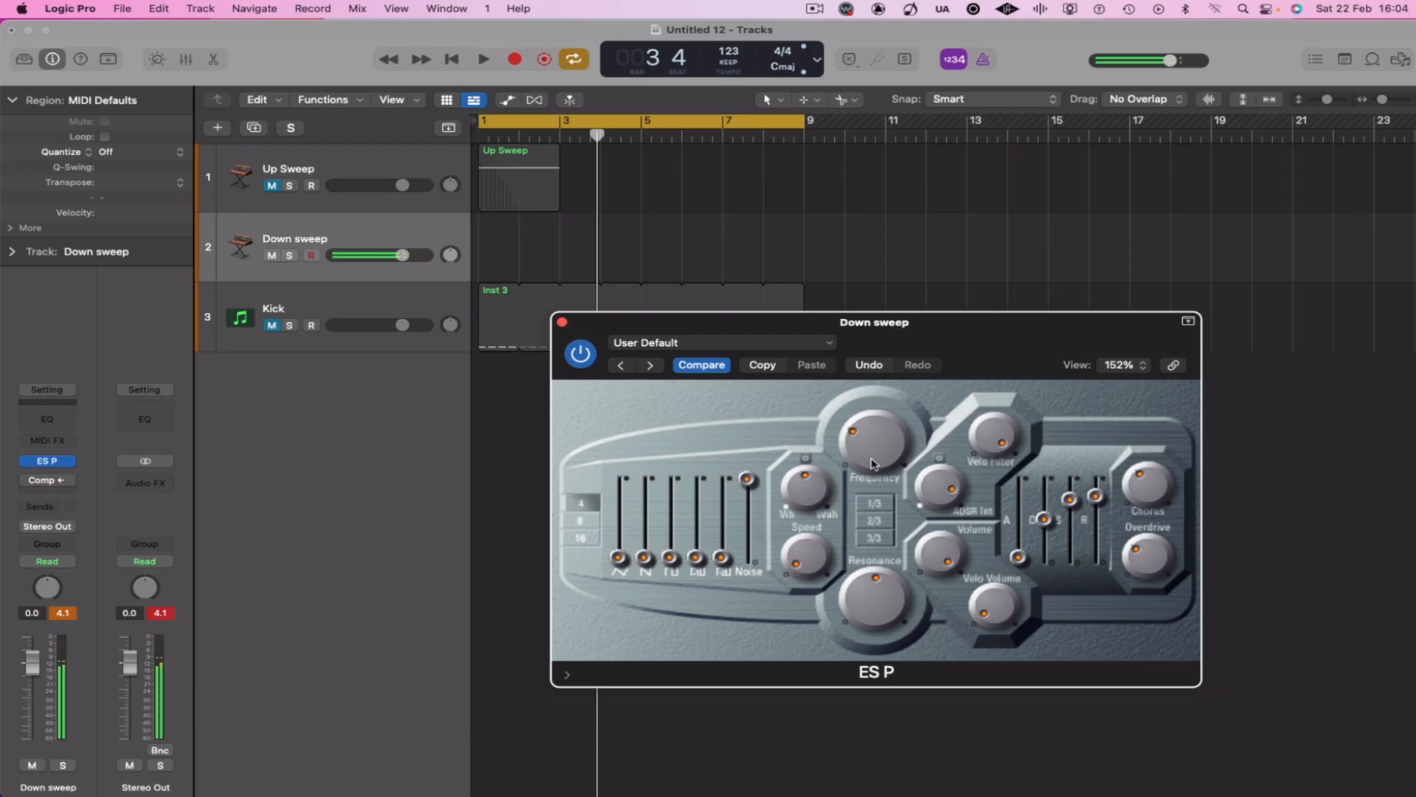
{"action": "left_click_drag", "start_coordinate": [1154, 489], "coordinate": [1159, 640]}
{"action": "left_click_drag", "start_coordinate": [1155, 558], "coordinate": [1160, 686]}
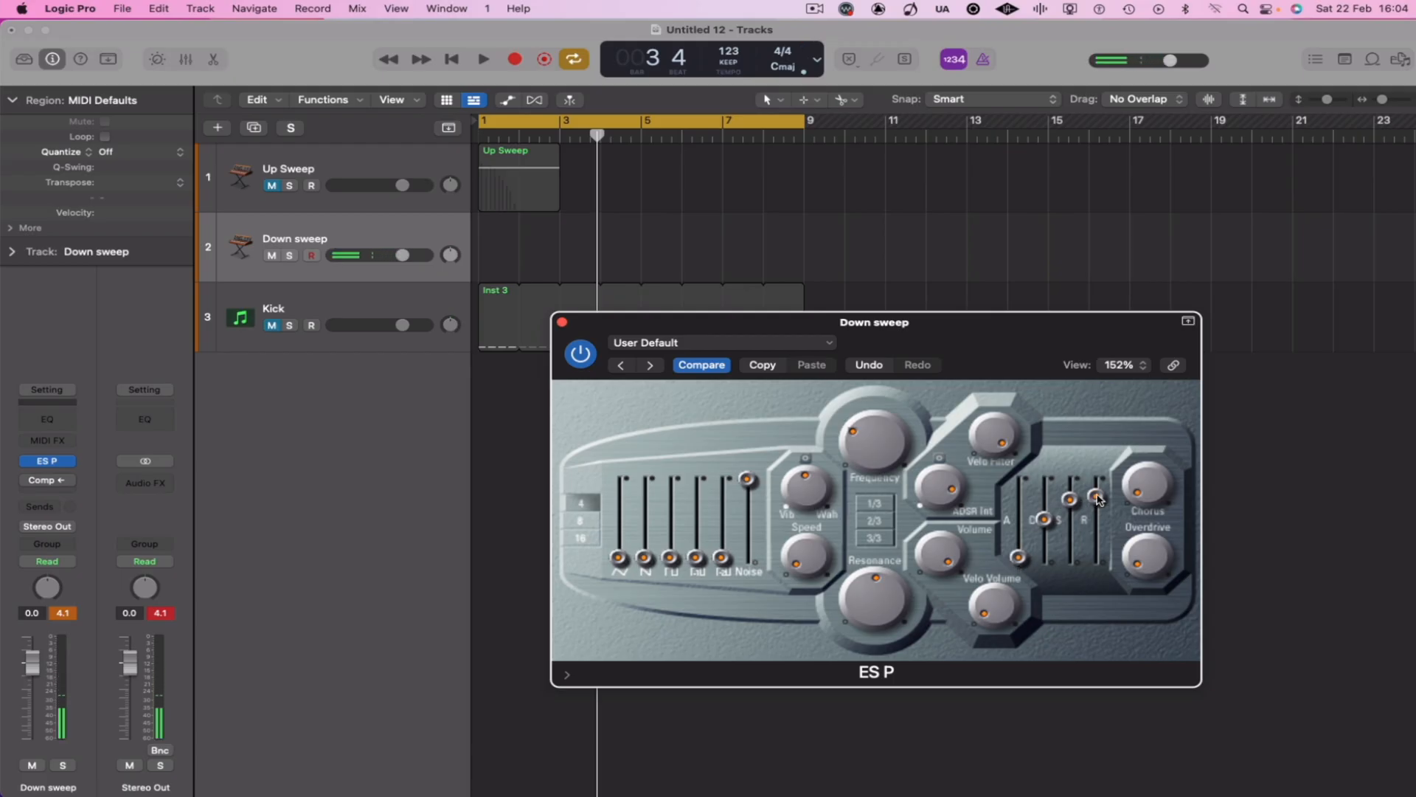
Try the ES P Release at minimum, restore it to about three quarters, and set the cutoff Frequency slightly above its midpoint
{"action": "left_click_drag", "start_coordinate": [1097, 499], "coordinate": [1104, 573]}
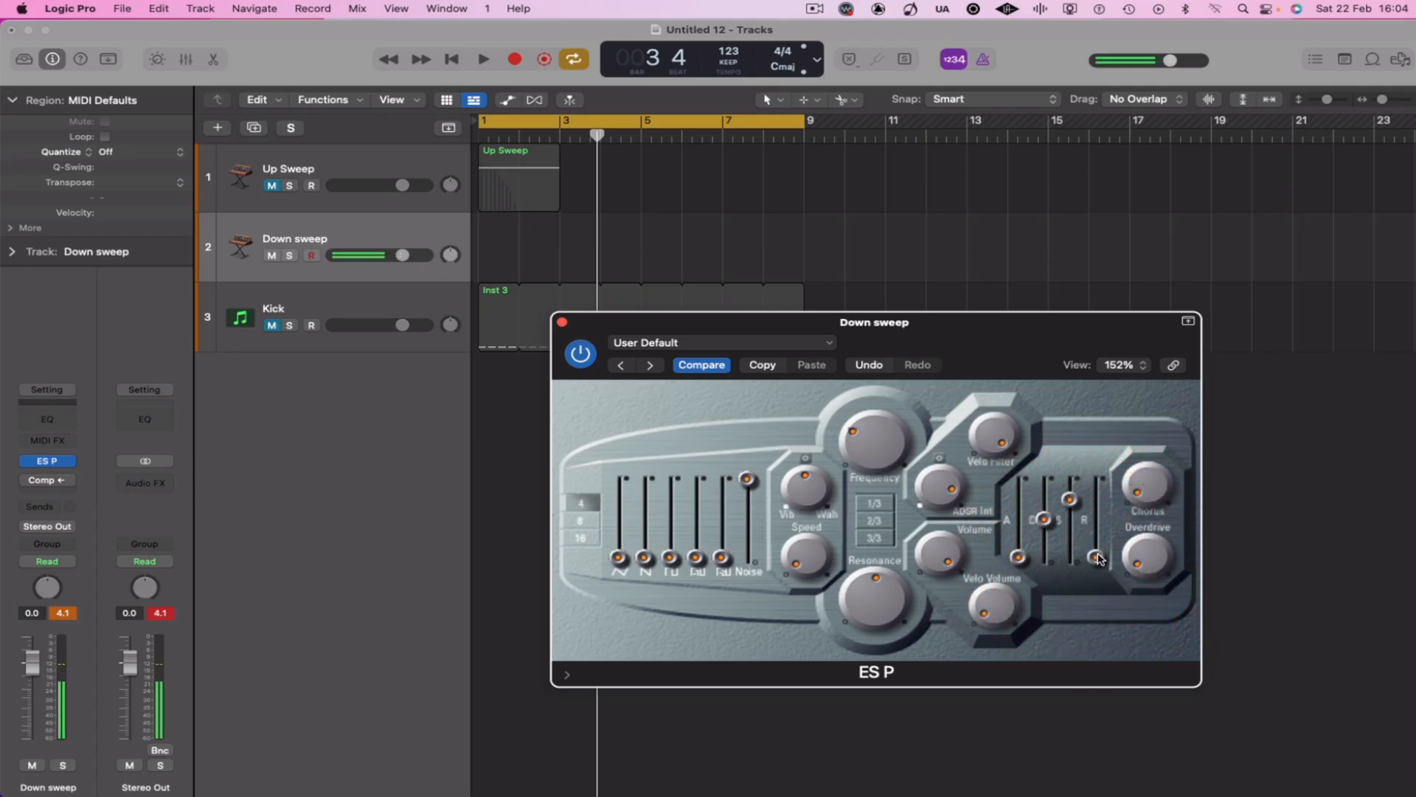
{"action": "left_click_drag", "start_coordinate": [1102, 559], "coordinate": [1089, 494]}
{"action": "left_click_drag", "start_coordinate": [876, 458], "coordinate": [858, 352]}
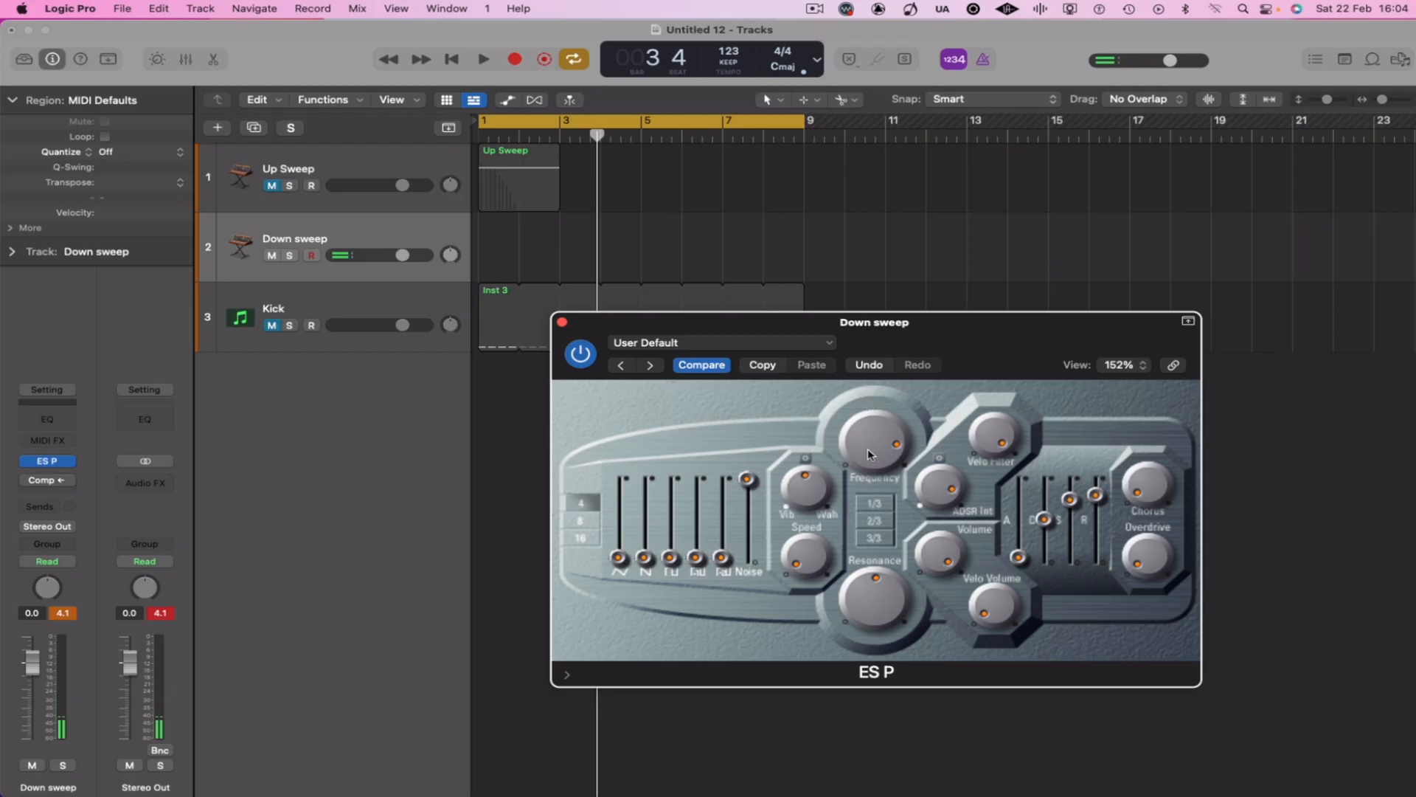
{"action": "left_click_drag", "start_coordinate": [868, 453], "coordinate": [876, 483]}
Record a sustained note on the Down sweep track from bar 1 and play it back
{"action": "key", "text": "space"}
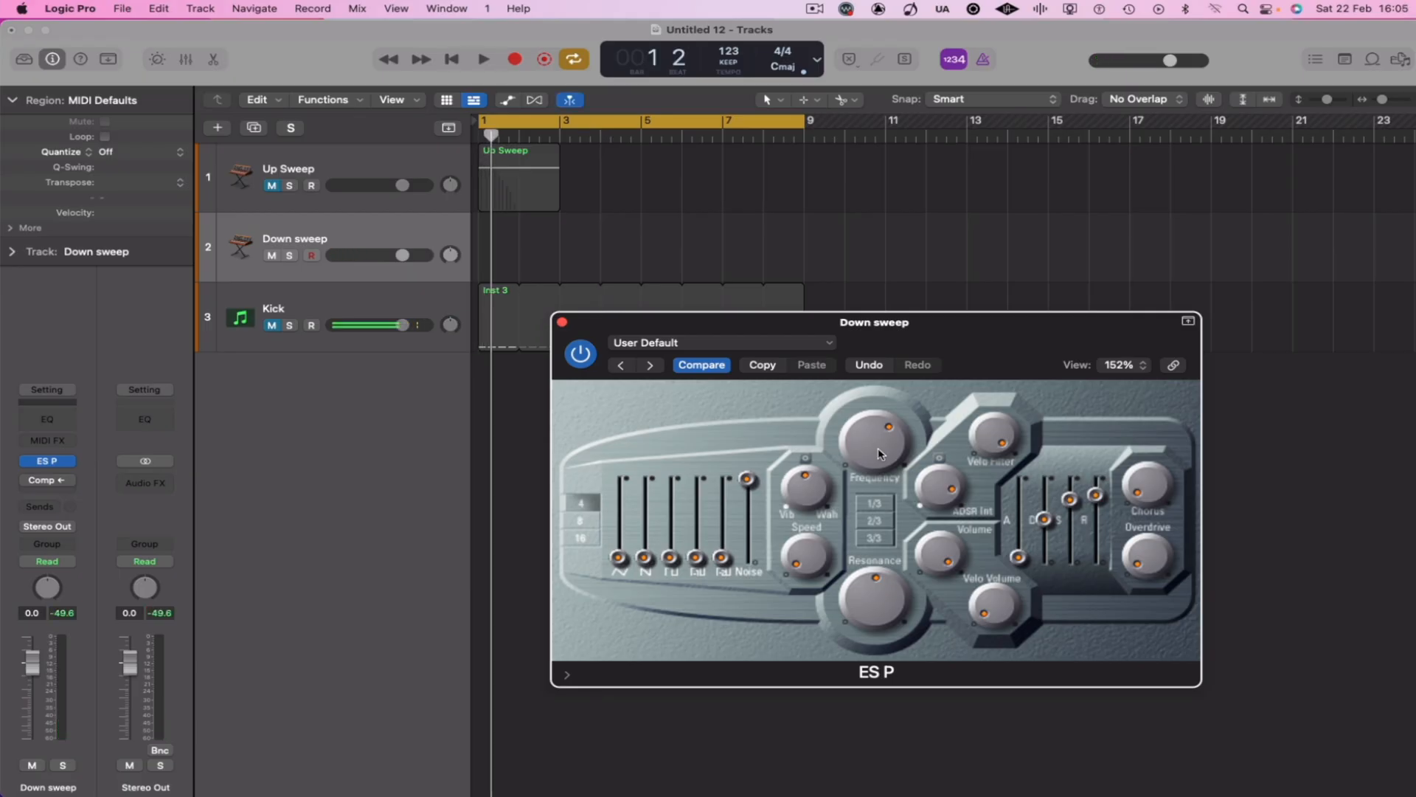
{"action": "key", "text": "r"}
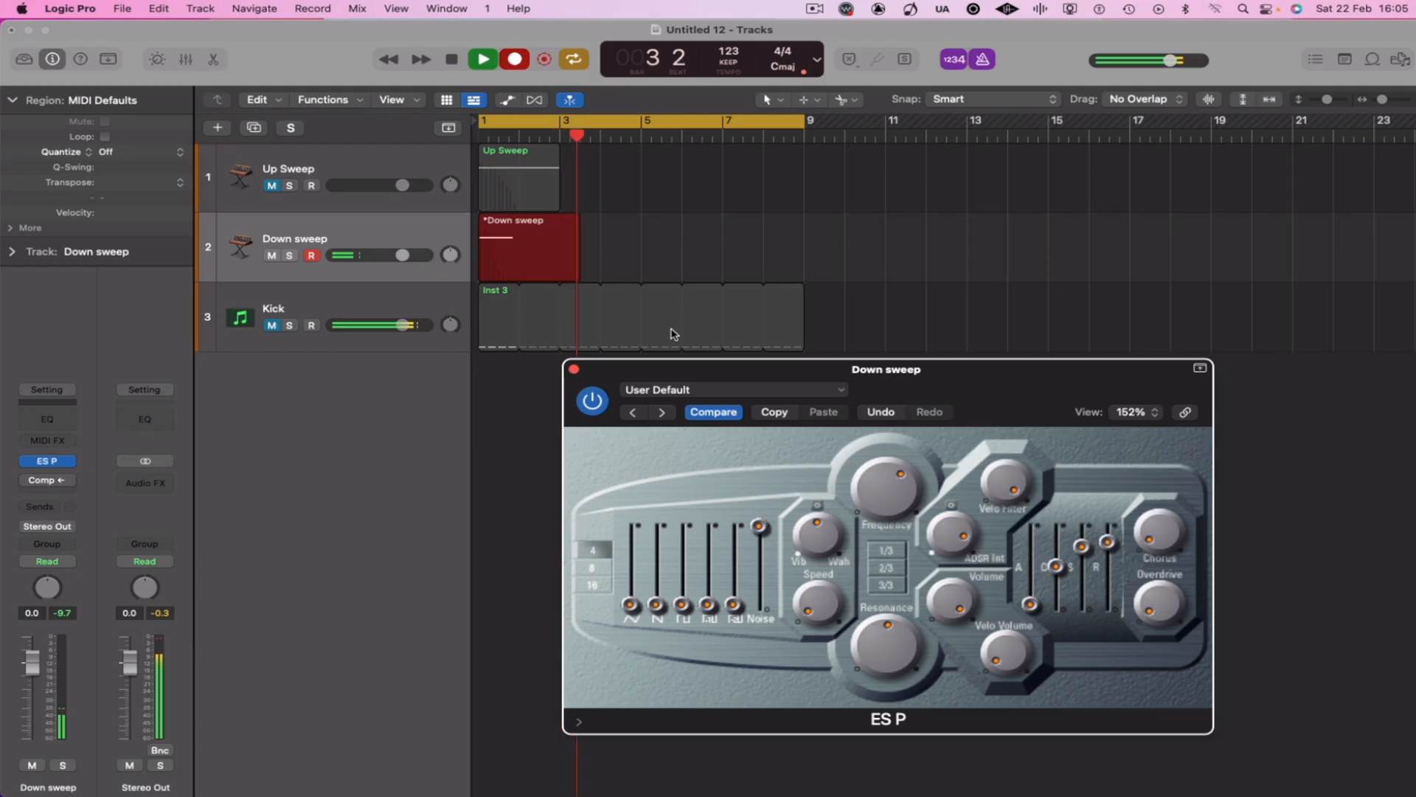
{"action": "key", "text": "space"}
{"action": "key", "text": "Return"}
{"action": "key", "text": "space"}
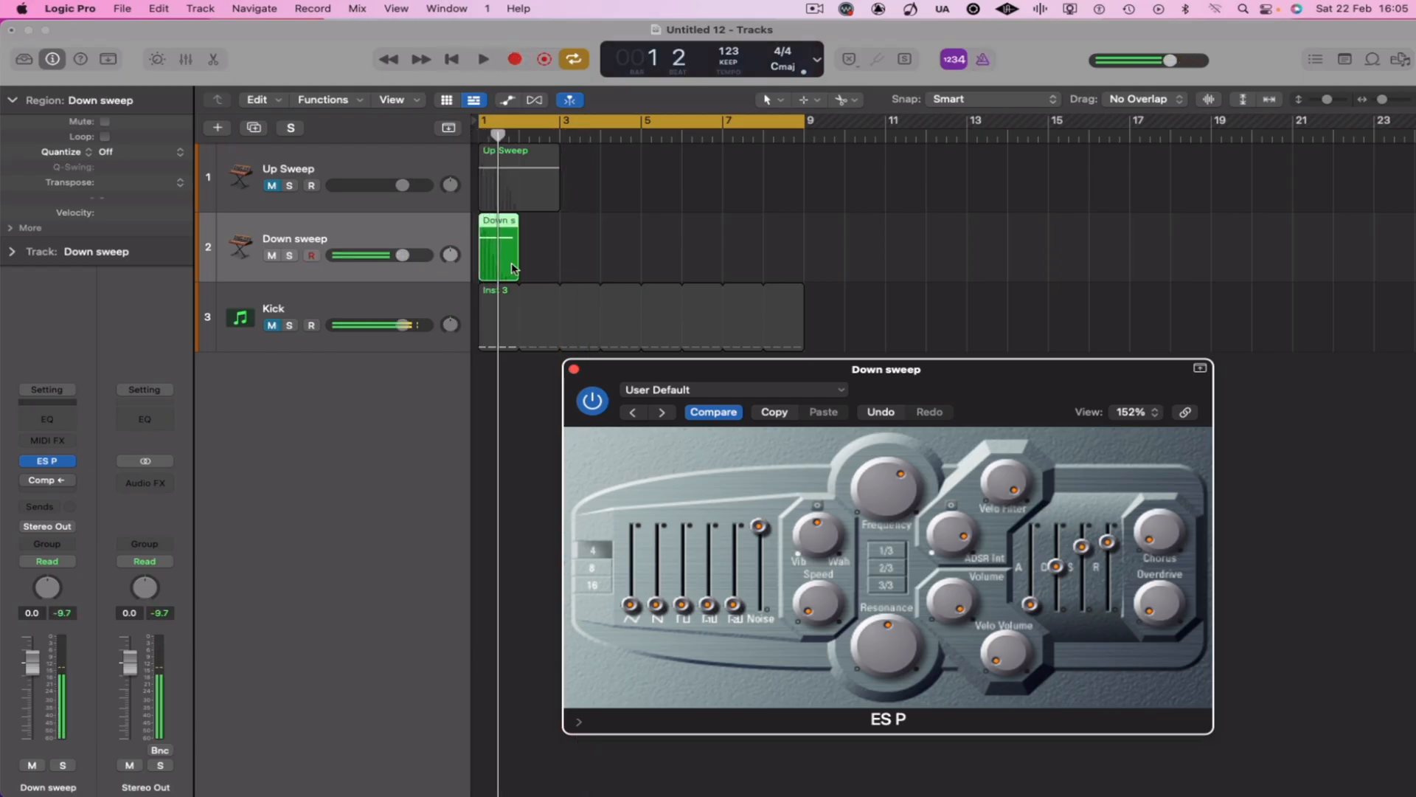
Open the Down sweep region in the Piano Roll, move its note to the start of bar 1, and shorten it to about one beat
{"action": "double_click", "coordinate": [492, 258]}
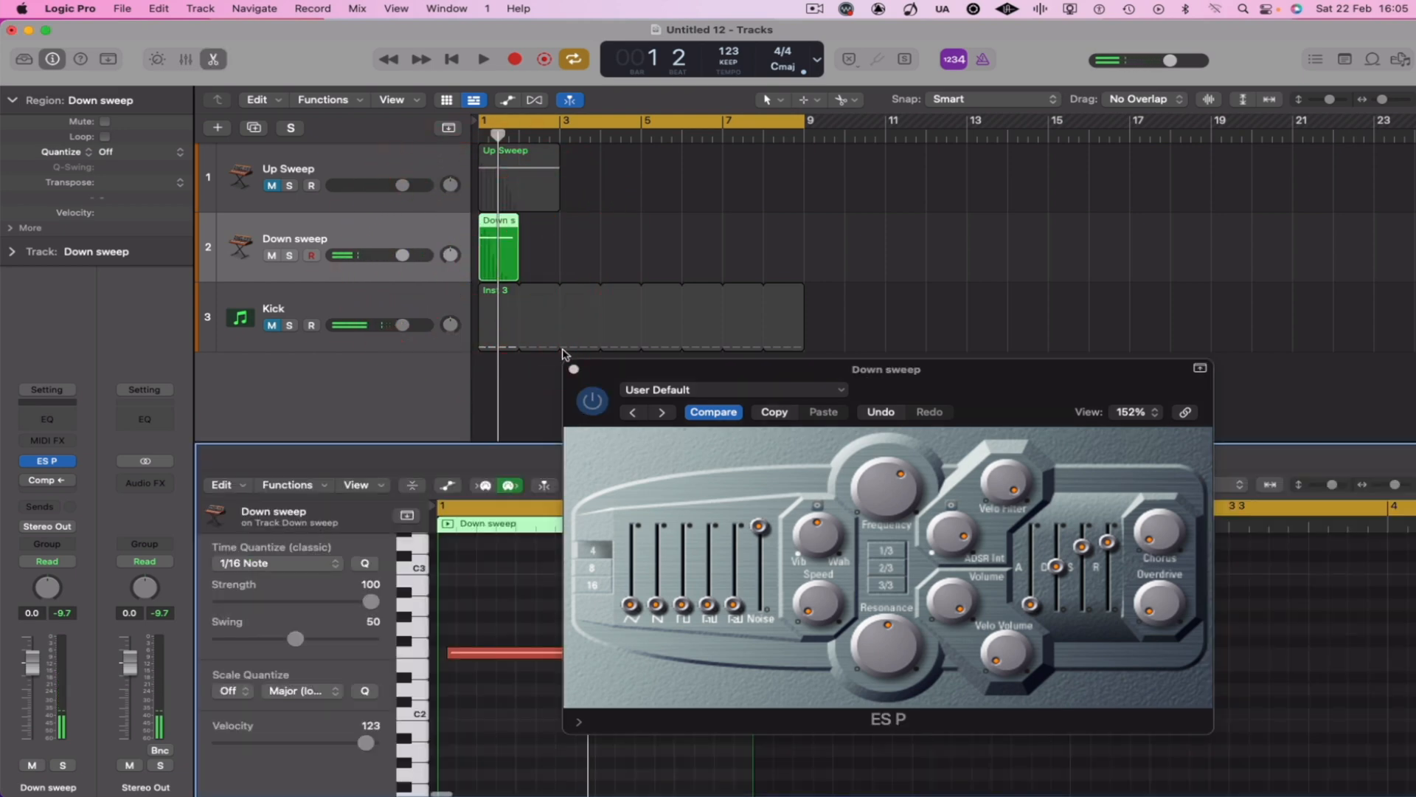
{"action": "left_click_drag", "start_coordinate": [612, 372], "coordinate": [719, 96]}
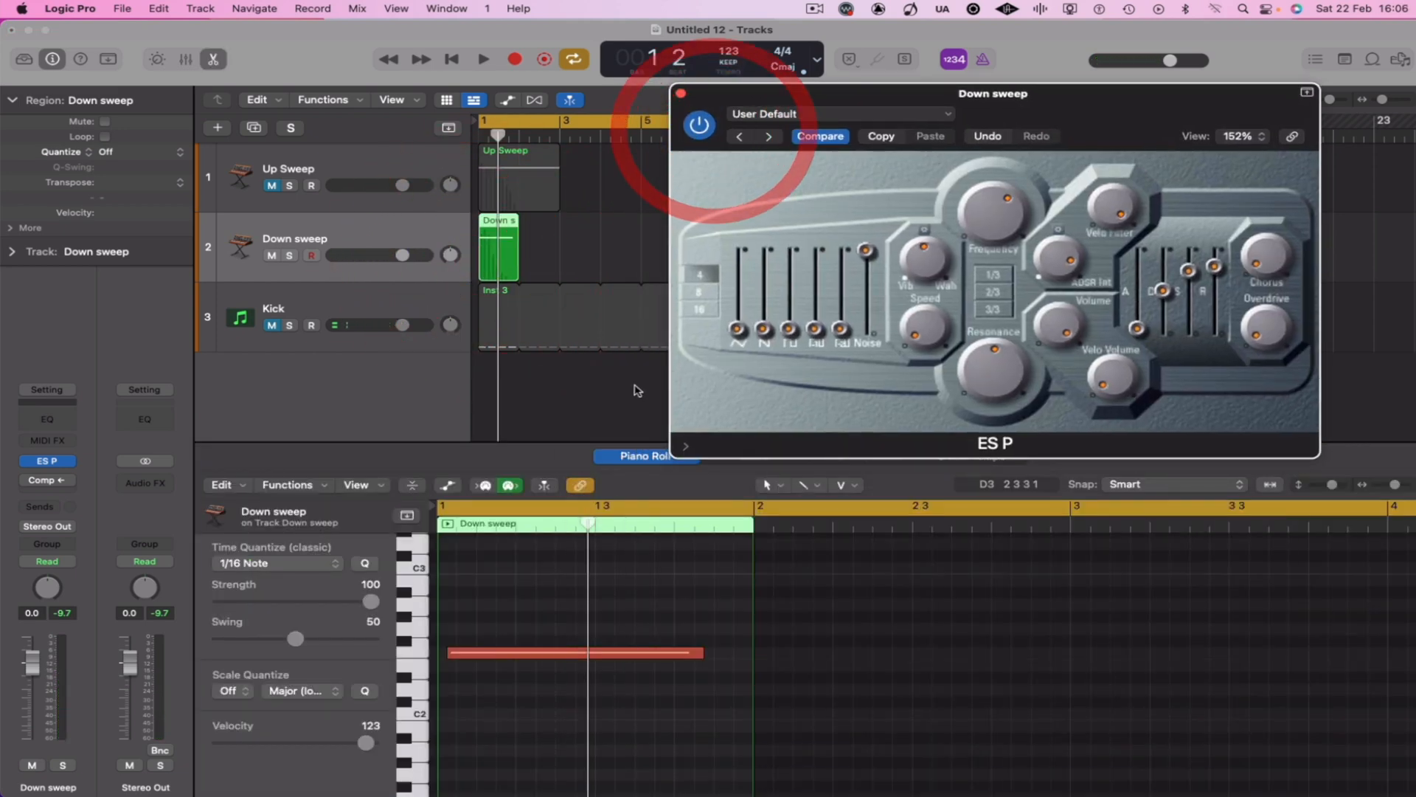
{"action": "scroll", "coordinate": [517, 649], "scroll_direction": "down", "scroll_amount": 1}
{"action": "left_click", "coordinate": [456, 640]}
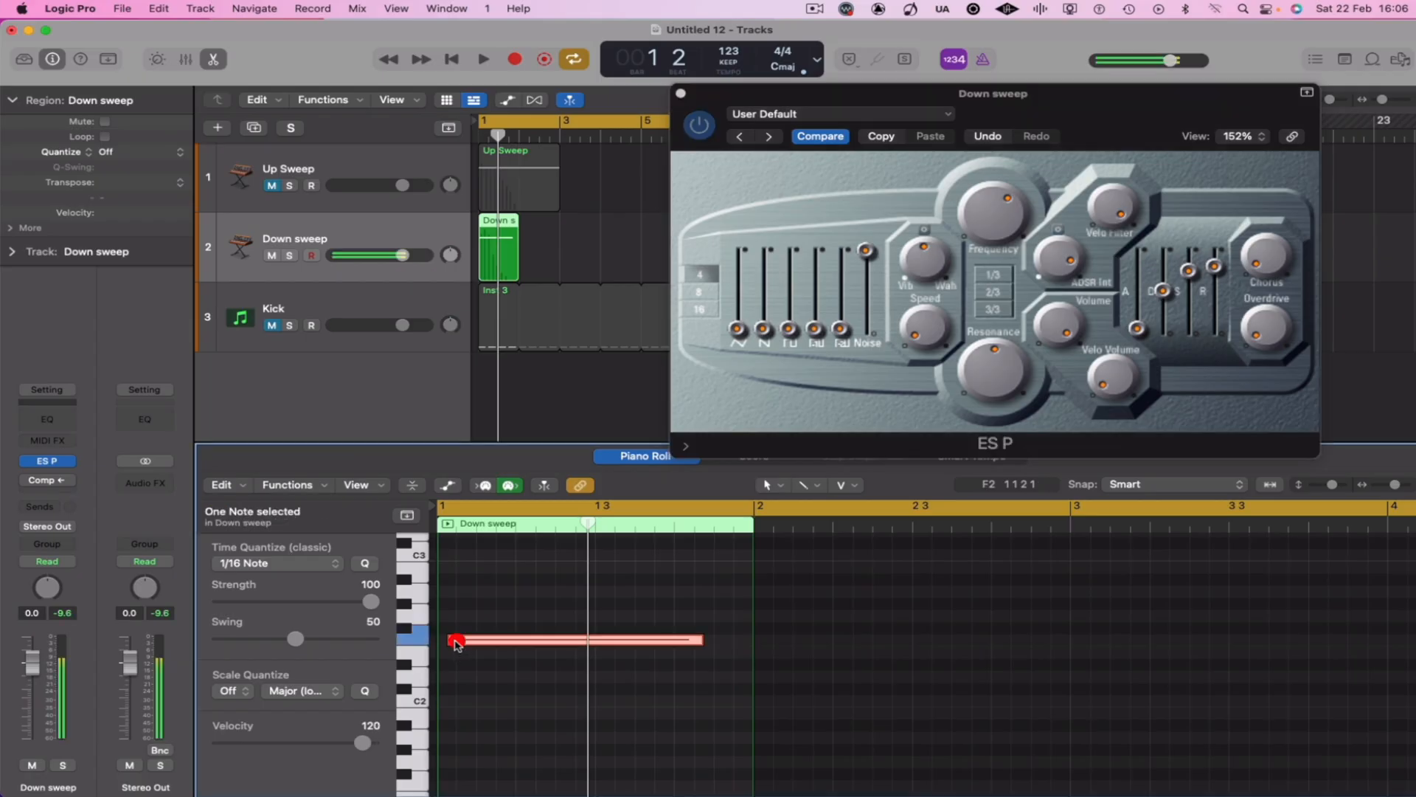
{"action": "left_click_drag", "start_coordinate": [474, 641], "coordinate": [465, 641]}
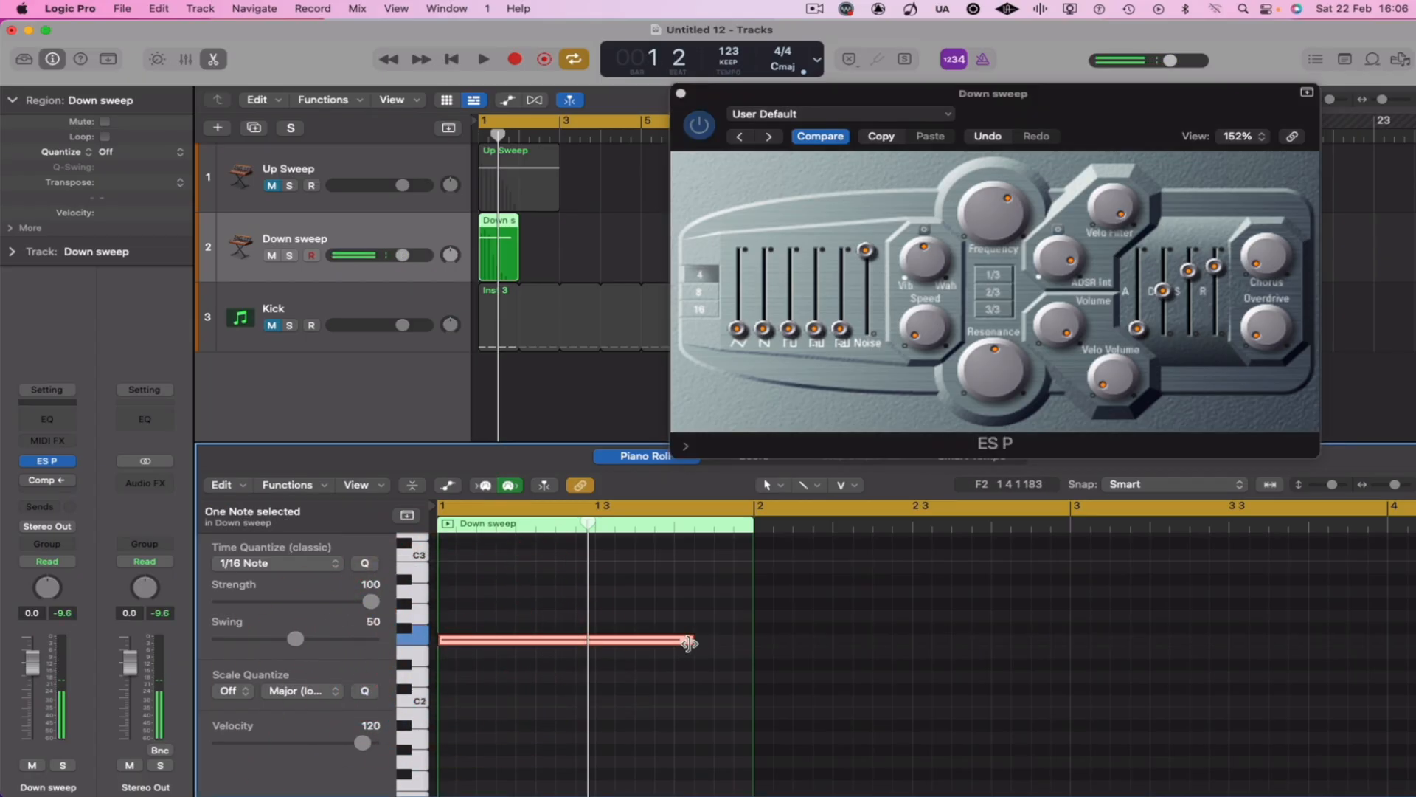
{"action": "left_click_drag", "start_coordinate": [689, 642], "coordinate": [508, 649]}
Play the shortened Down sweep note from the start and close the ES P window
{"action": "key", "text": "Return"}
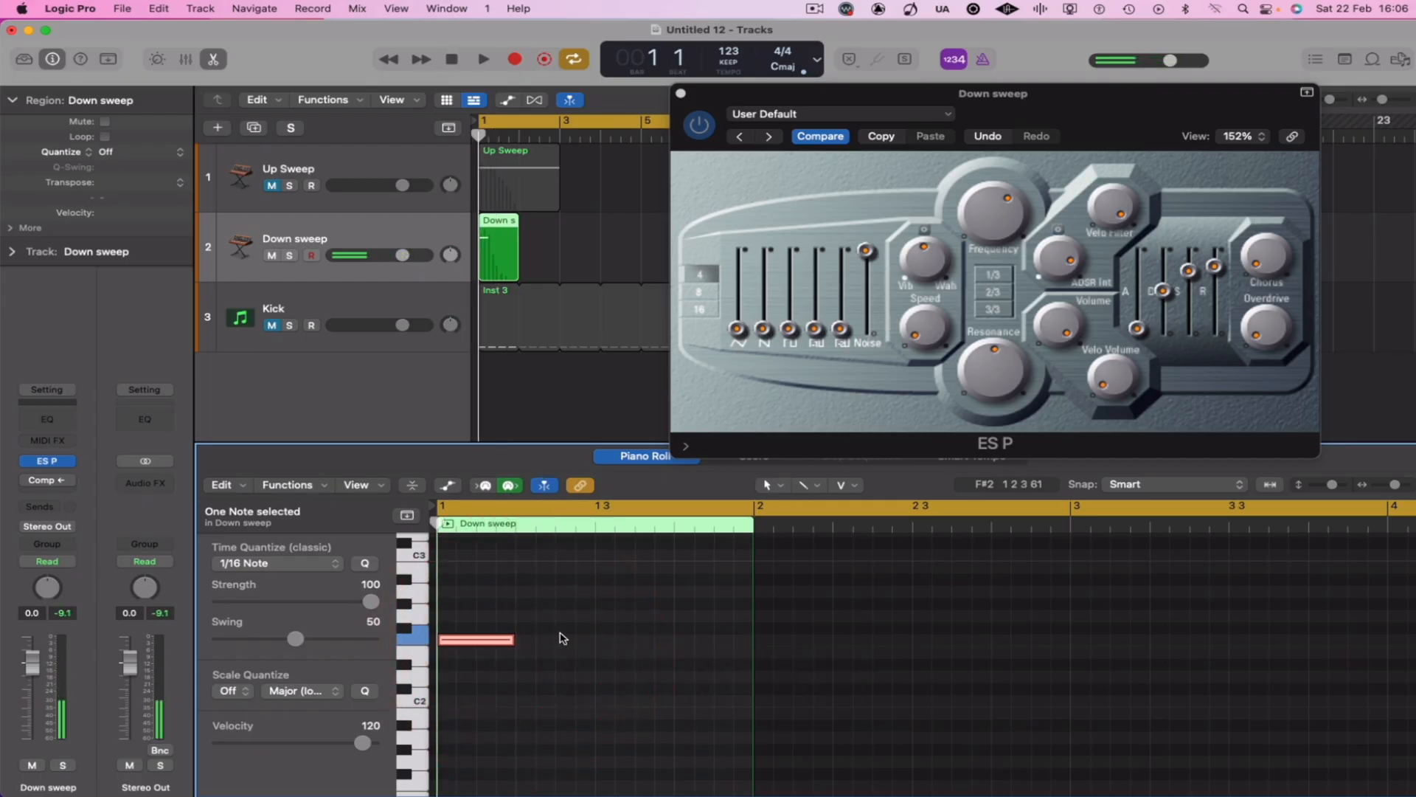
{"action": "key", "text": "space"}
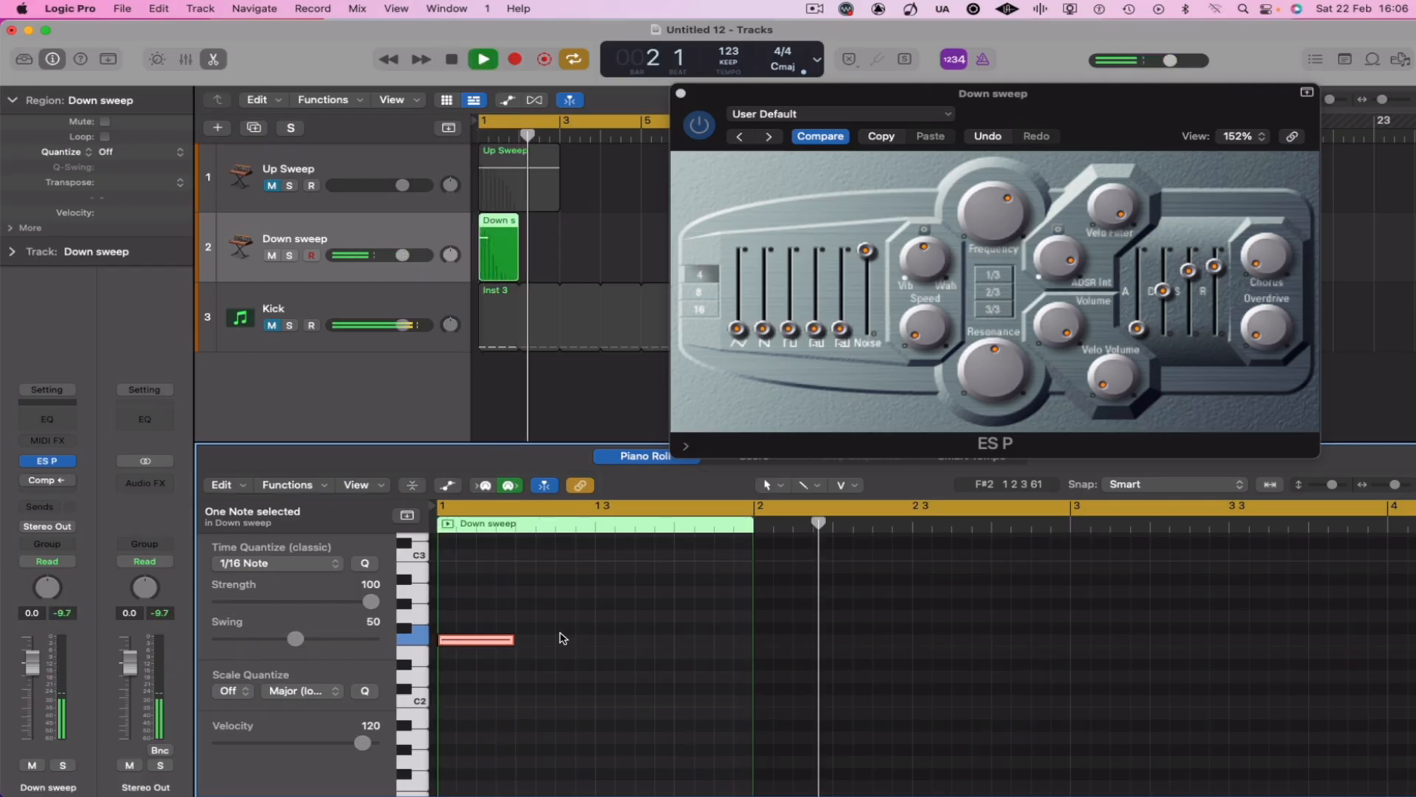
{"action": "key", "text": "space"}
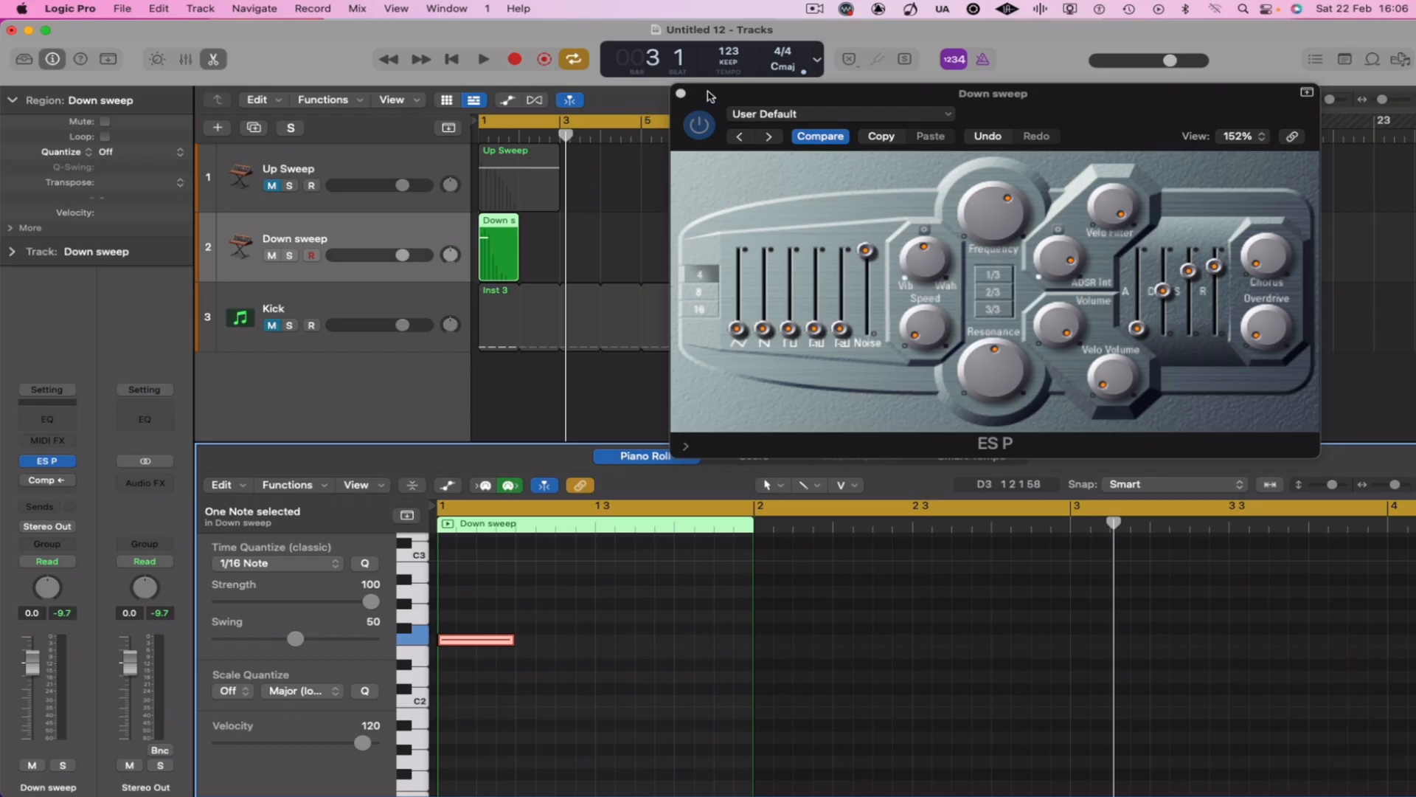
{"action": "left_click", "coordinate": [680, 94]}
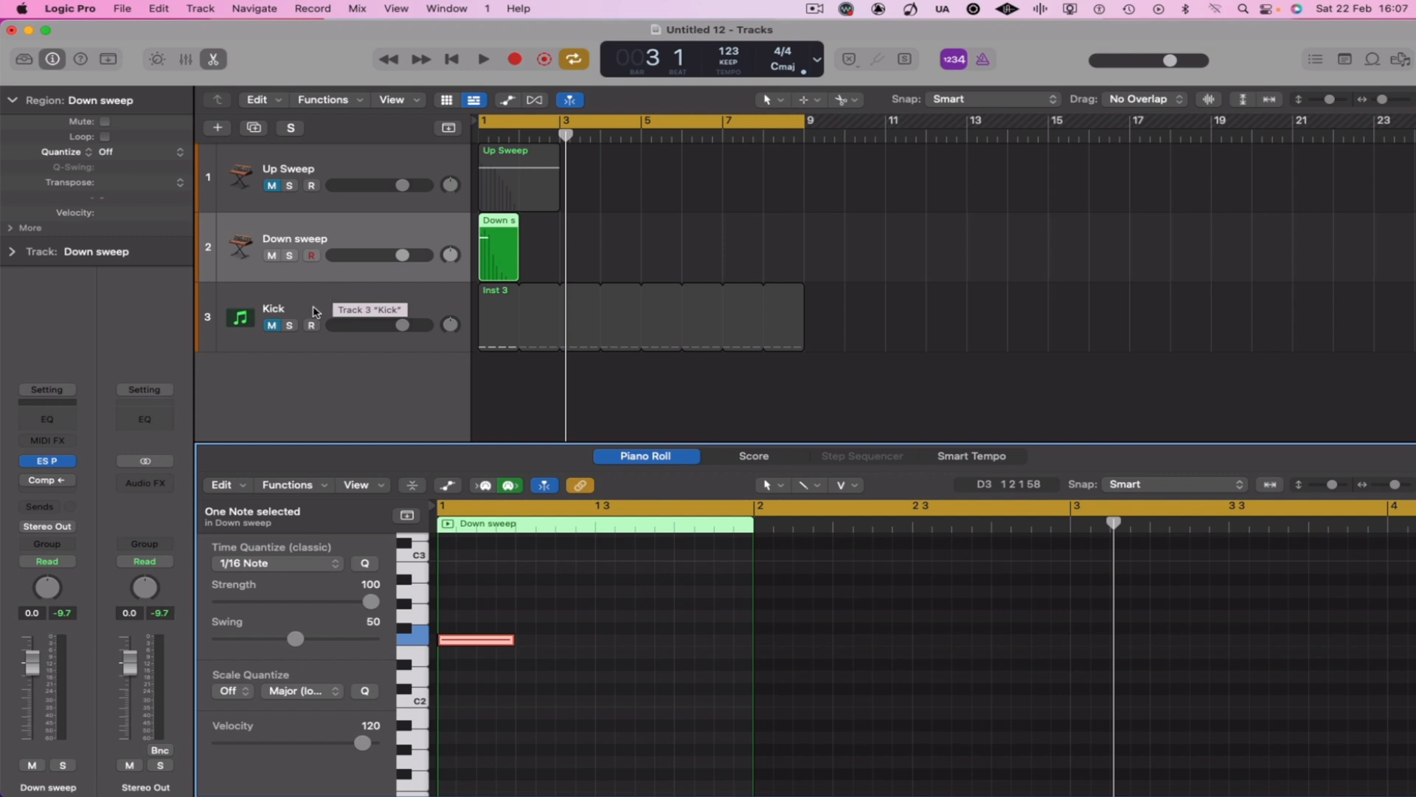
Unmute the Kick track, route its output to Stereo Output, and play it together with the down sweep
{"action": "left_click", "coordinate": [270, 326]}
{"action": "key", "text": "space"}
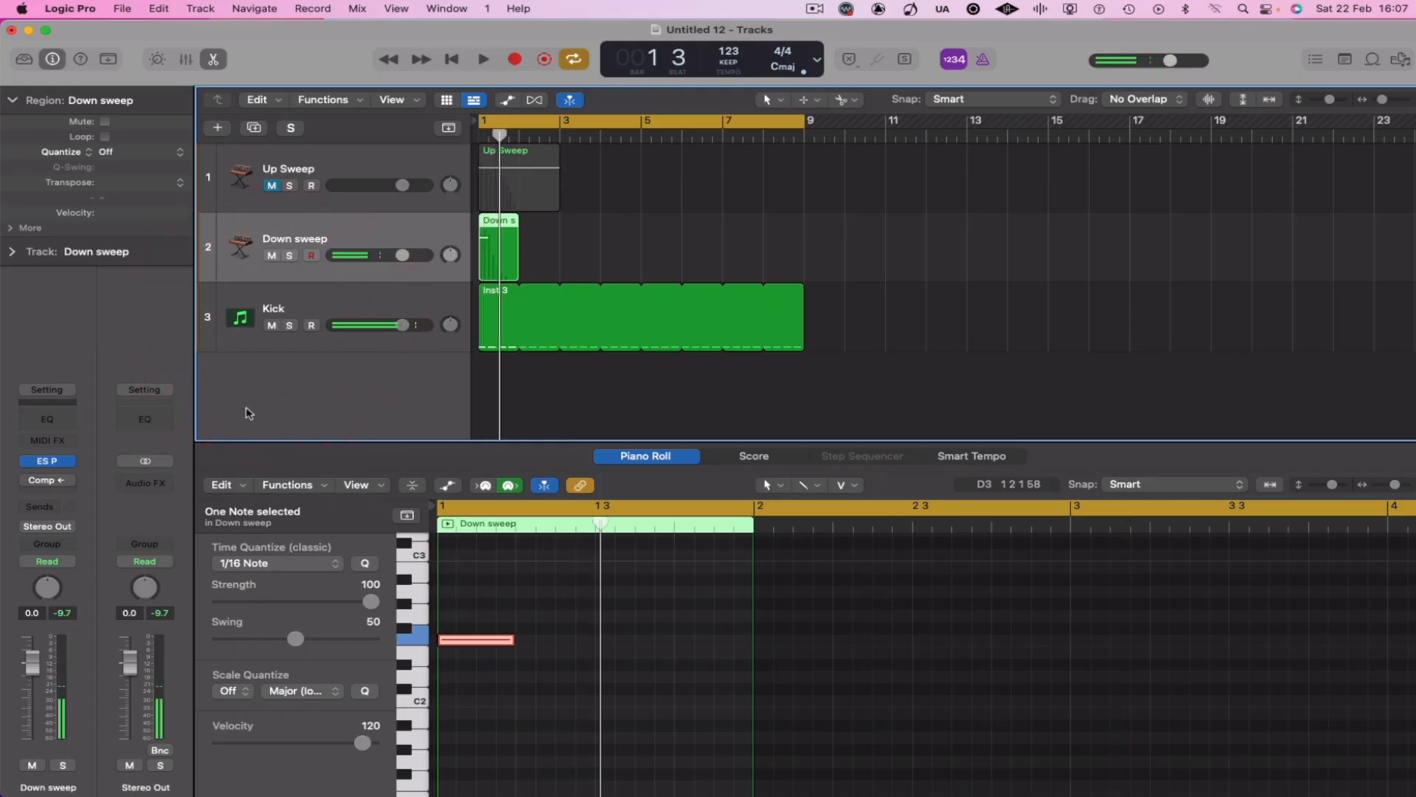
{"action": "left_click", "coordinate": [341, 310]}
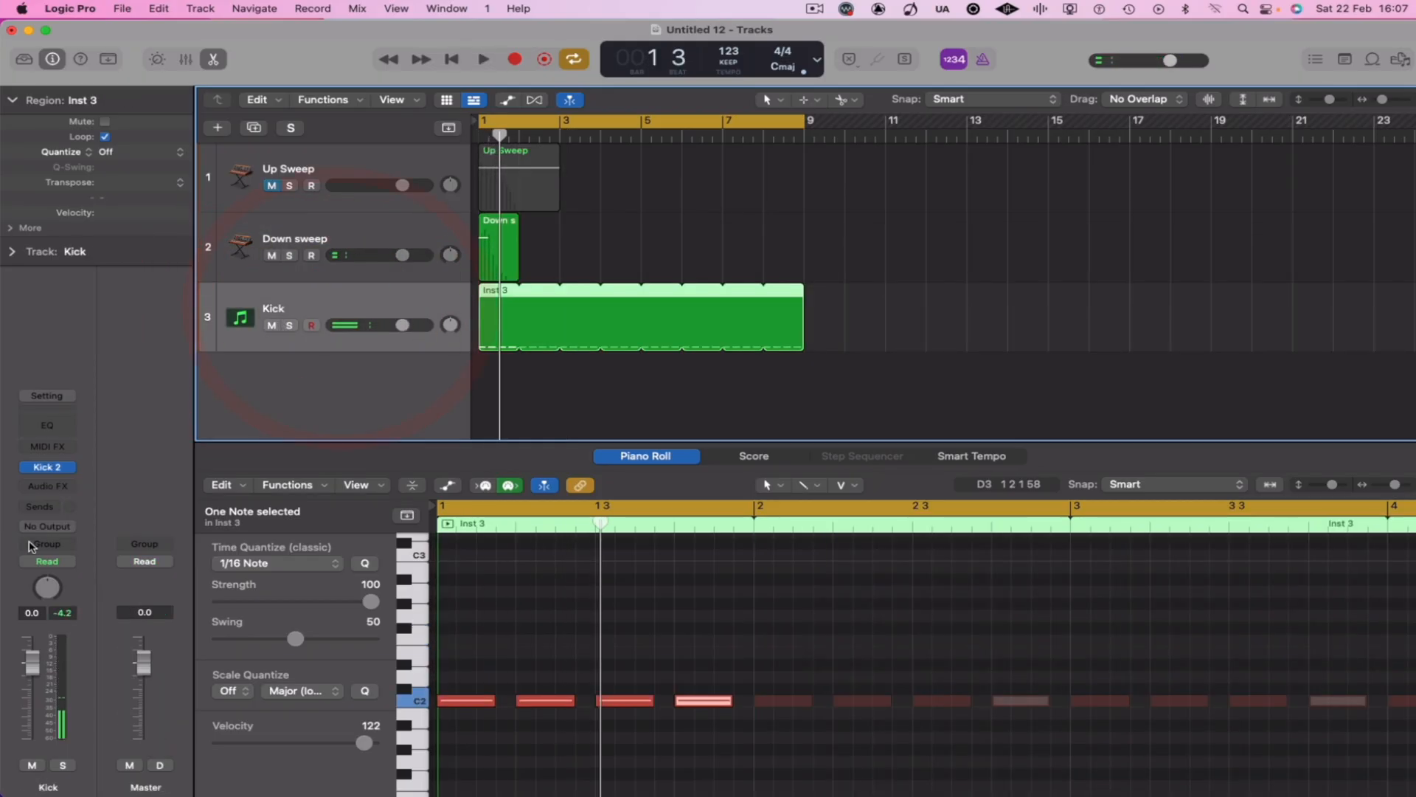
{"action": "left_click", "coordinate": [46, 526]}
{"action": "mouse_move", "coordinate": [74, 544]}
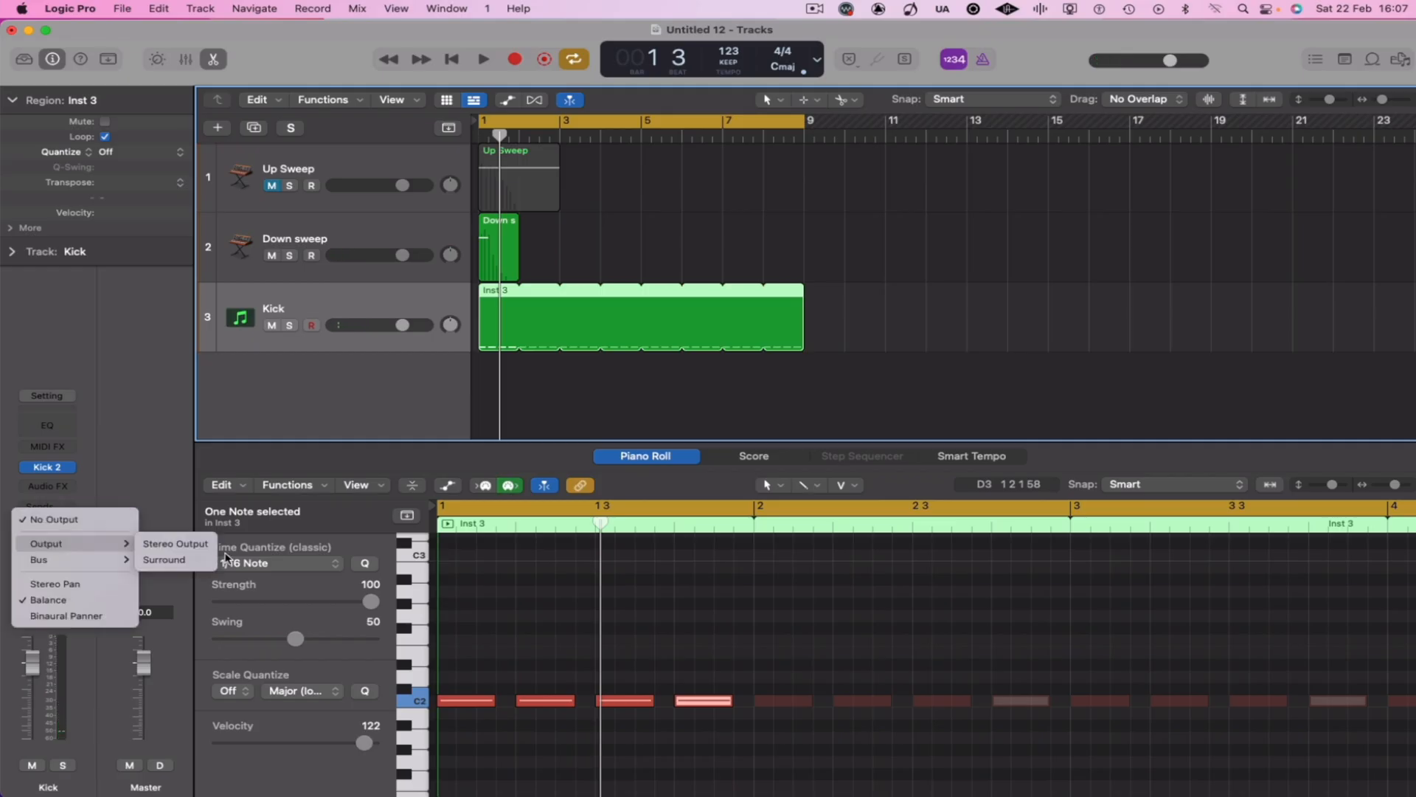
{"action": "left_click", "coordinate": [176, 544]}
{"action": "key", "text": "space"}
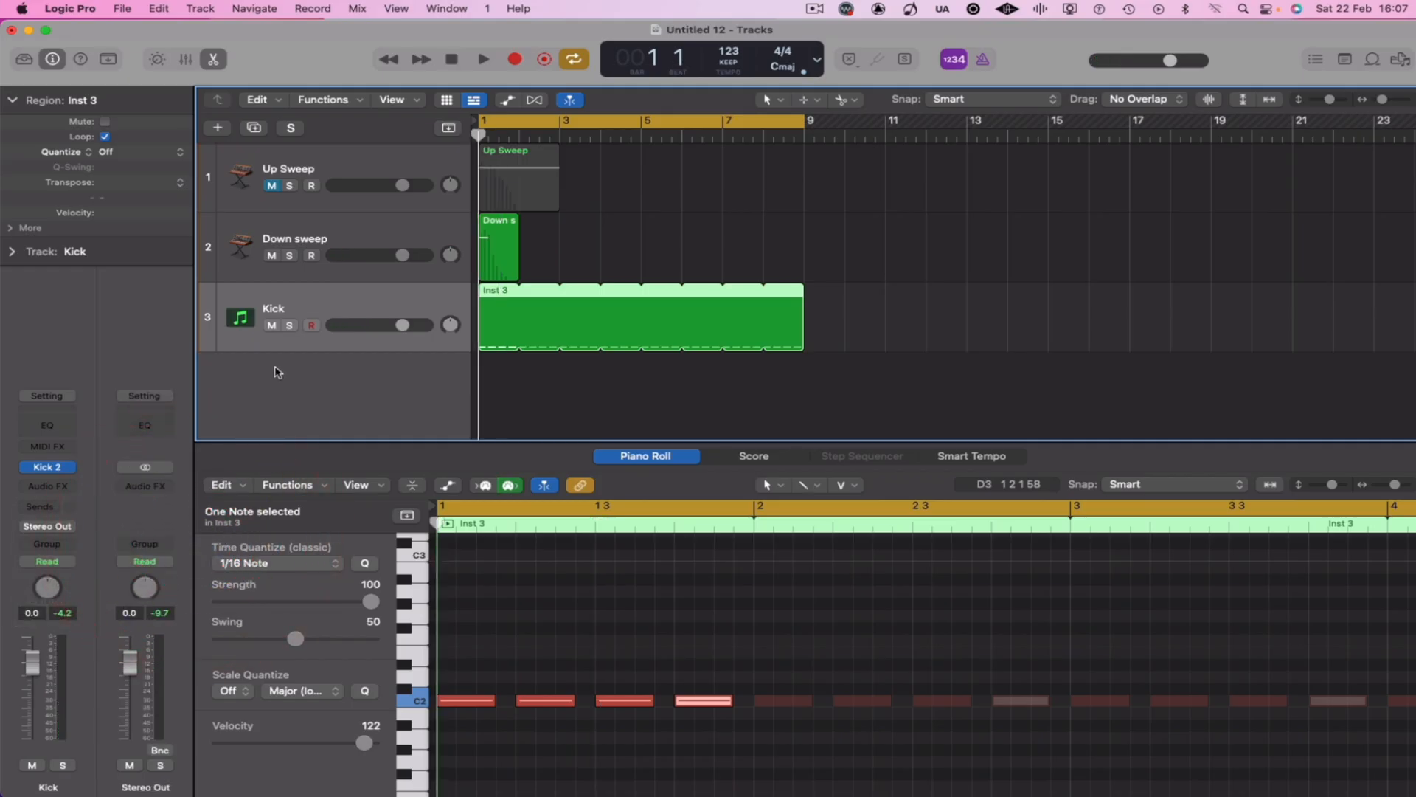
{"action": "key", "text": "space"}
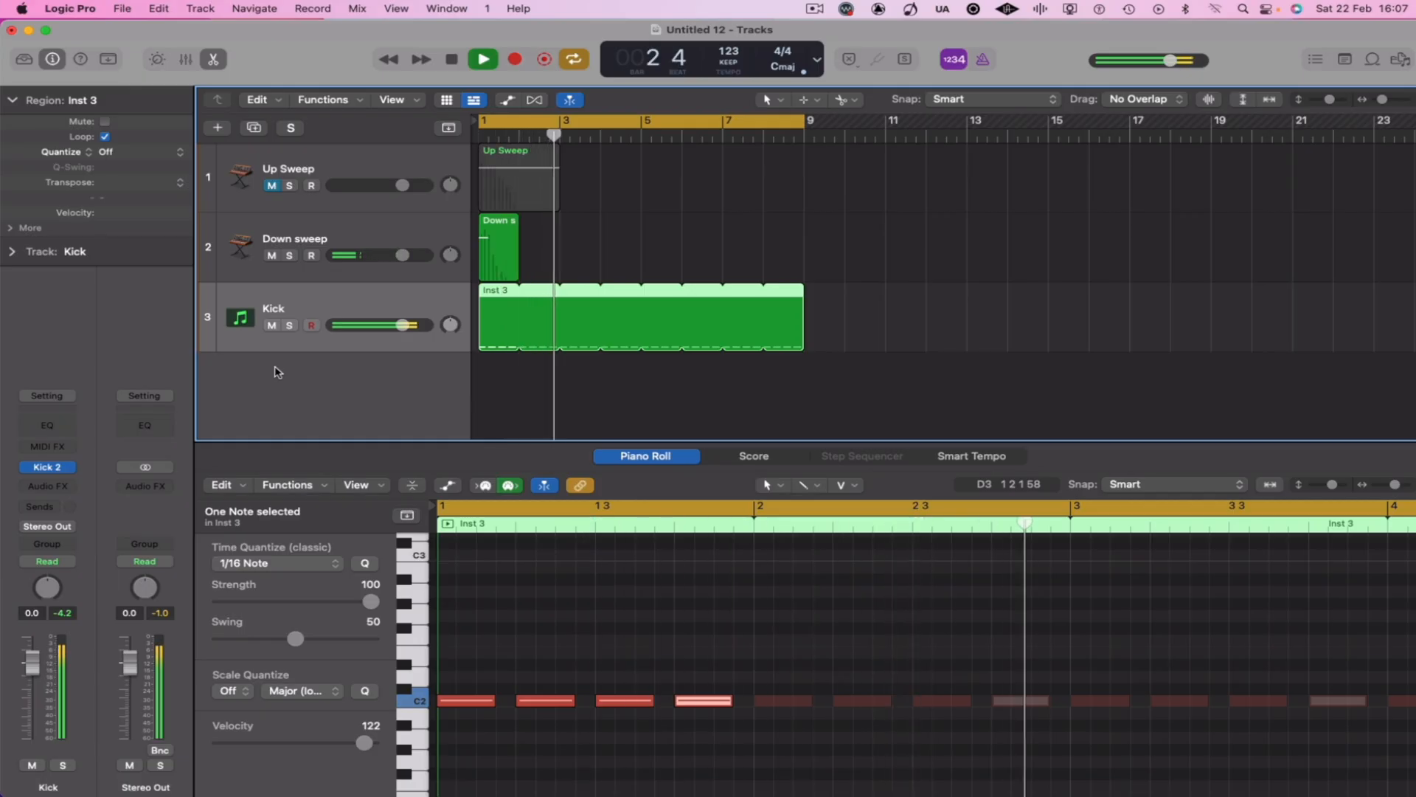
{"action": "key", "text": "space"}
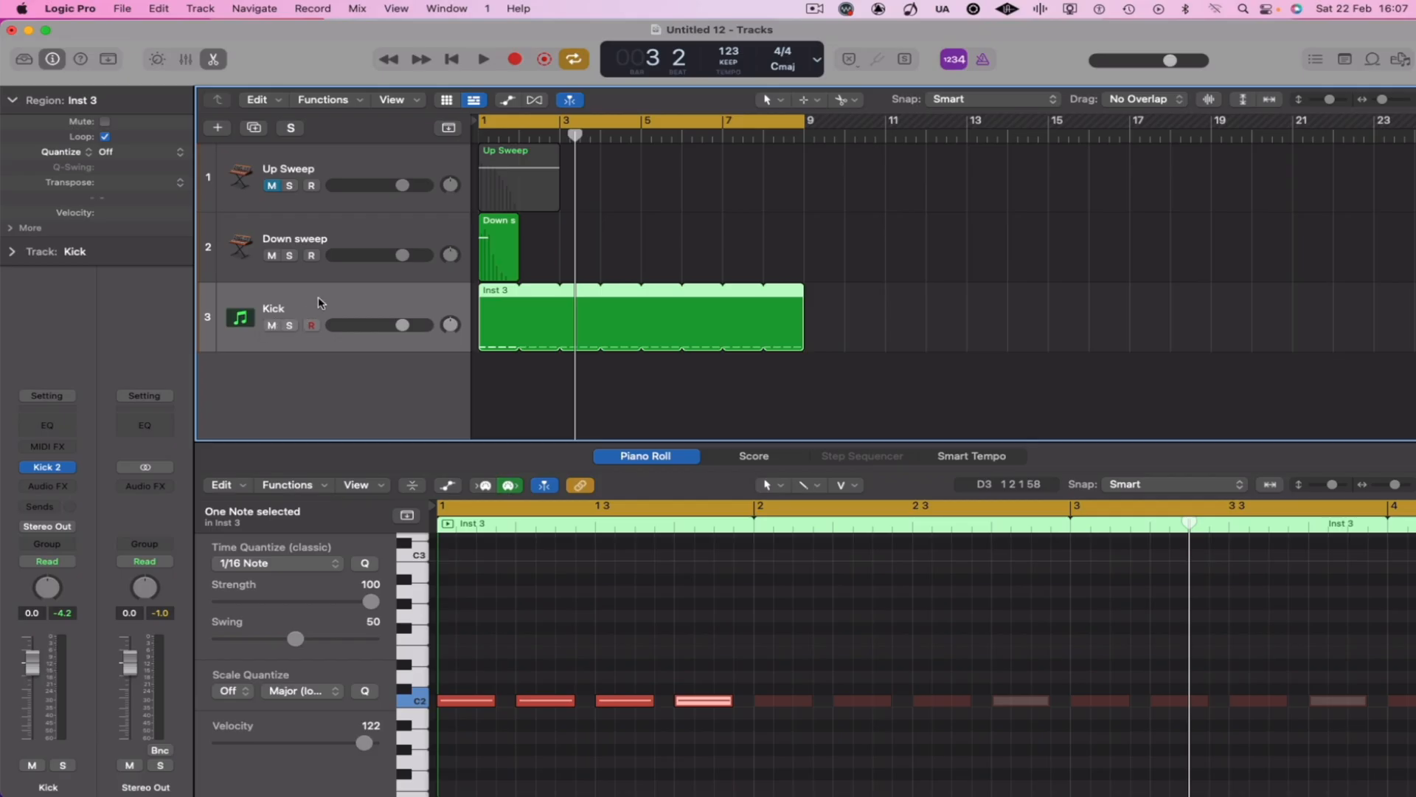
Open the Compressor side-chained to Inst 3 on the Down sweep track and switch it on
{"action": "left_click", "coordinate": [351, 231]}
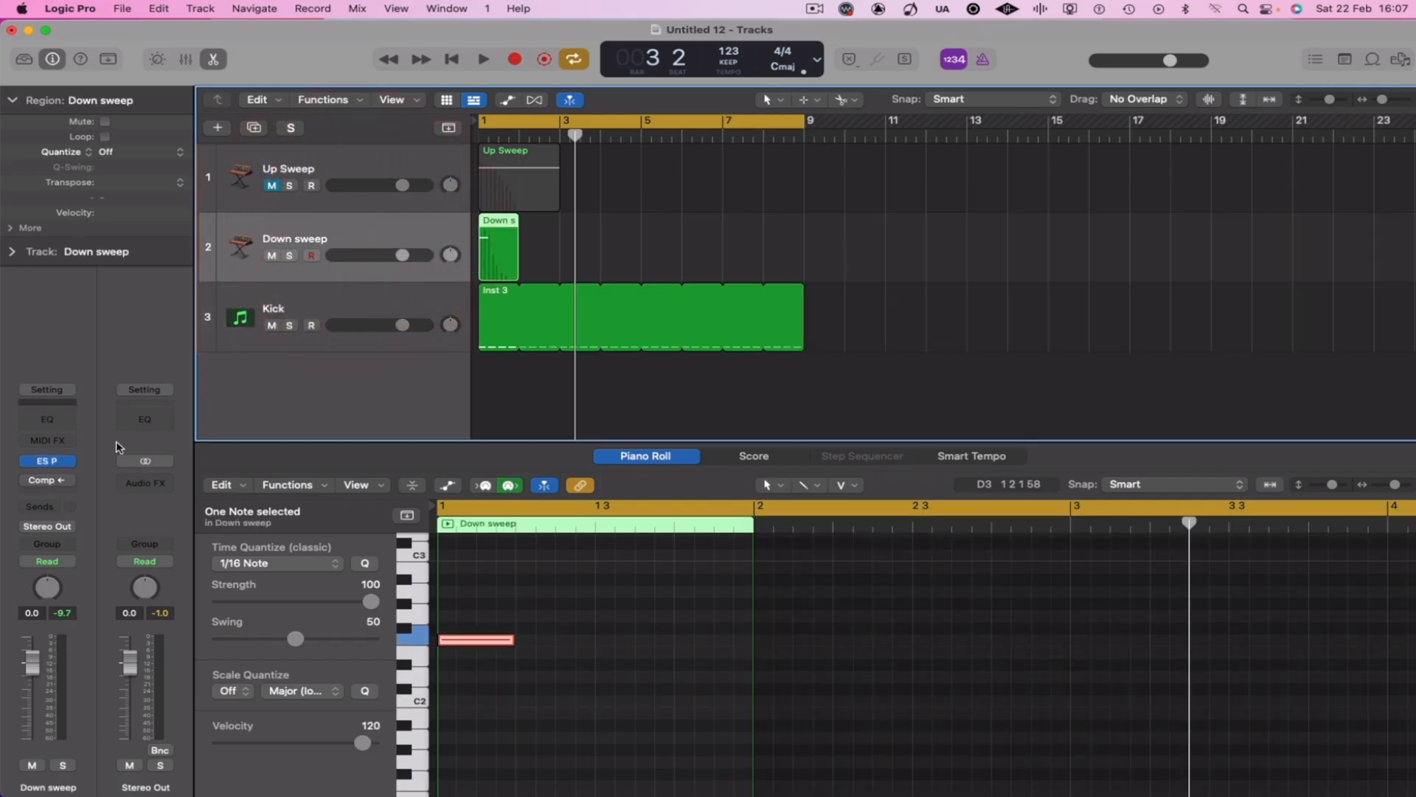
{"action": "mouse_move", "coordinate": [41, 484]}
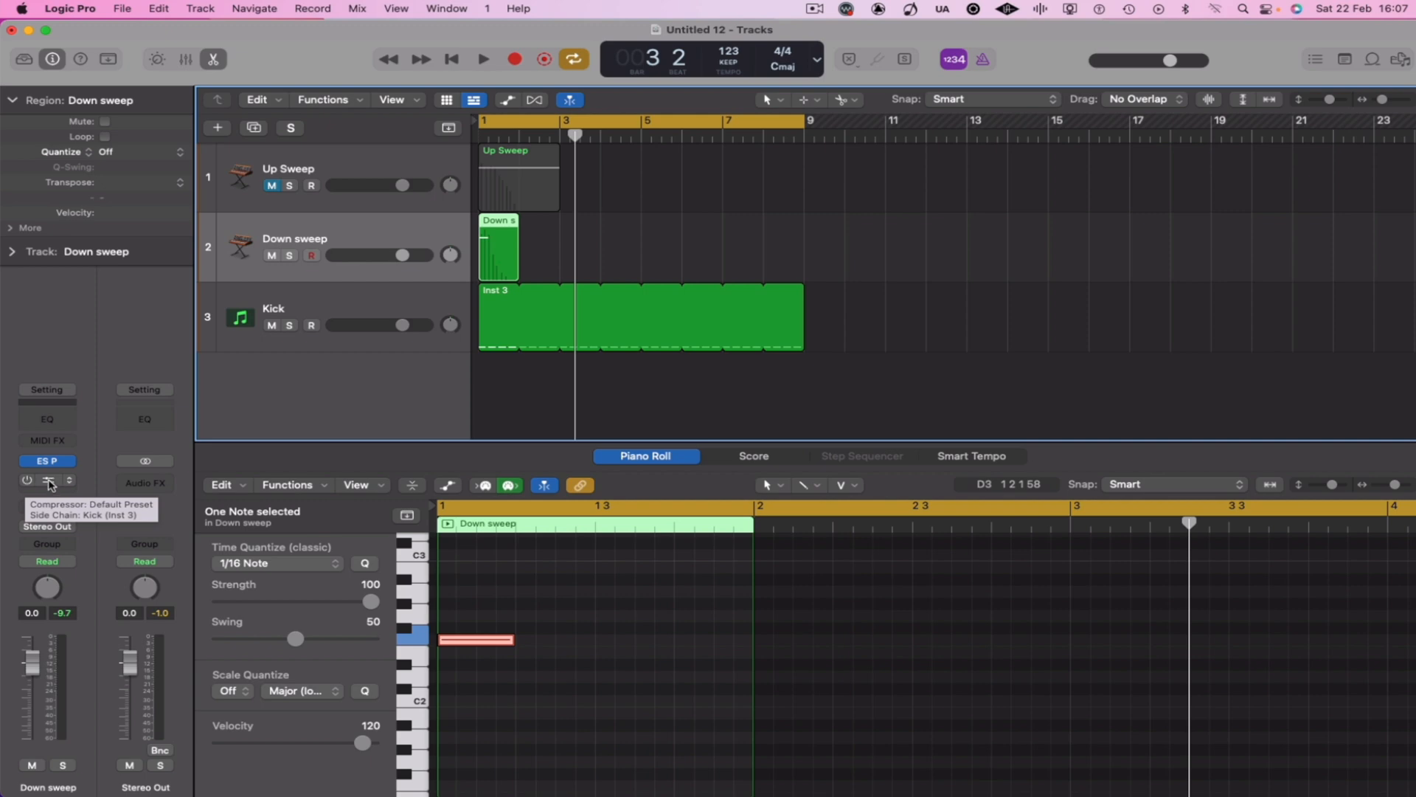
{"action": "left_click", "coordinate": [50, 484]}
{"action": "left_click_drag", "start_coordinate": [748, 231], "coordinate": [661, 208]}
{"action": "left_click", "coordinate": [551, 235]}
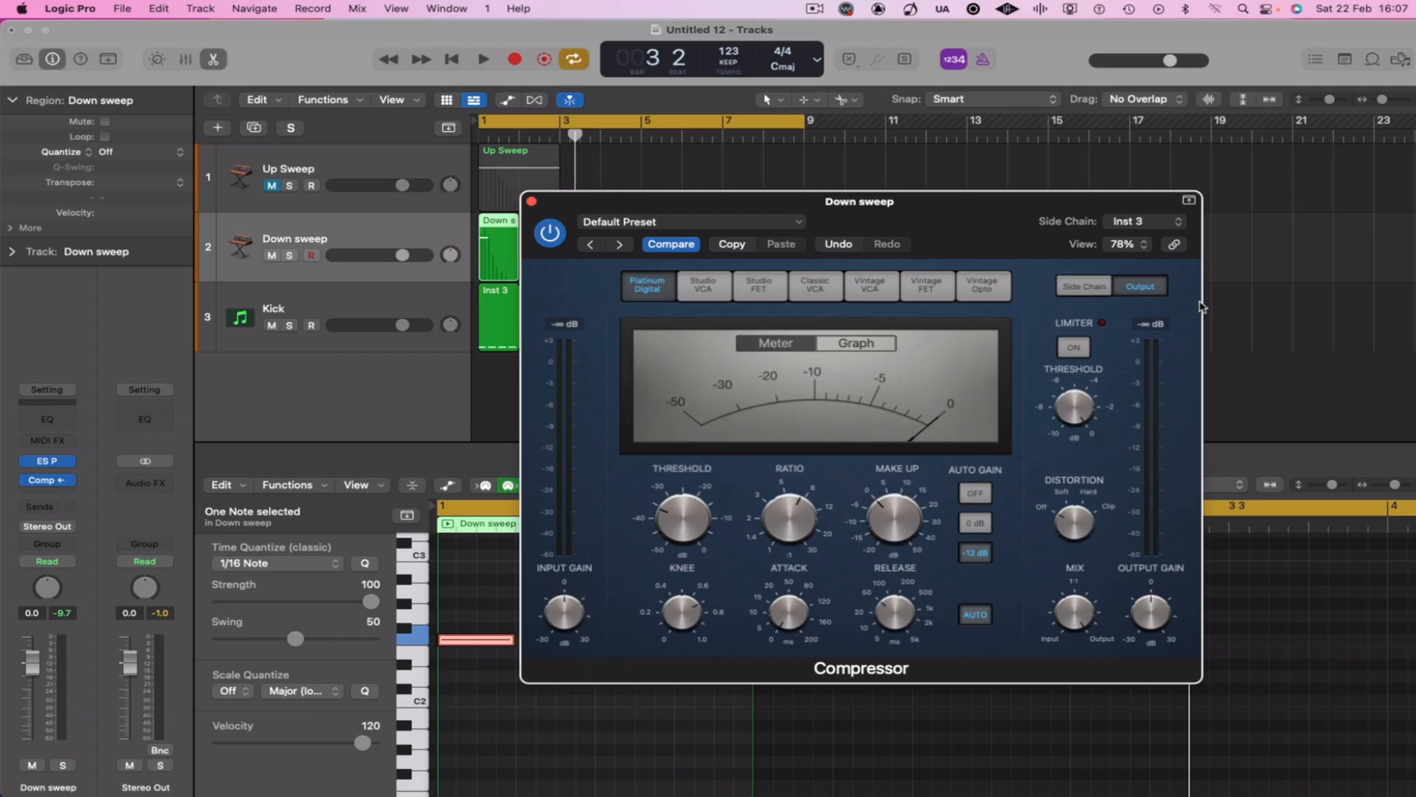
Select Kick (Inst 3) as the Compressor's side-chain source, raise the threshold, lower the ratio, and keep the attack at 0.0 ms
{"action": "left_click", "coordinate": [1176, 225]}
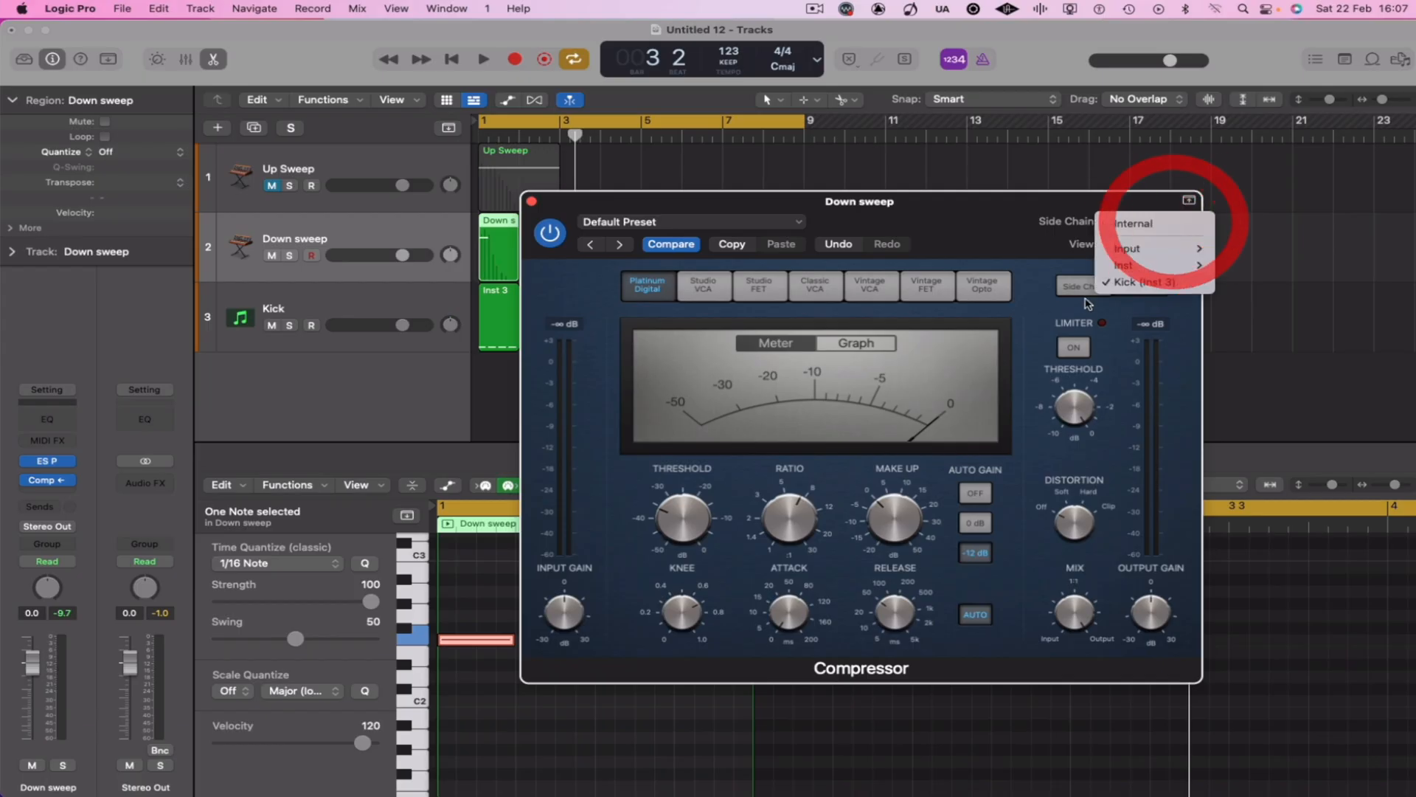
{"action": "left_click", "coordinate": [1145, 288]}
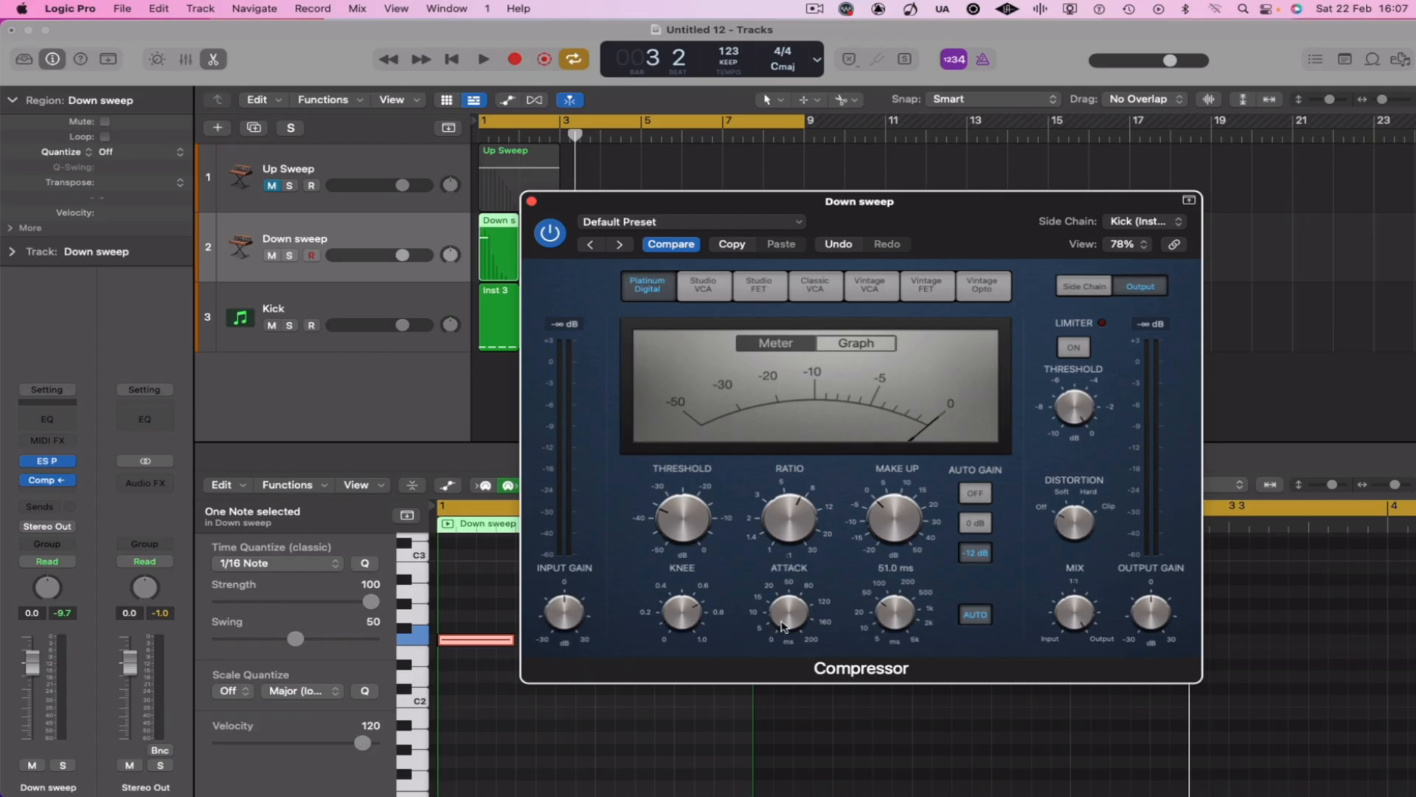
{"action": "left_click_drag", "start_coordinate": [680, 519], "coordinate": [676, 507]}
{"action": "left_click_drag", "start_coordinate": [787, 519], "coordinate": [789, 553]}
{"action": "left_click", "coordinate": [794, 593]}
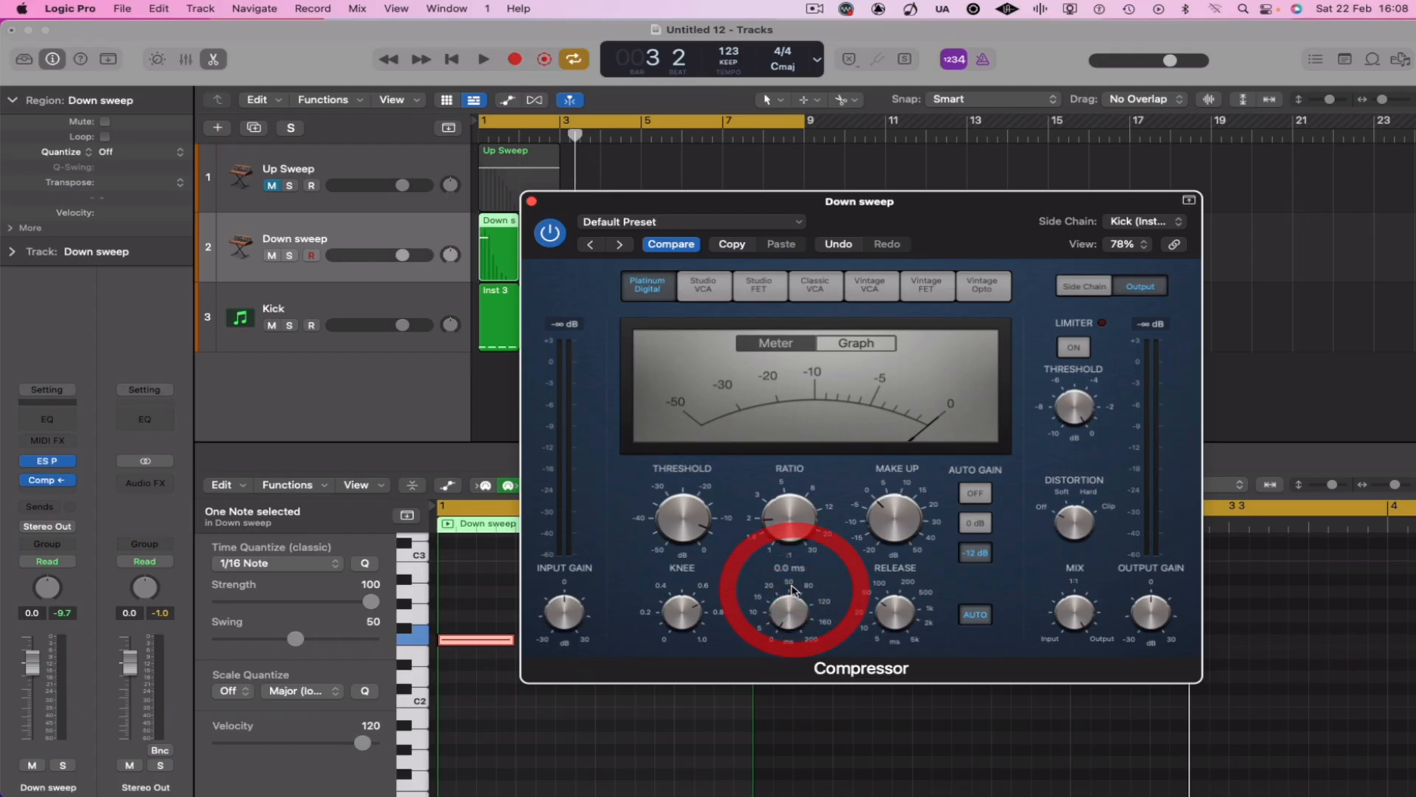
Play the down sweep and kick from the start to hear the side-chain compression
{"action": "key", "text": "Return"}
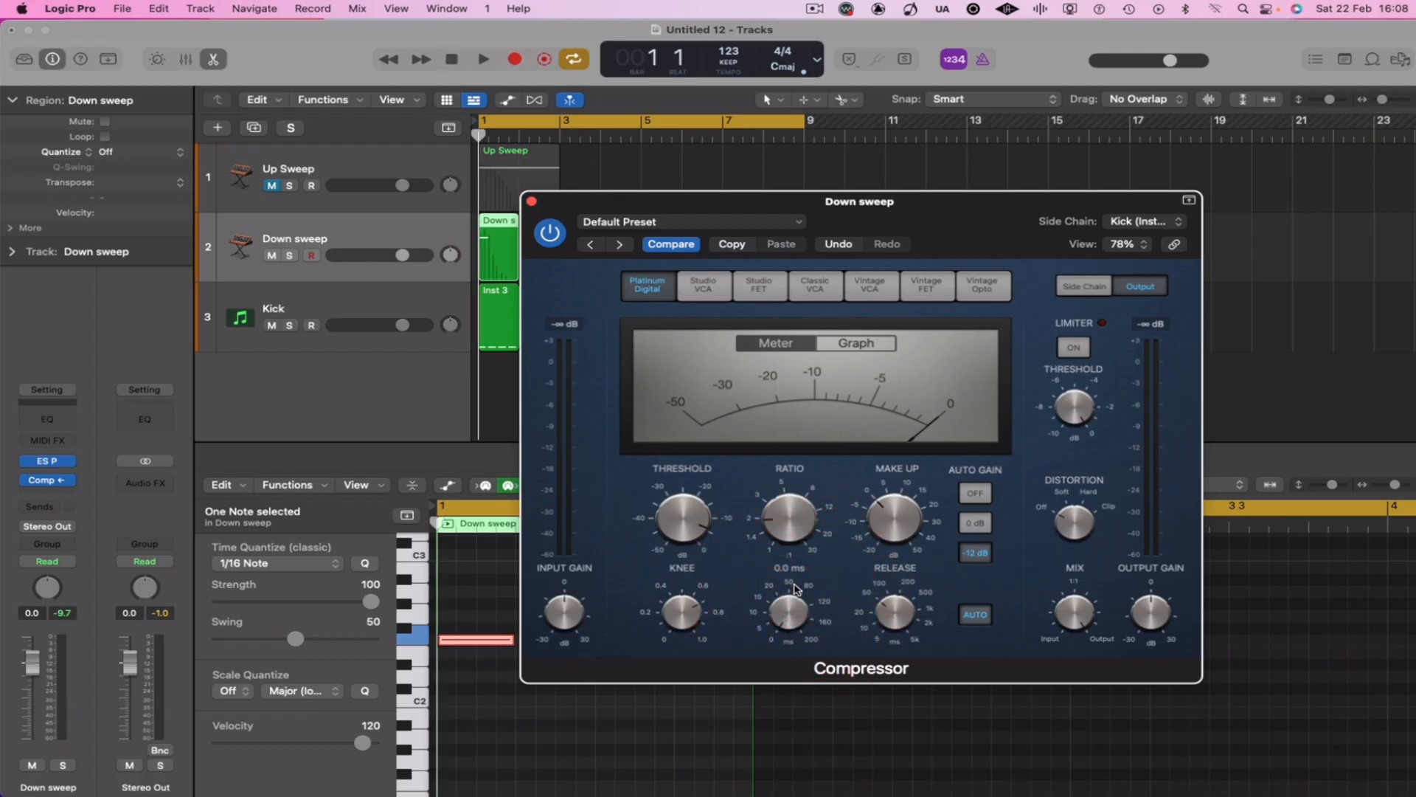
{"action": "key", "text": "space"}
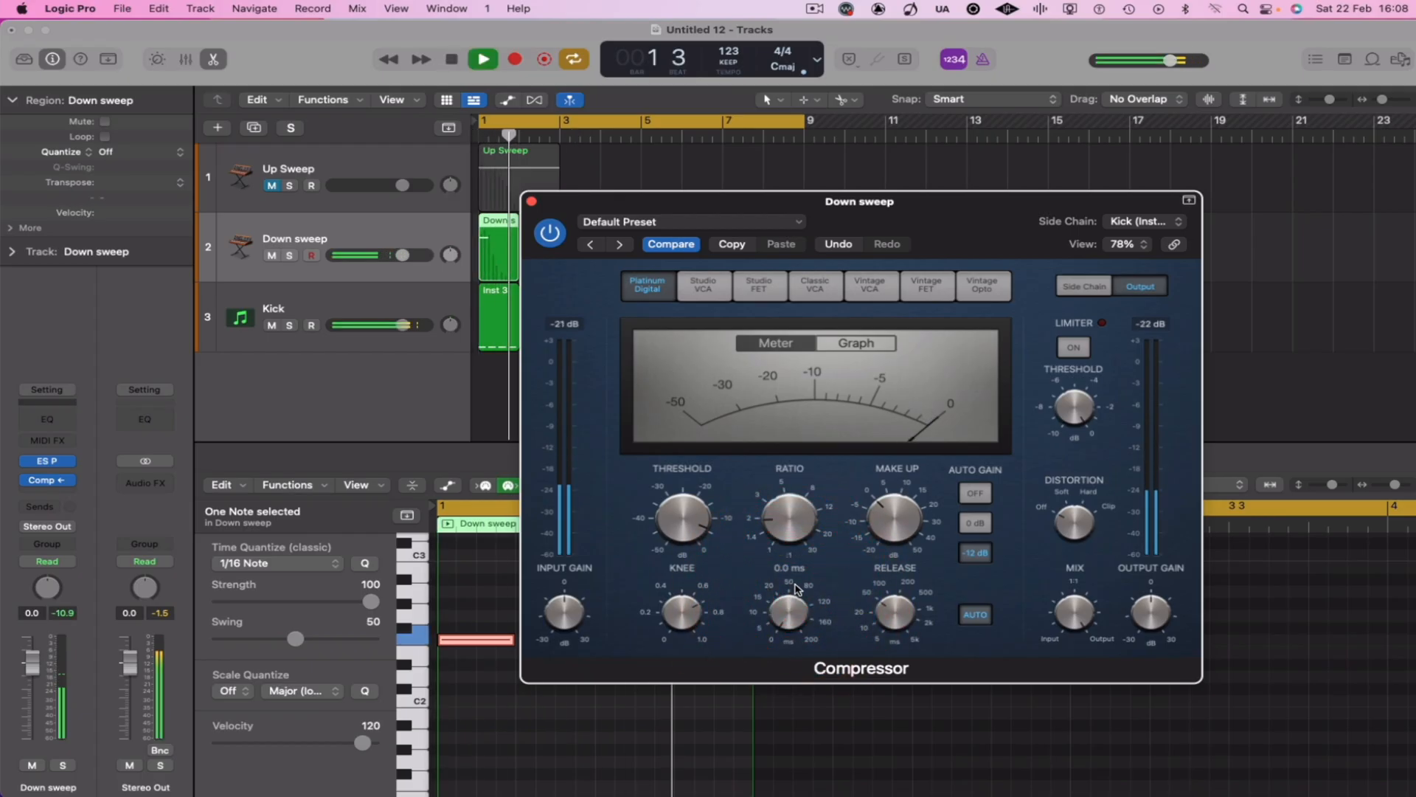
{"action": "key", "text": "space"}
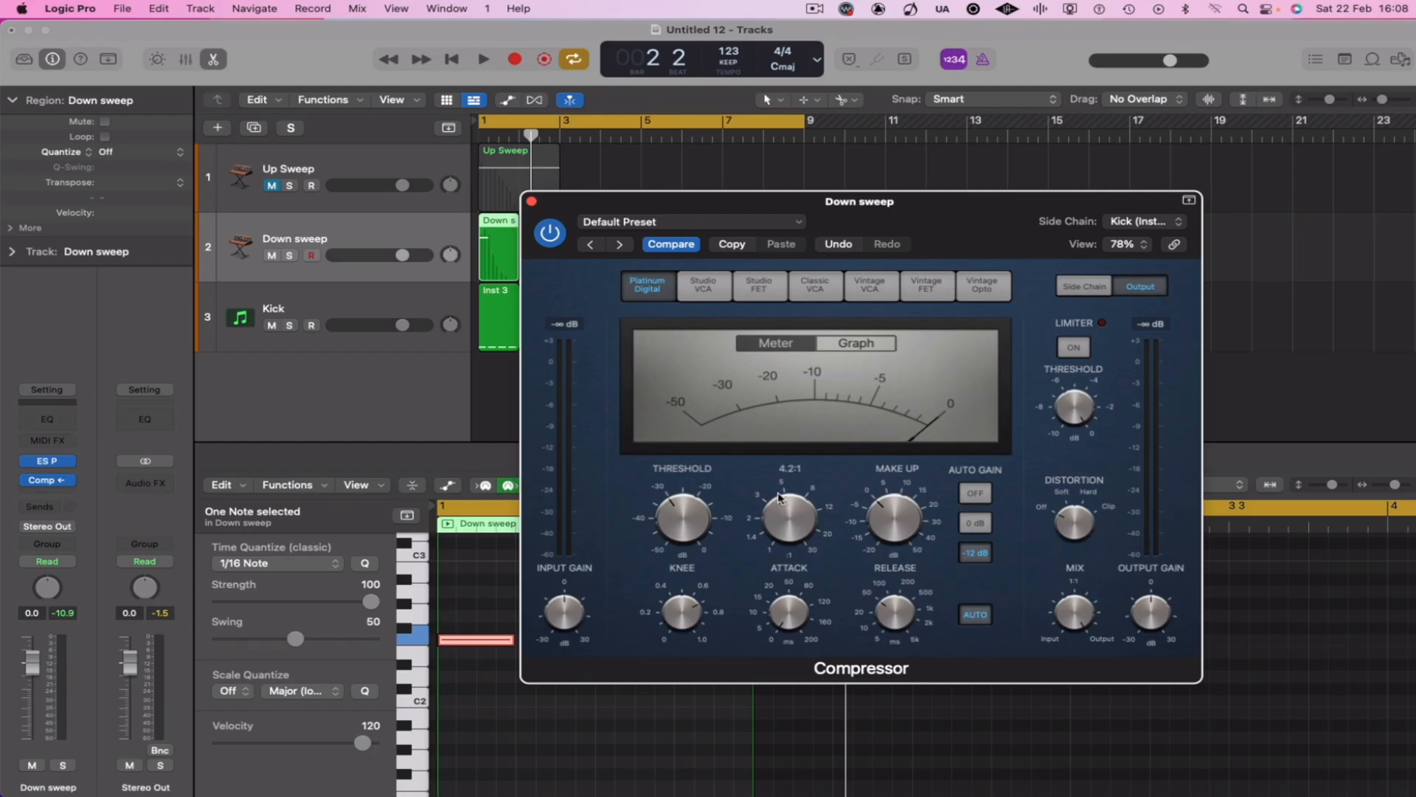
Set the Compressor's threshold to about -30 dB, ratio to 5.0:1 and attack to 2.0 ms, playing back the changes
{"action": "left_click", "coordinate": [782, 493]}
{"action": "key", "text": "space"}
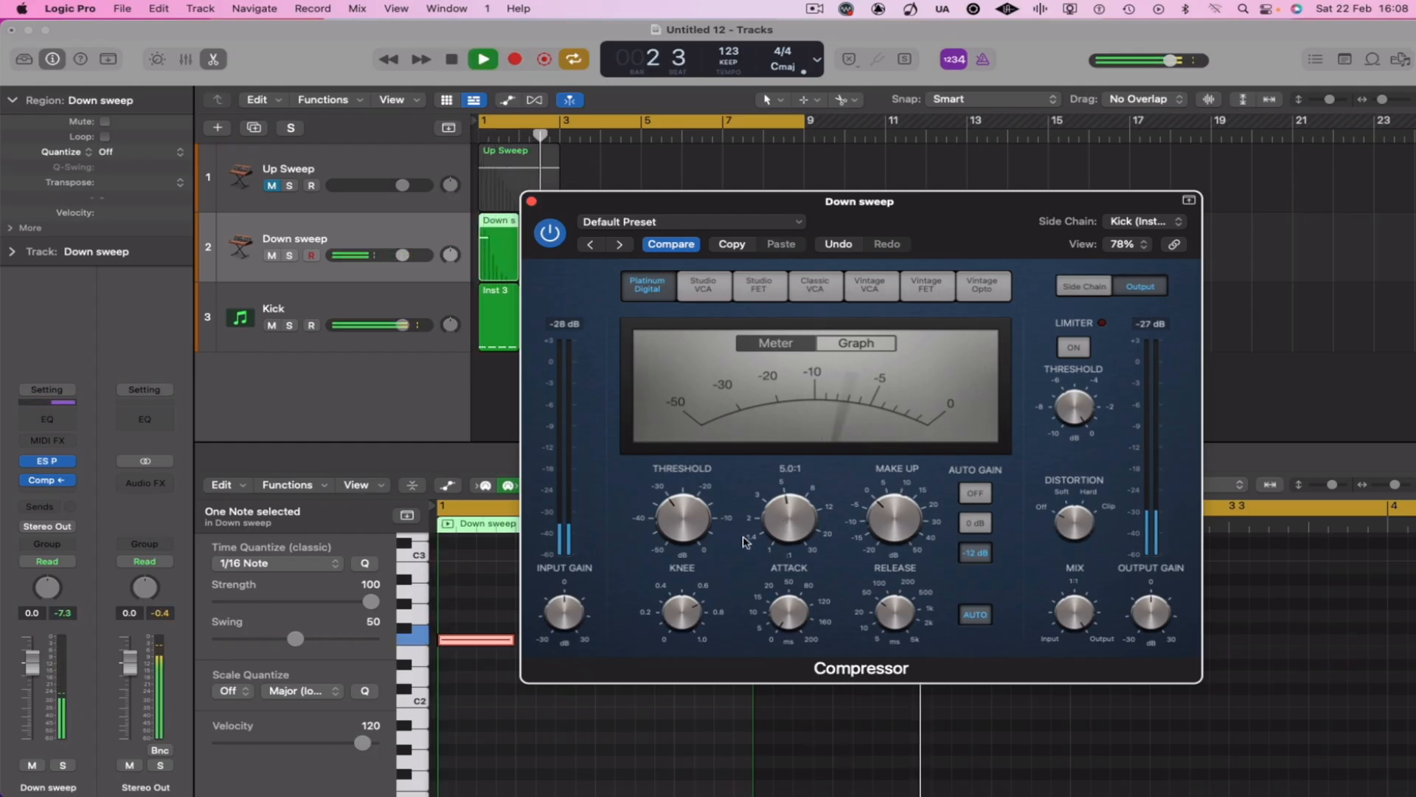
{"action": "key", "text": "space"}
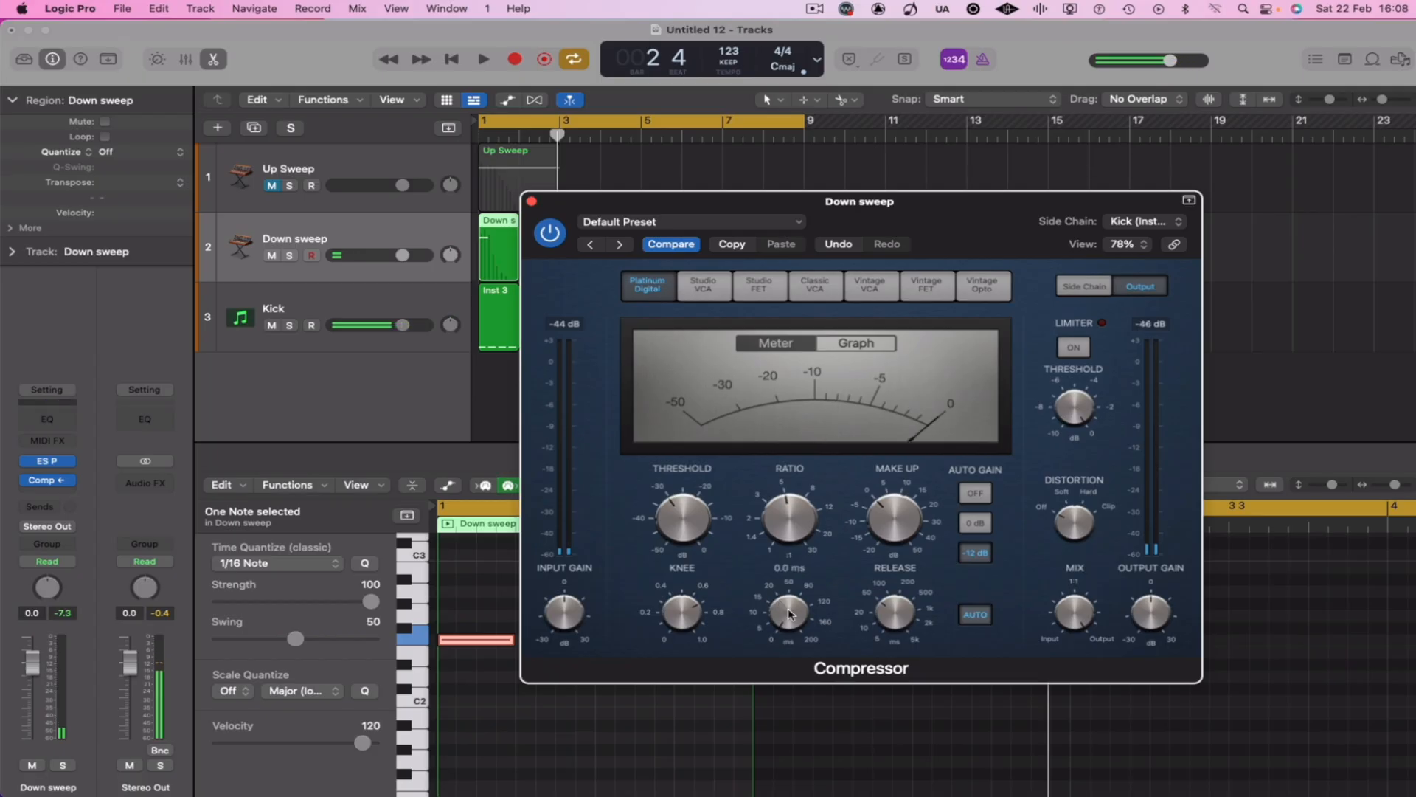
{"action": "left_click_drag", "start_coordinate": [783, 601], "coordinate": [780, 580]}
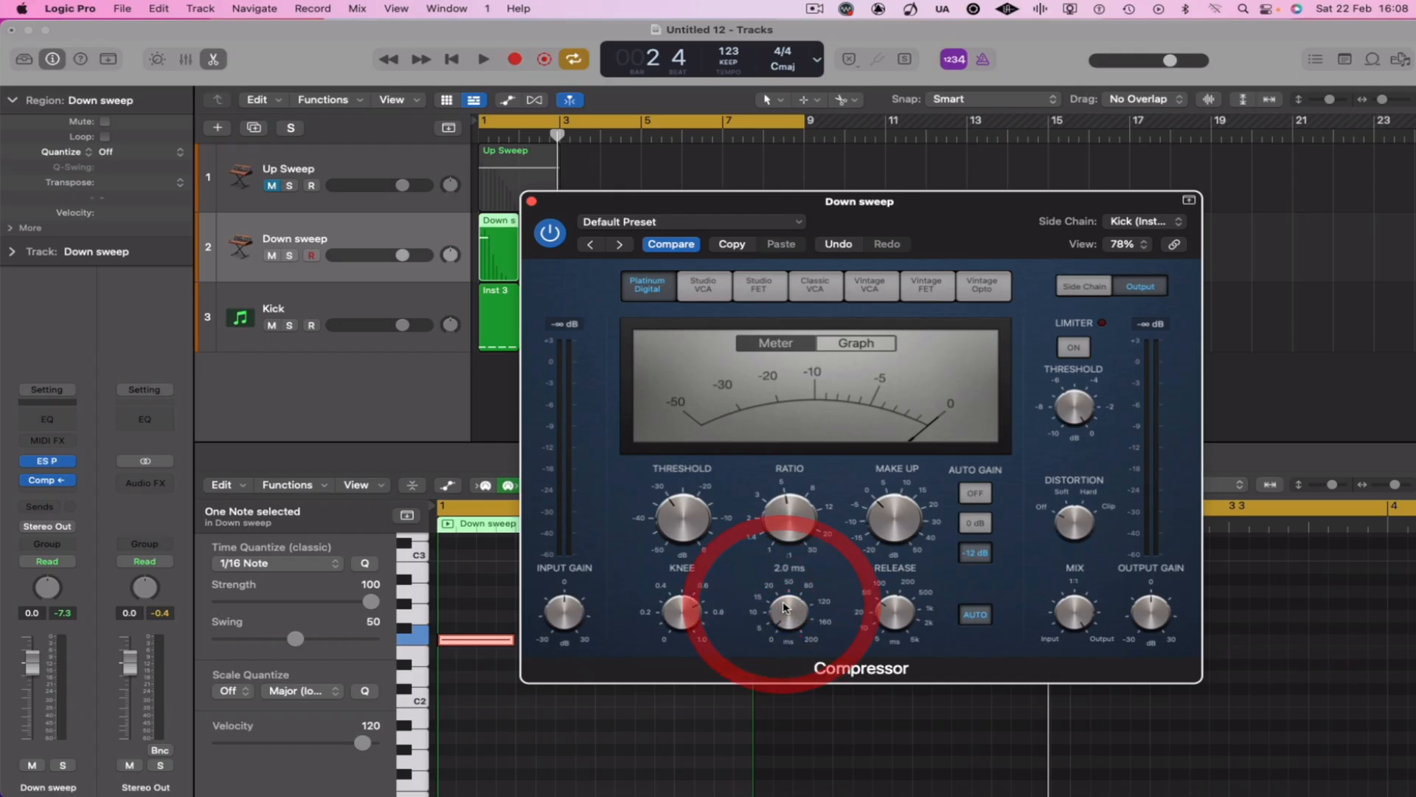
{"action": "key", "text": "space"}
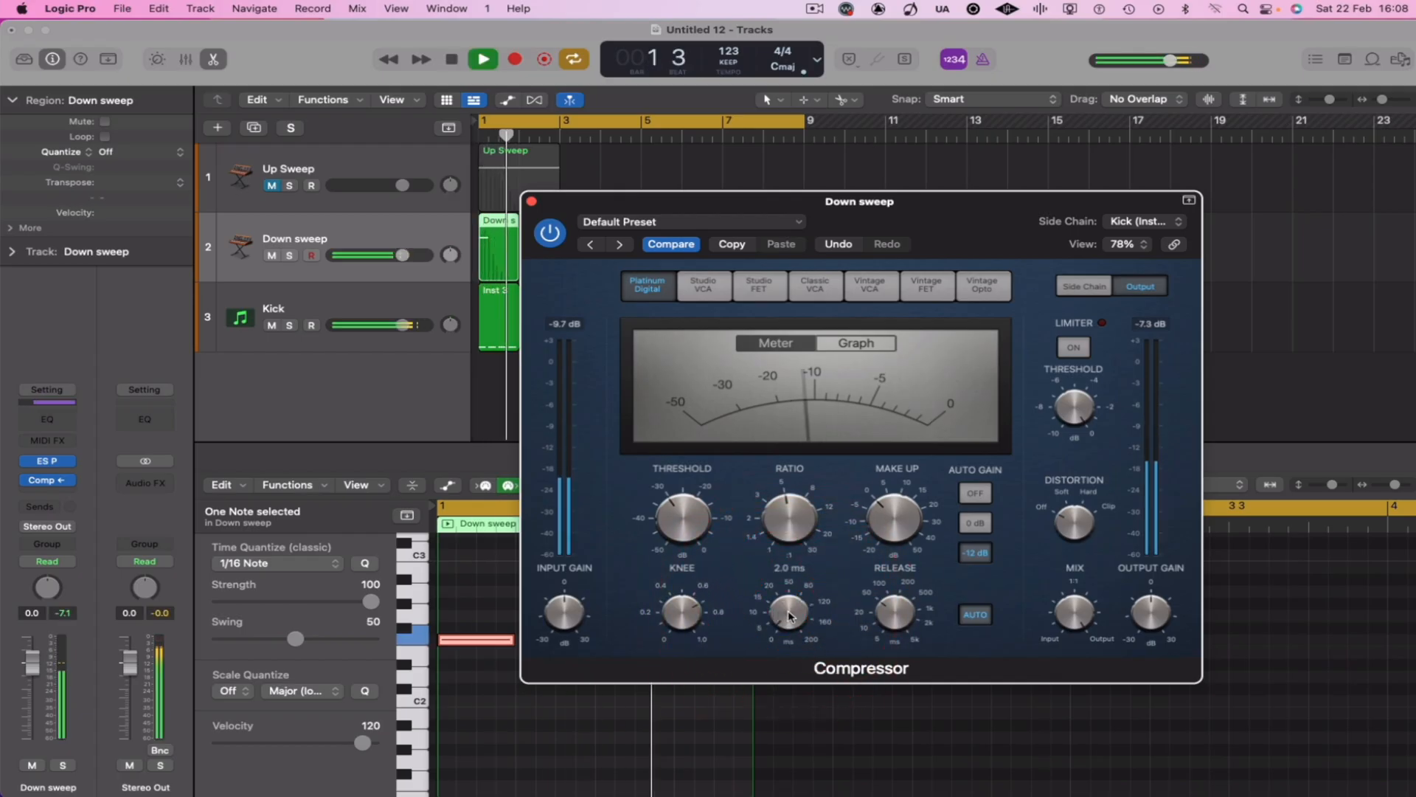
{"action": "key", "text": "space"}
Shorten the Compressor's release to about 7 ms and play the sweep with the kick
{"action": "mouse_move", "coordinate": [885, 619]}
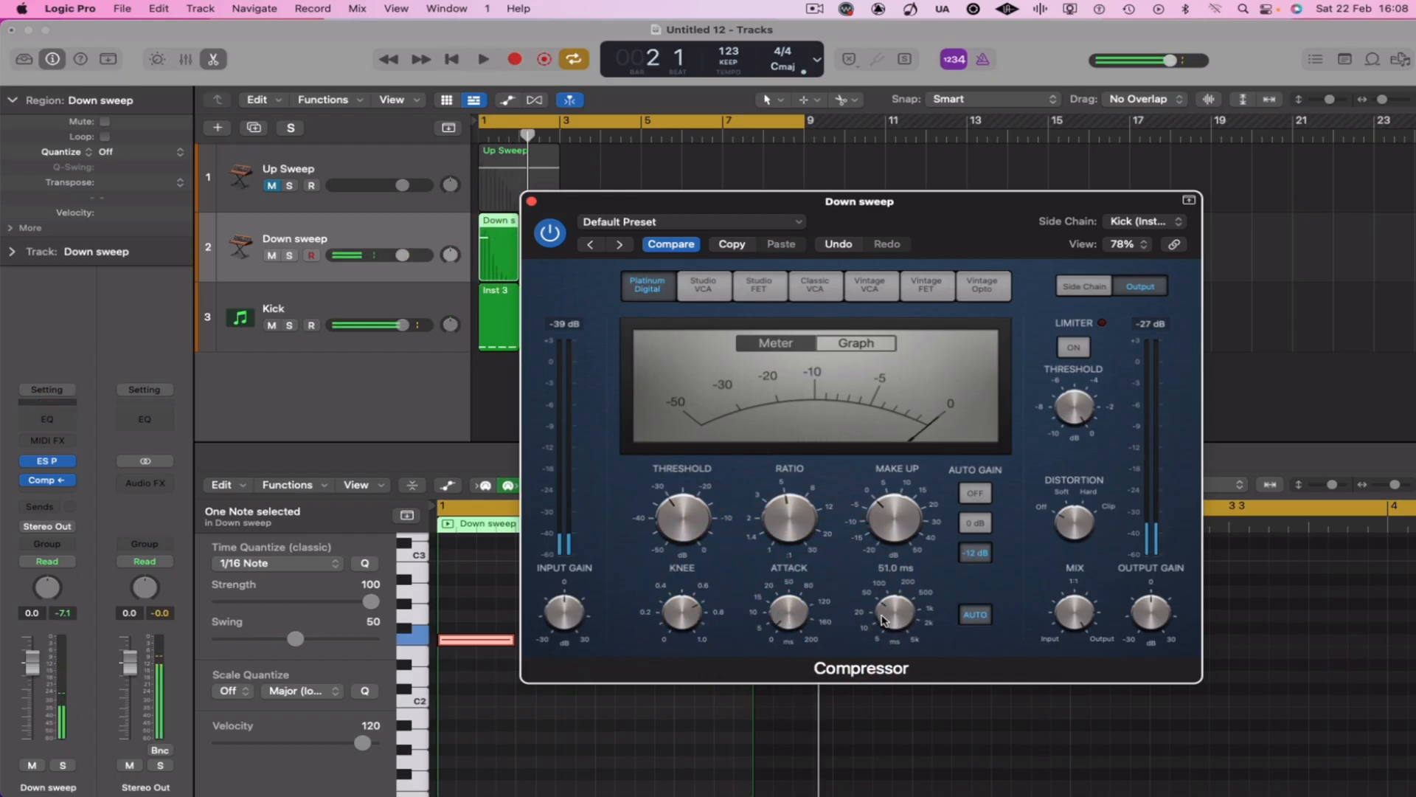
{"action": "left_click_drag", "start_coordinate": [892, 623], "coordinate": [890, 642]}
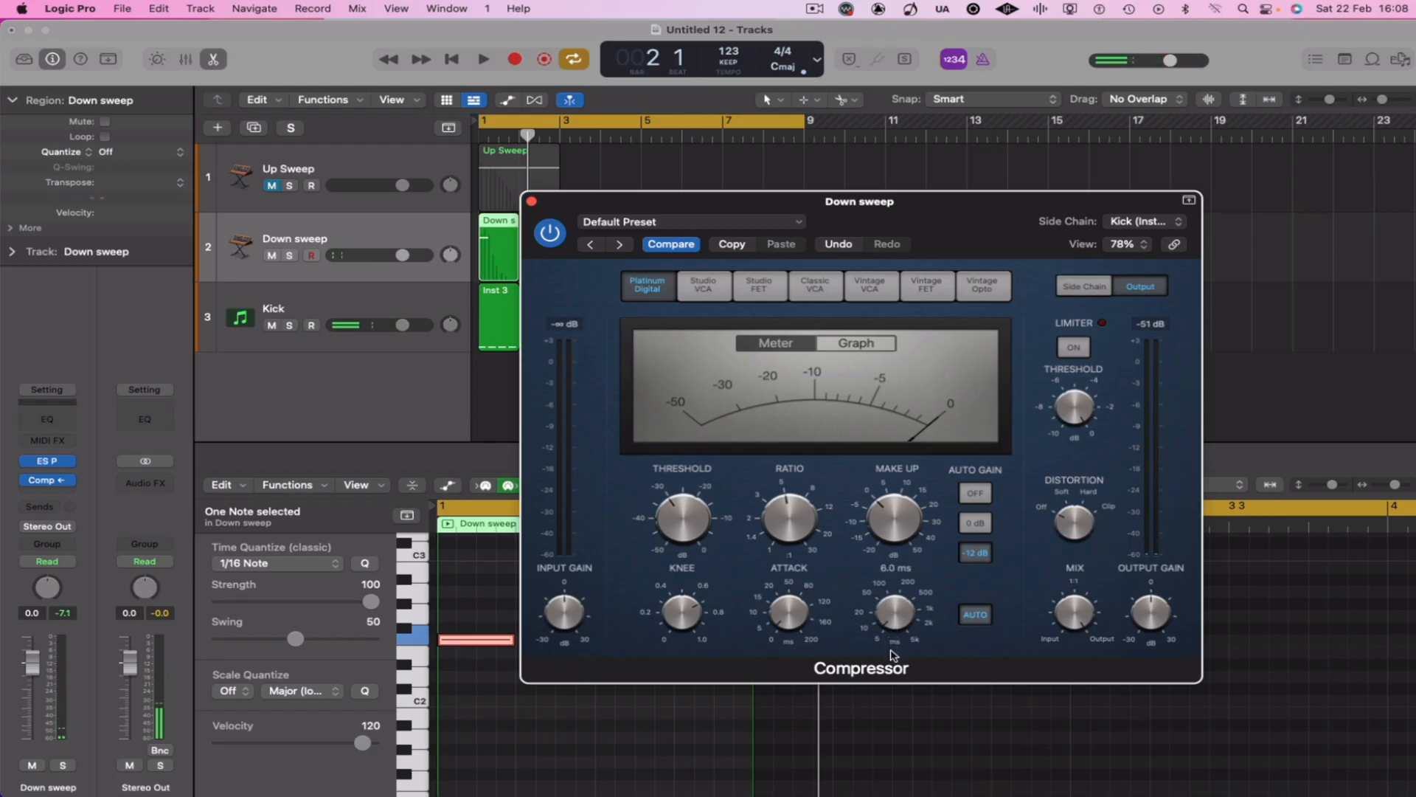
{"action": "key", "text": "space"}
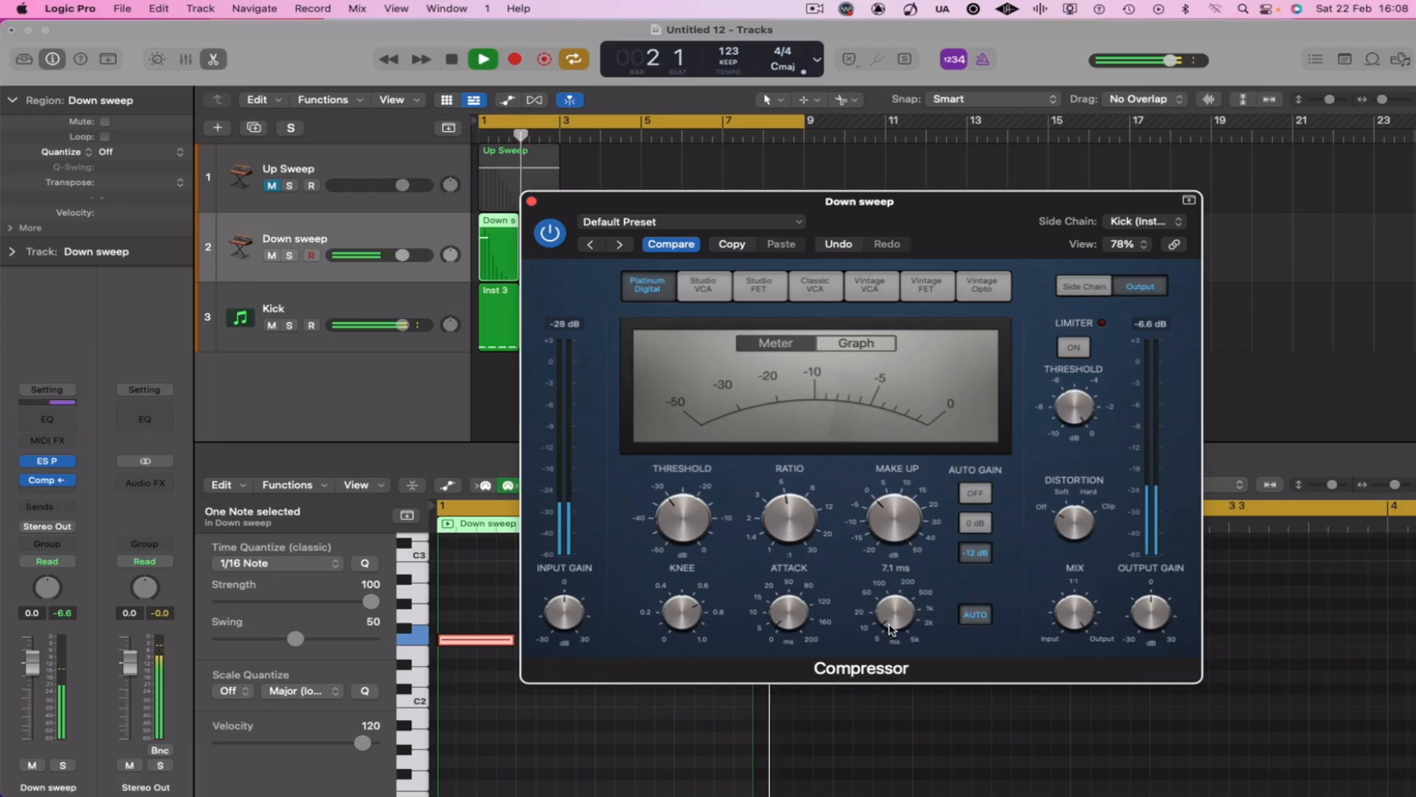
{"action": "key", "text": "space"}
Set the Compressor's release to 100 ms and play the down sweep with the kick again
{"action": "left_click_drag", "start_coordinate": [891, 646], "coordinate": [880, 605]}
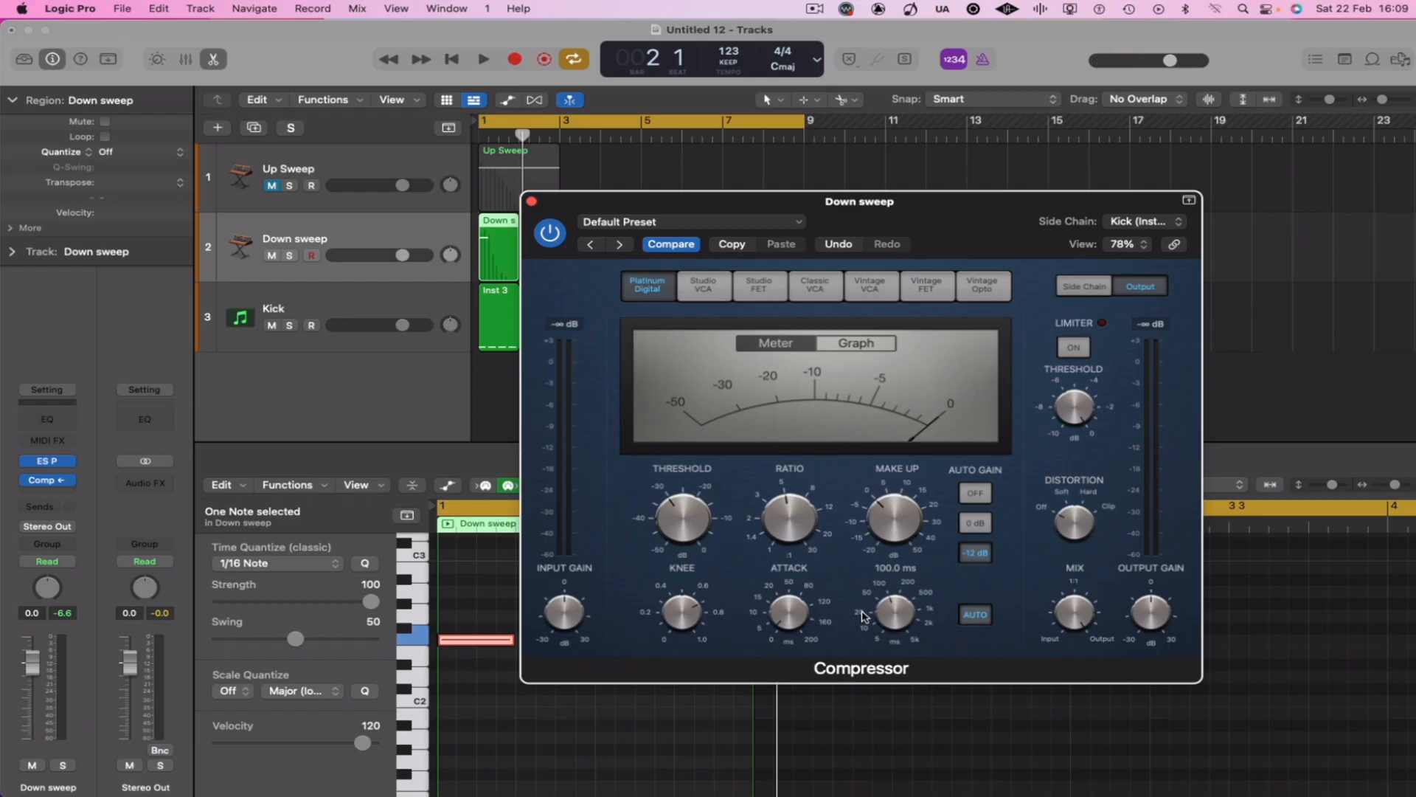
{"action": "key", "text": "space"}
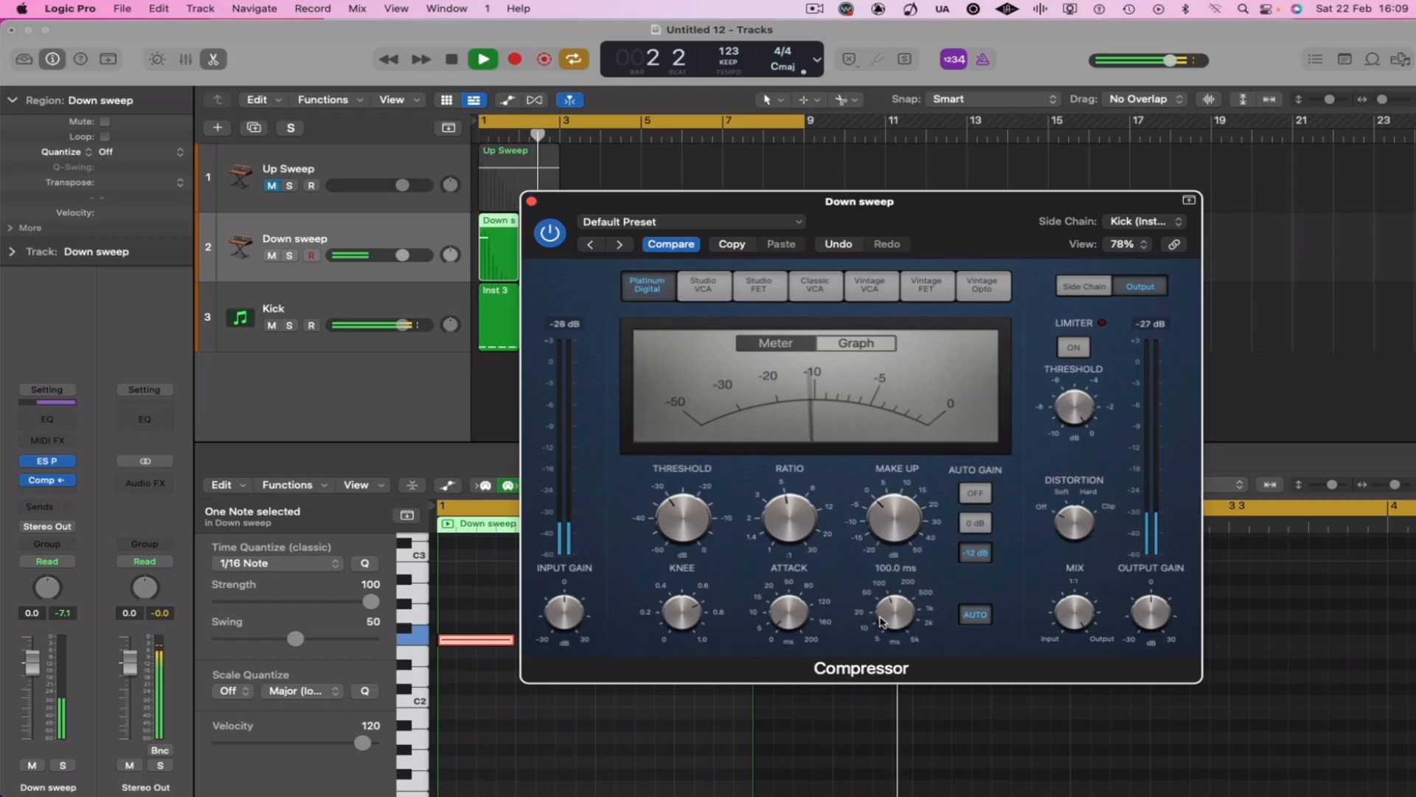
{"action": "key", "text": "space"}
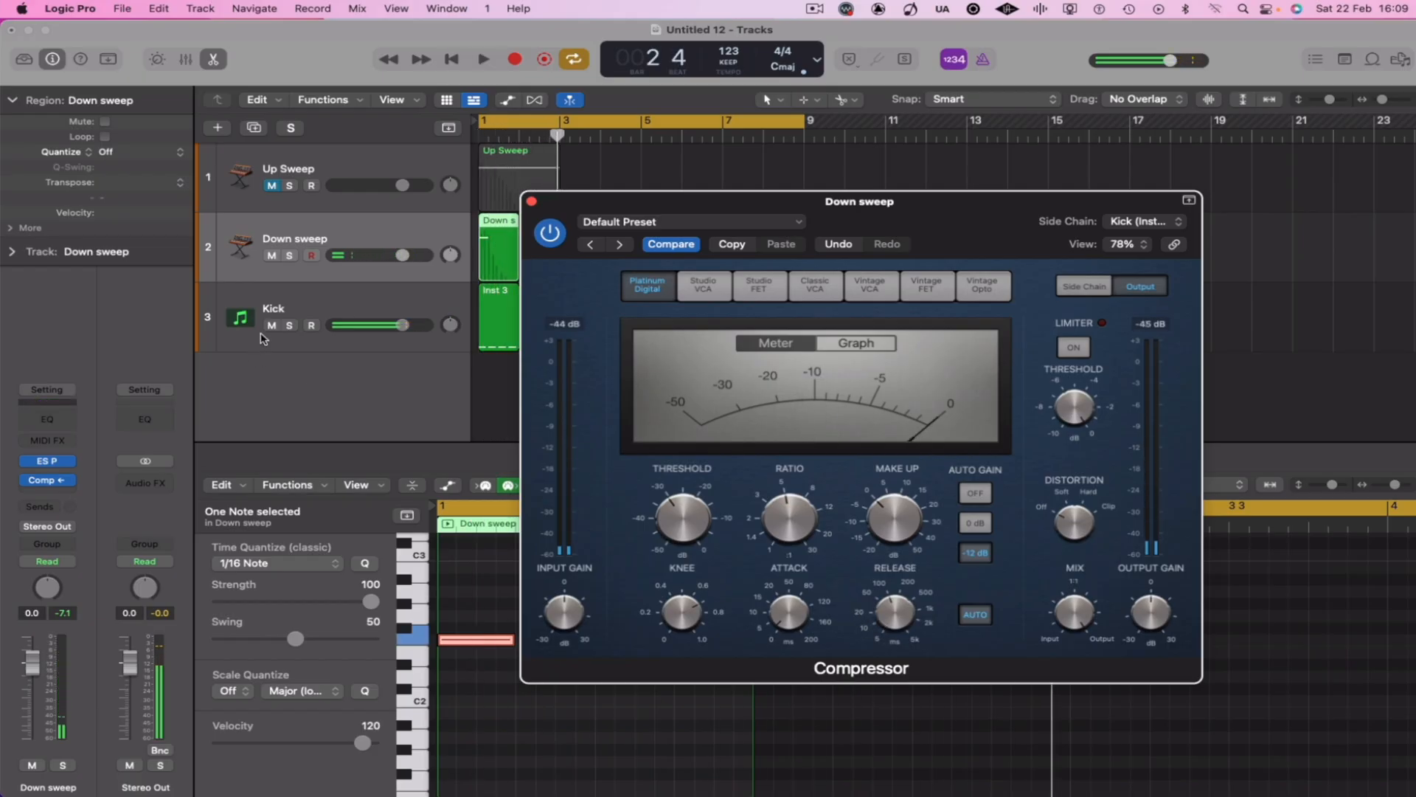
Route the Kick track to No Output and play the side-chained down sweep from the start
{"action": "left_click", "coordinate": [308, 317]}
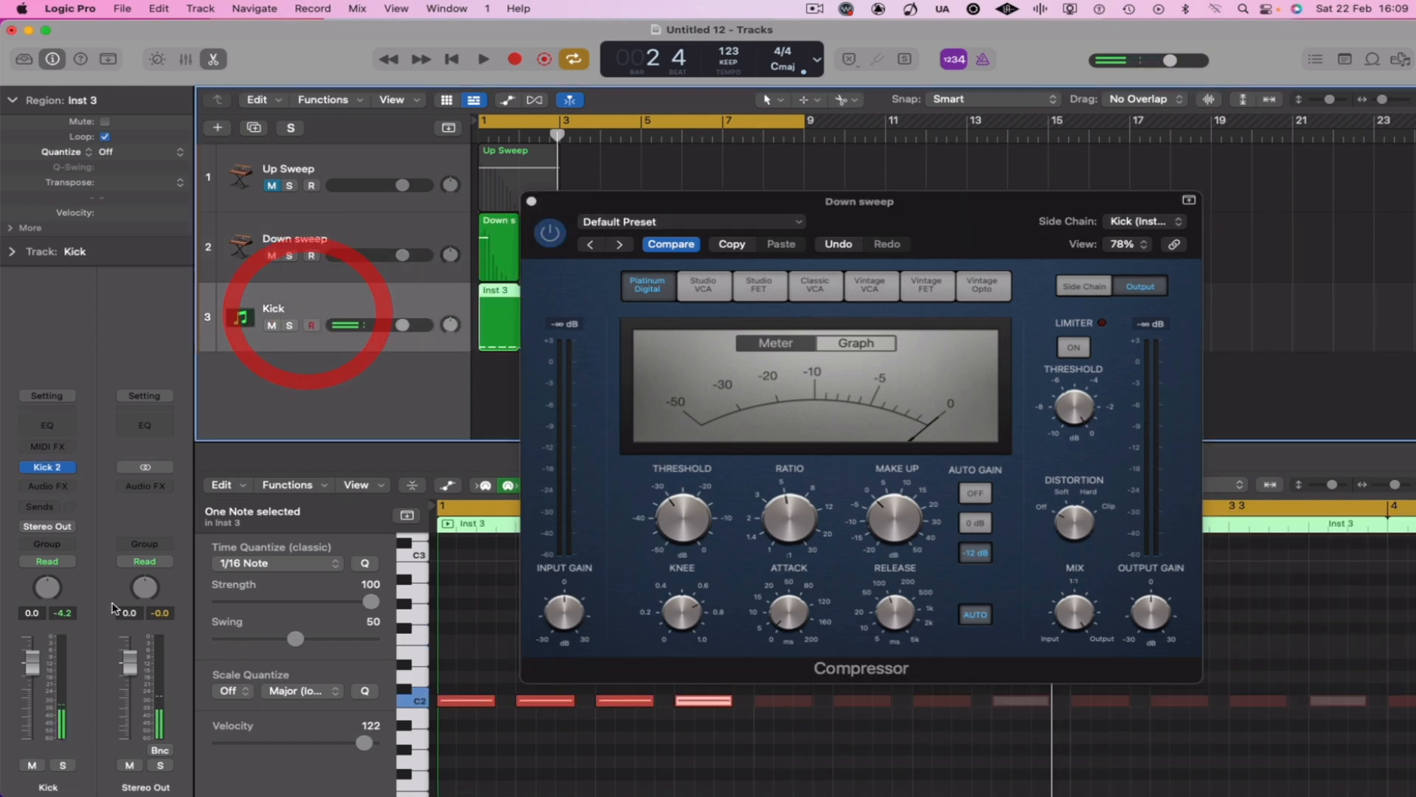
{"action": "left_click", "coordinate": [49, 526]}
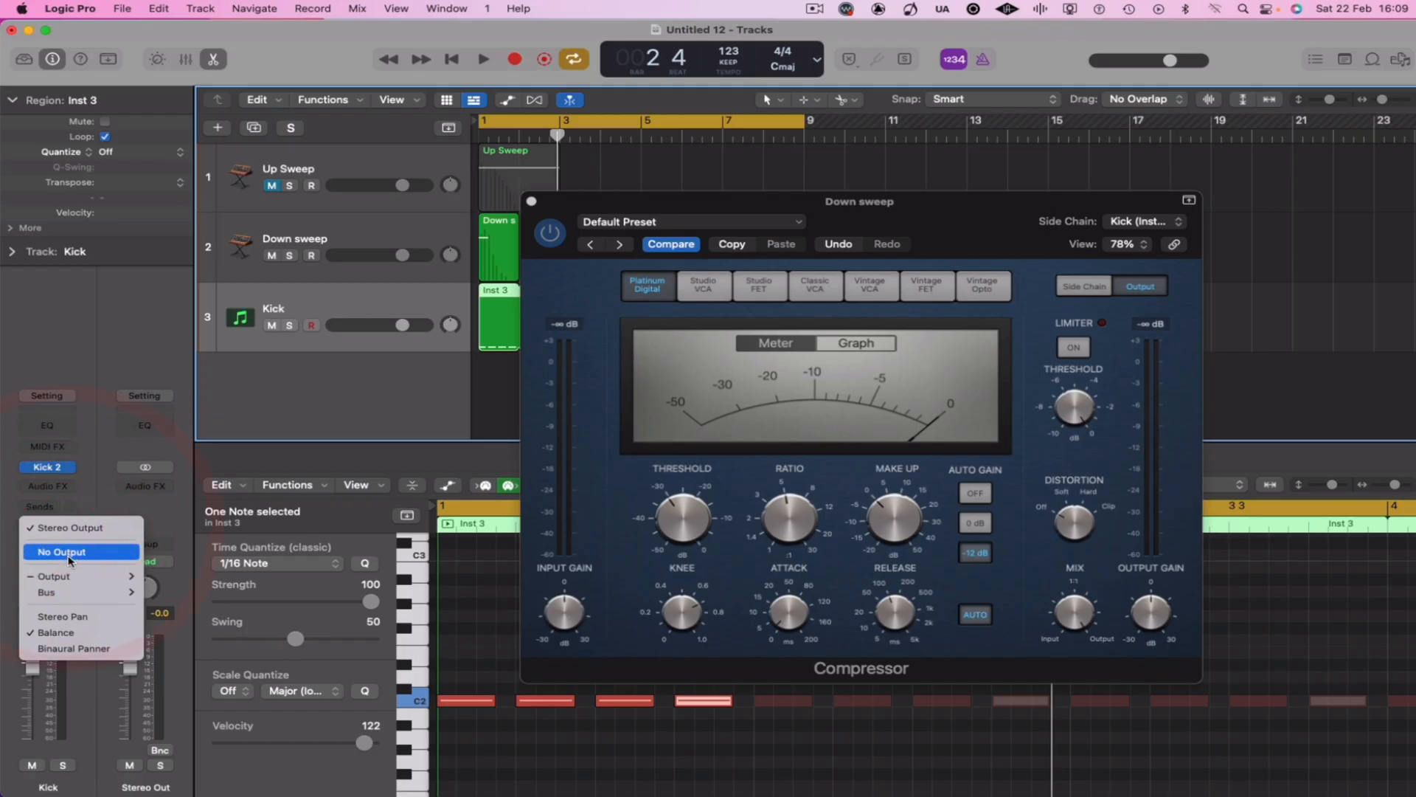
{"action": "left_click", "coordinate": [67, 552]}
{"action": "key", "text": "Return"}
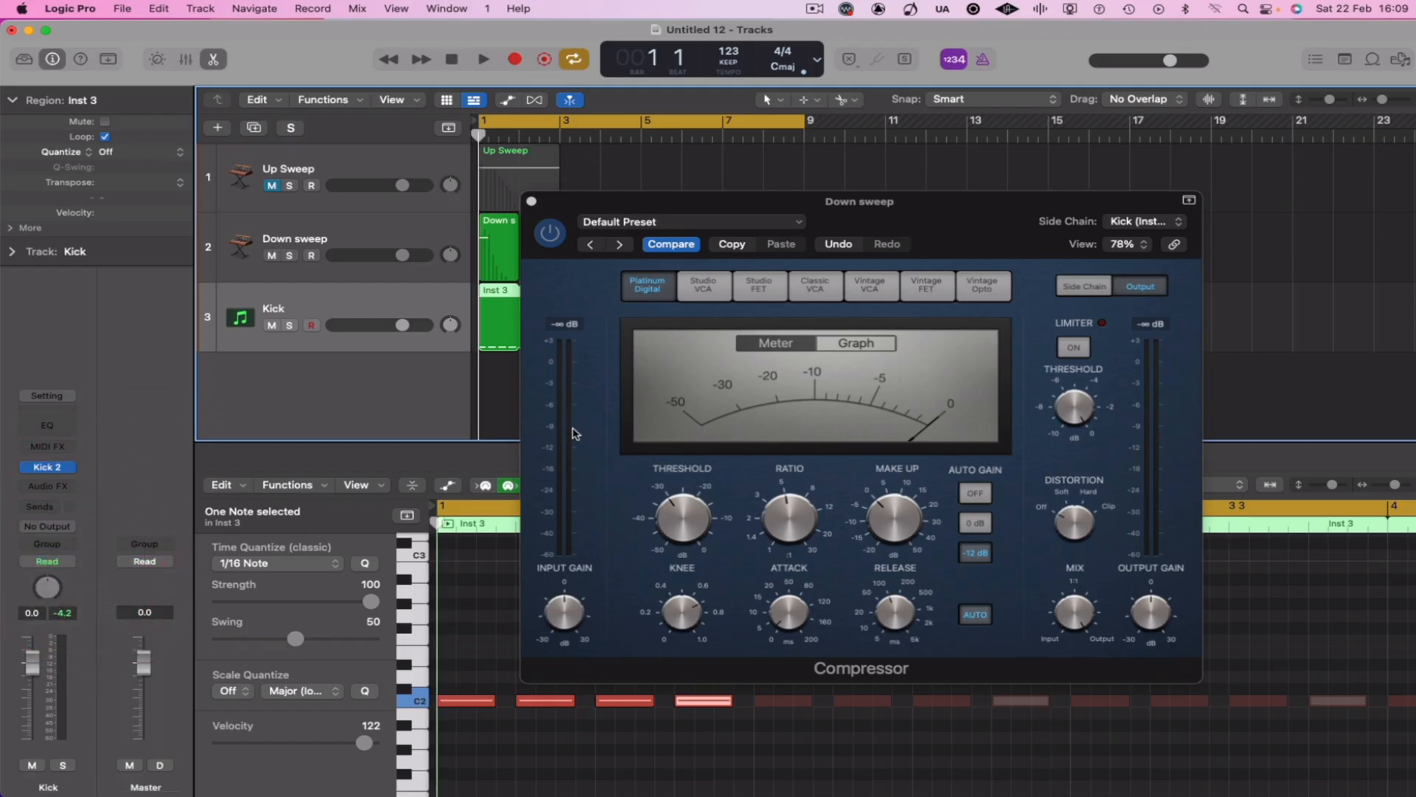
{"action": "key", "text": "space"}
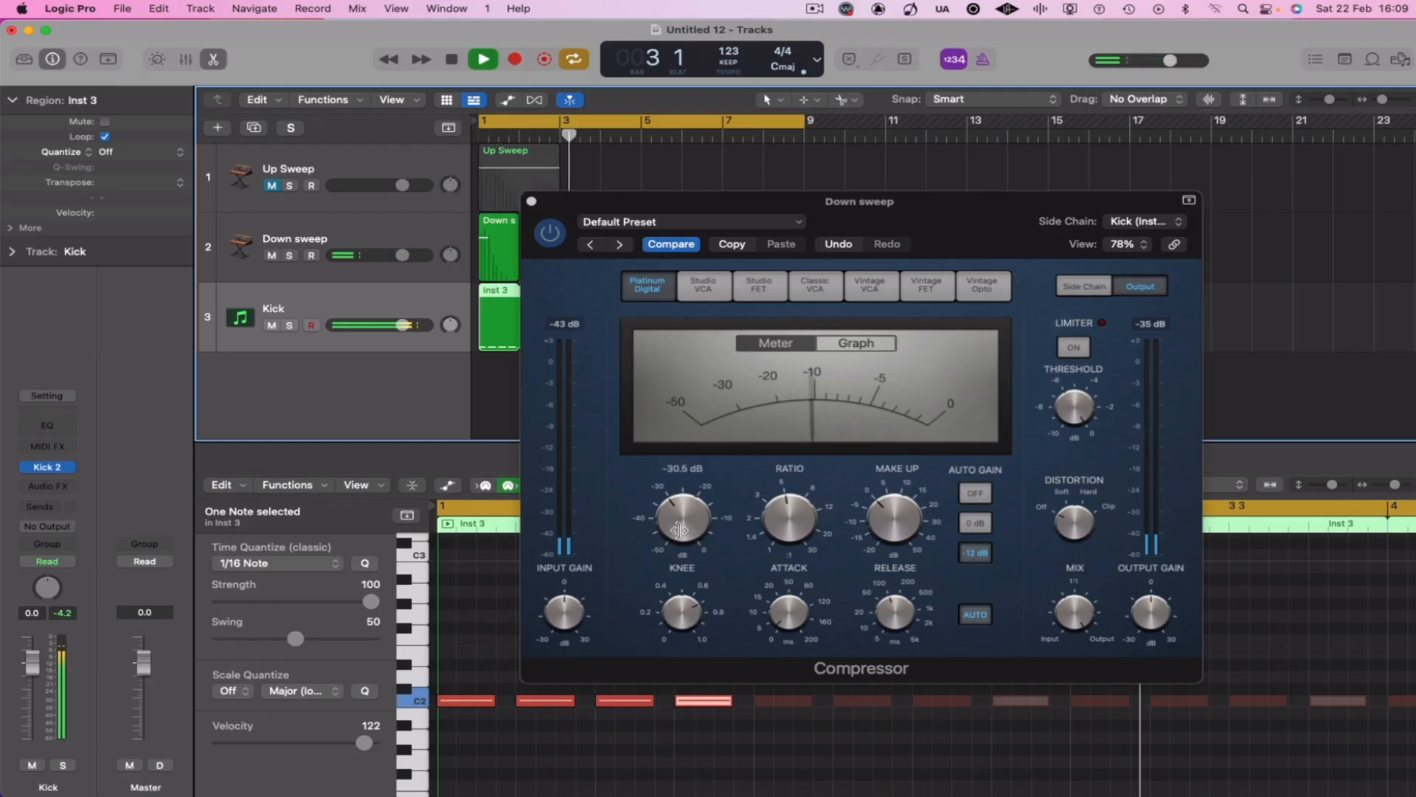
{"action": "key", "text": "space"}
Set the Compressor's threshold to -40.0 dB and its ratio to 9.4:1, and play the ducked sweep
{"action": "left_click_drag", "start_coordinate": [679, 524], "coordinate": [683, 549]}
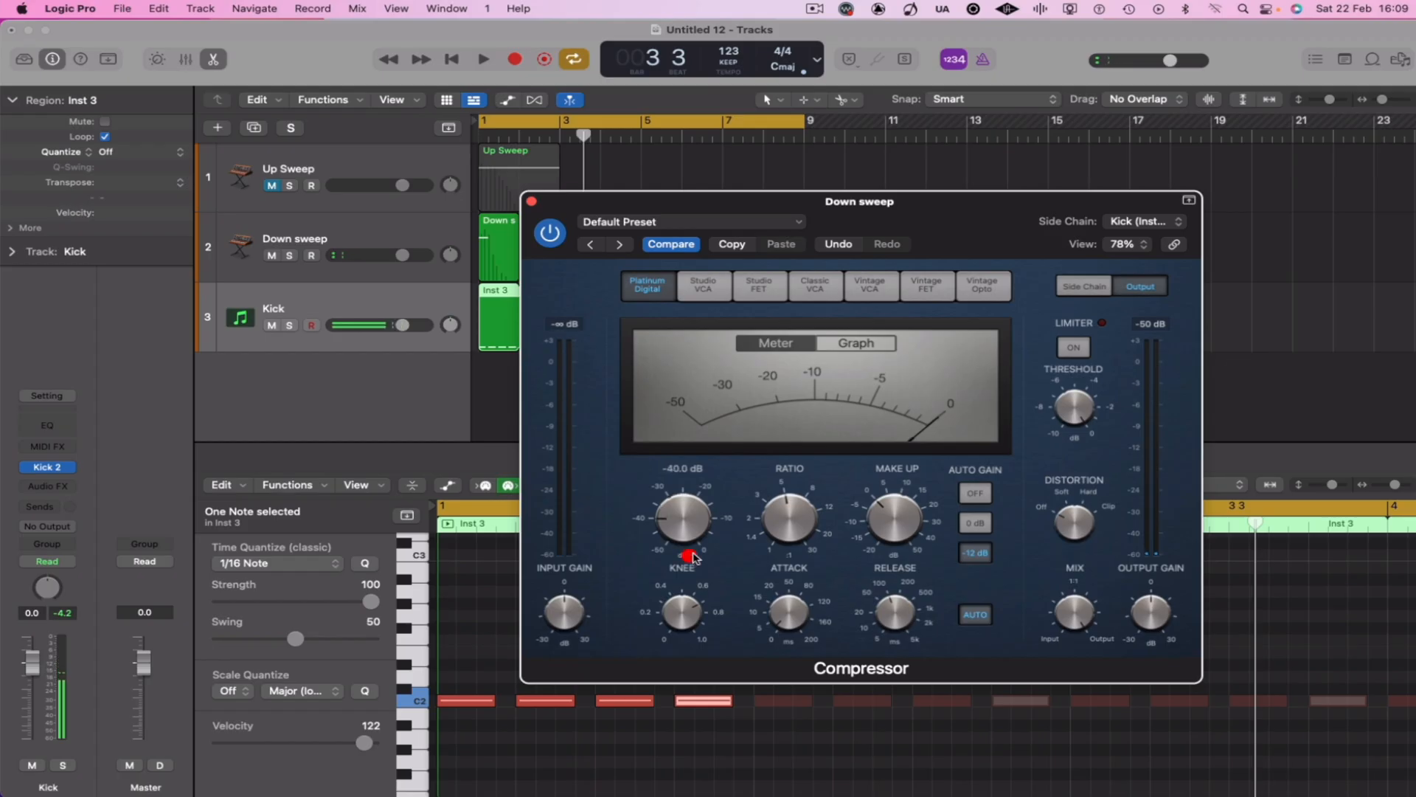
{"action": "left_click_drag", "start_coordinate": [766, 525], "coordinate": [764, 515]}
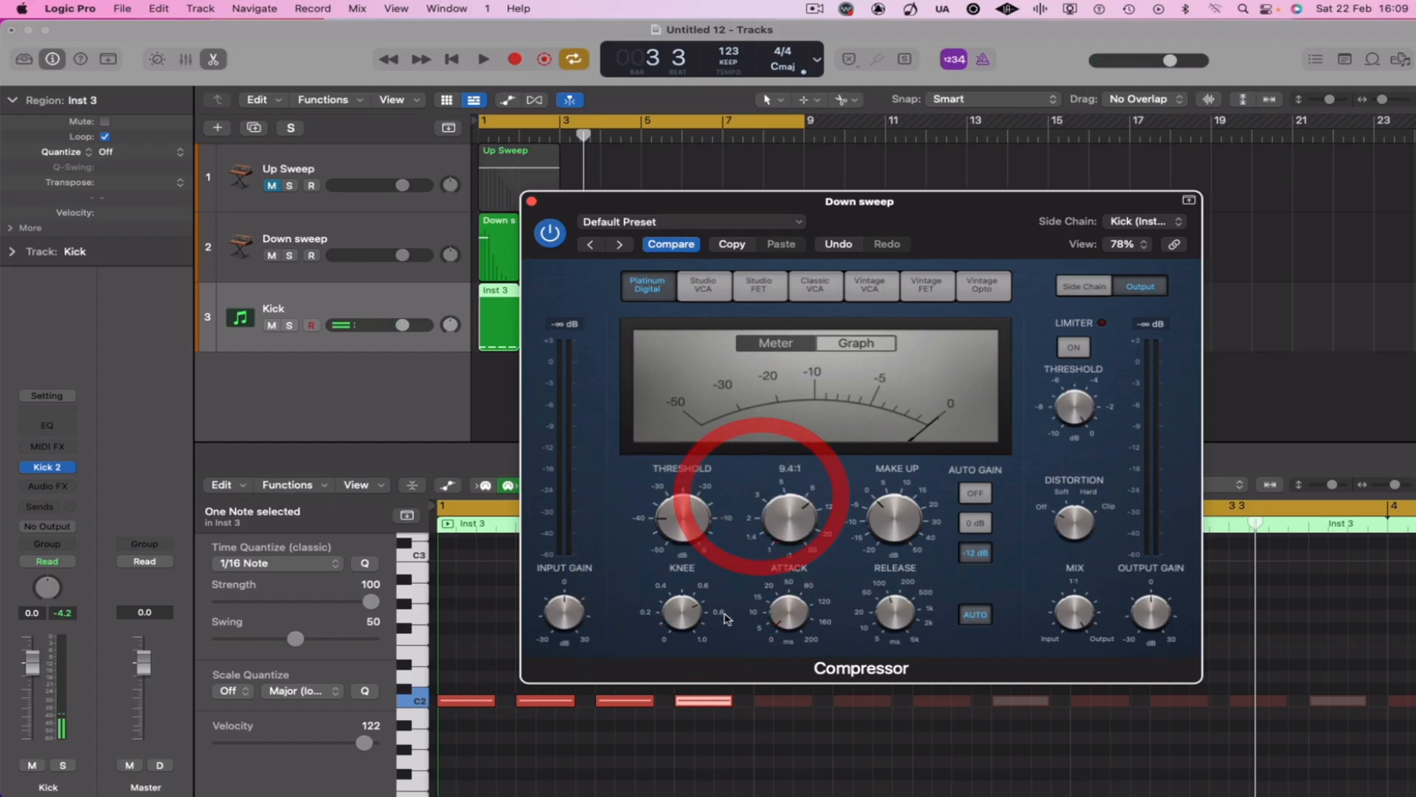
{"action": "key", "text": "space"}
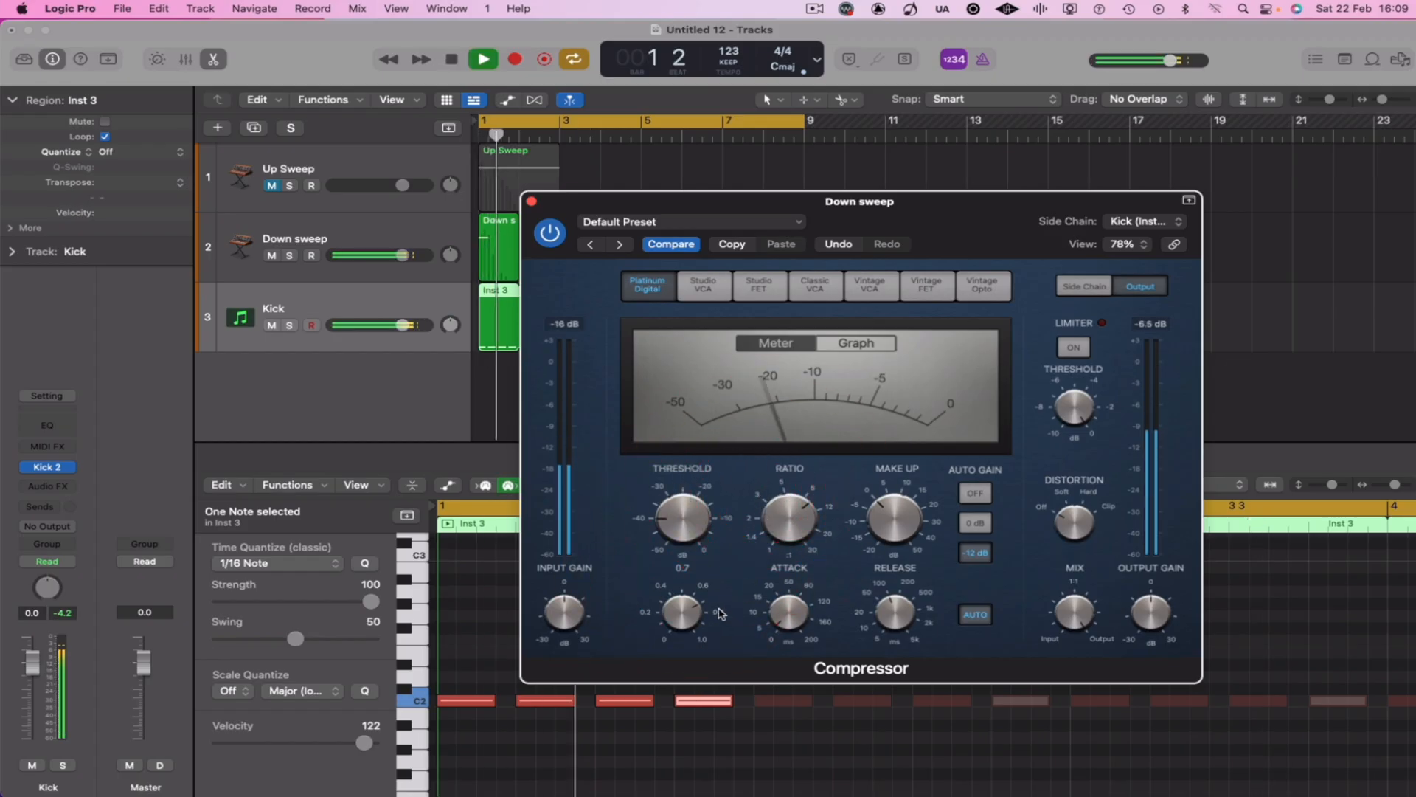